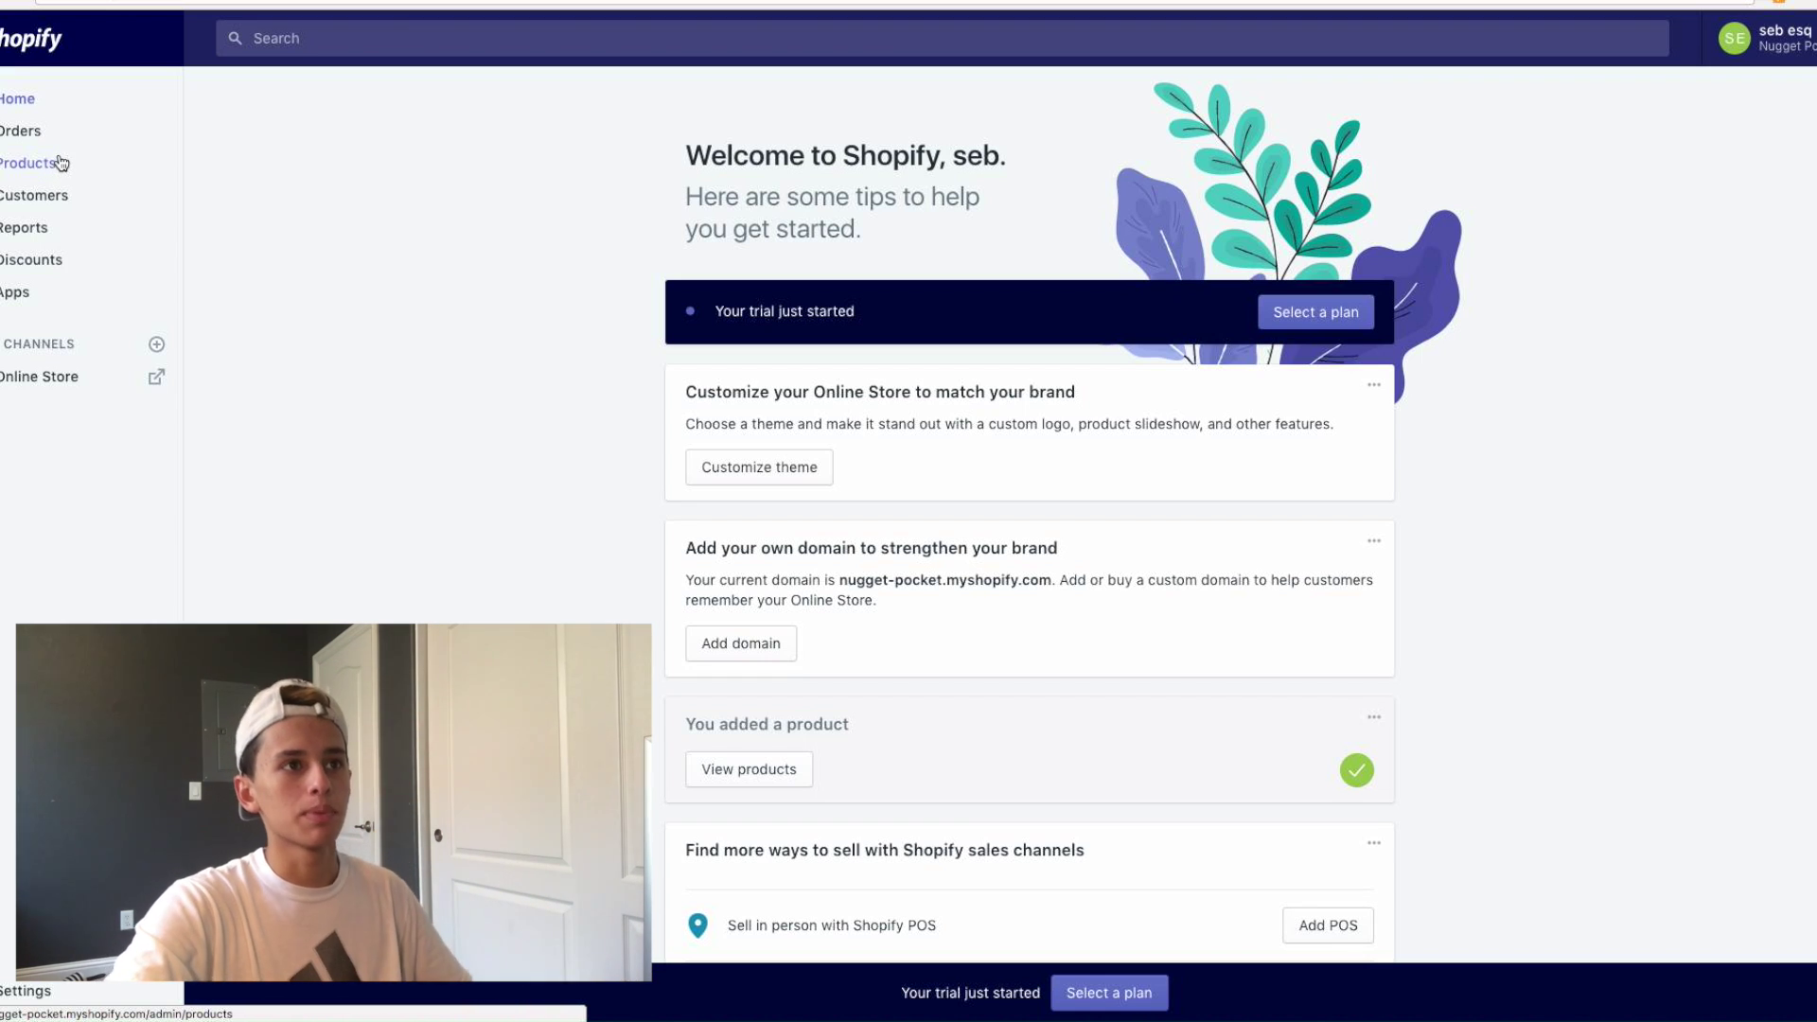
Open the SEXY BIKINI product from Products and select all 20 of its variants
click(54, 163)
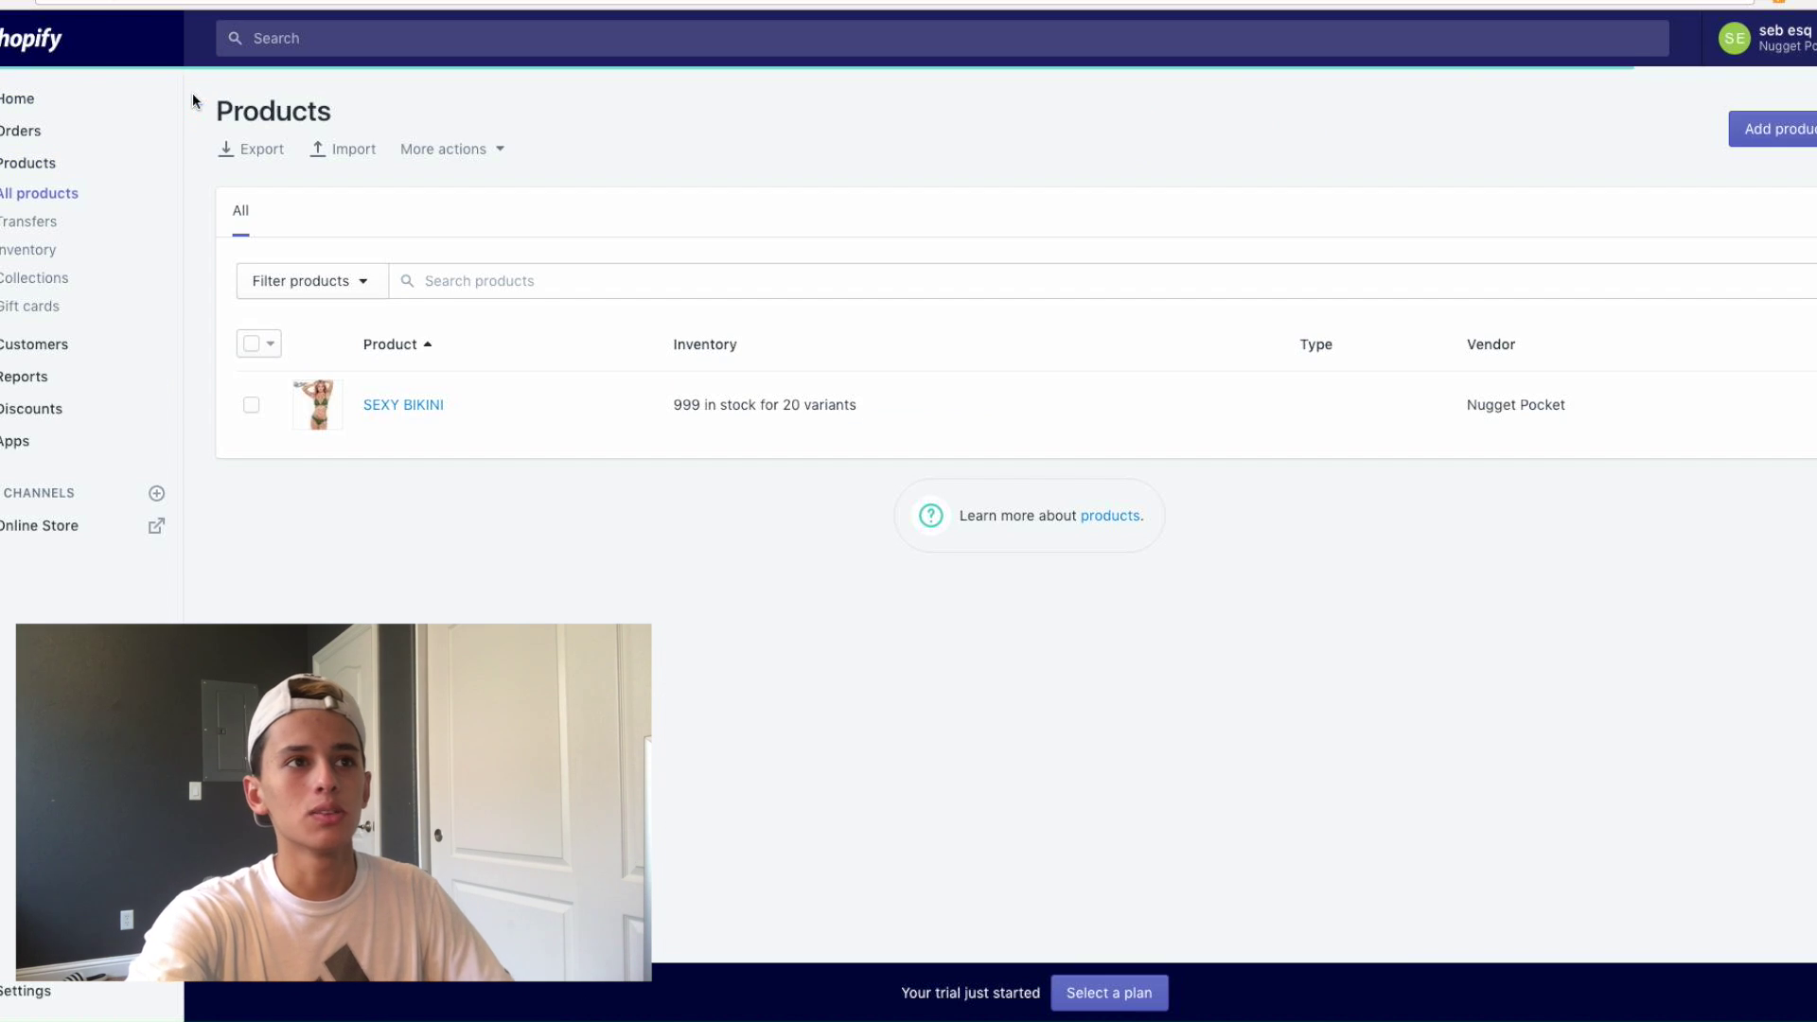
click(413, 407)
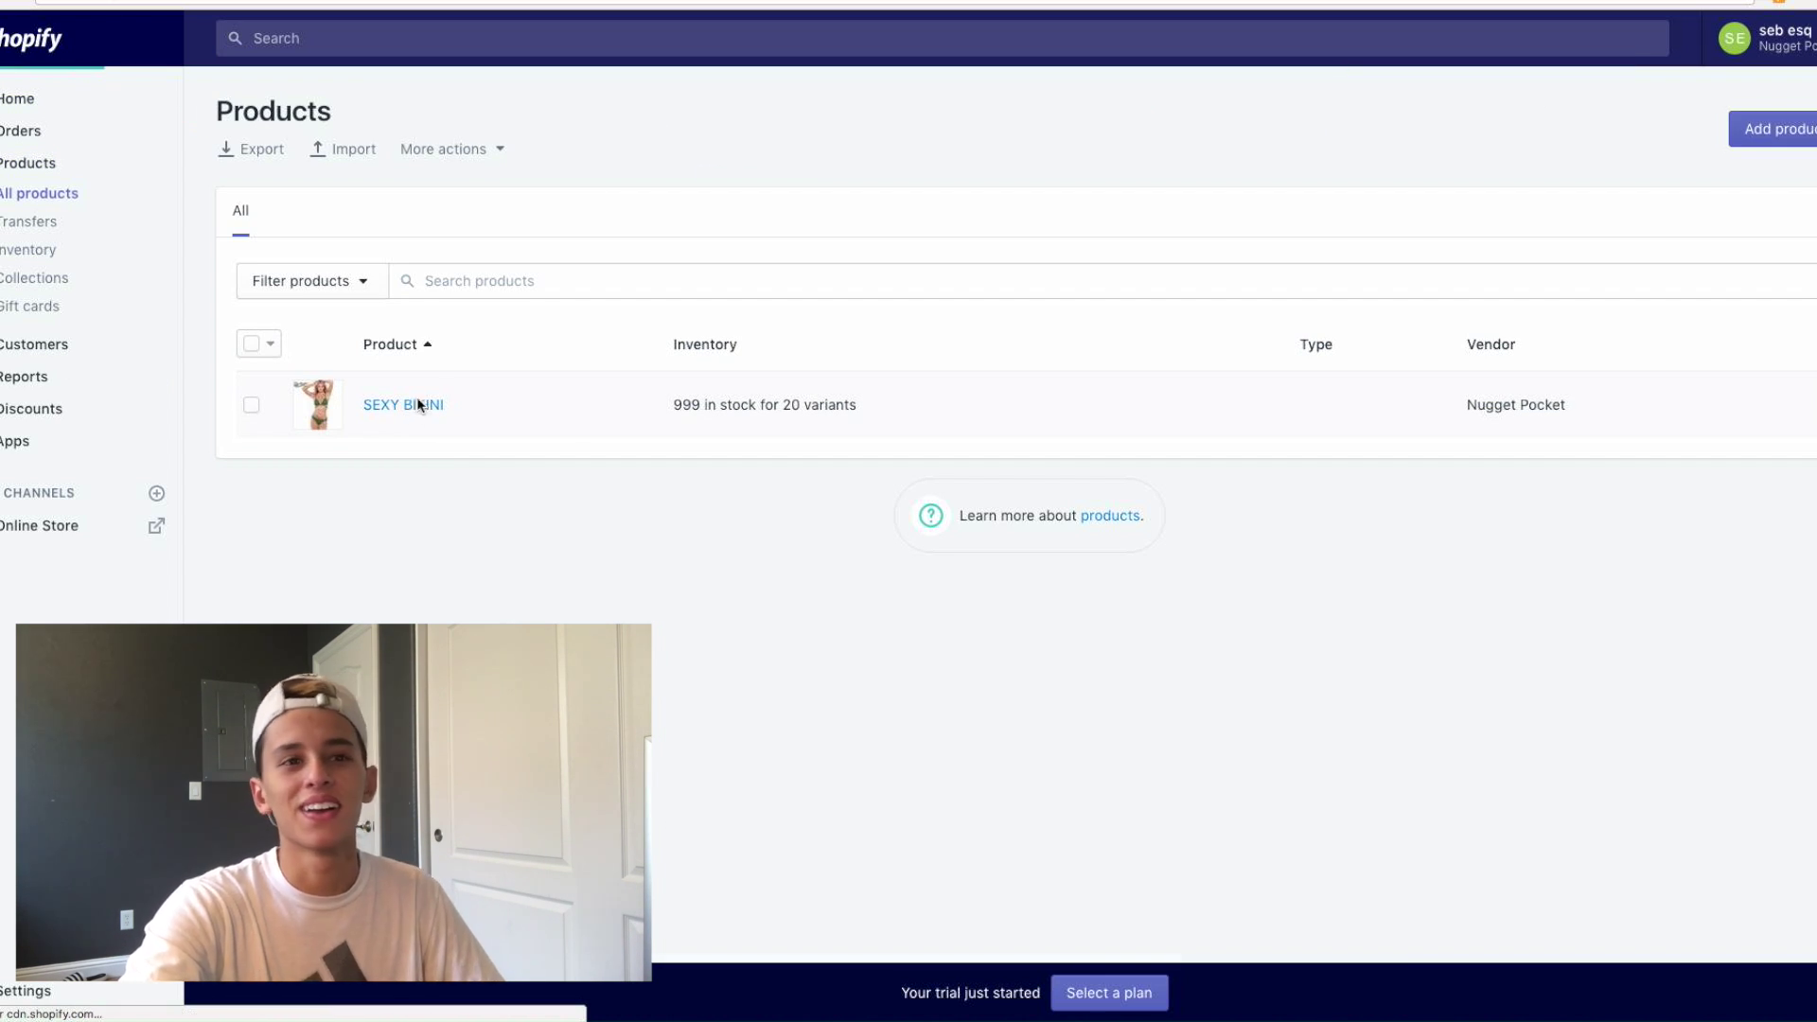
scroll(374, 382, down, 15)
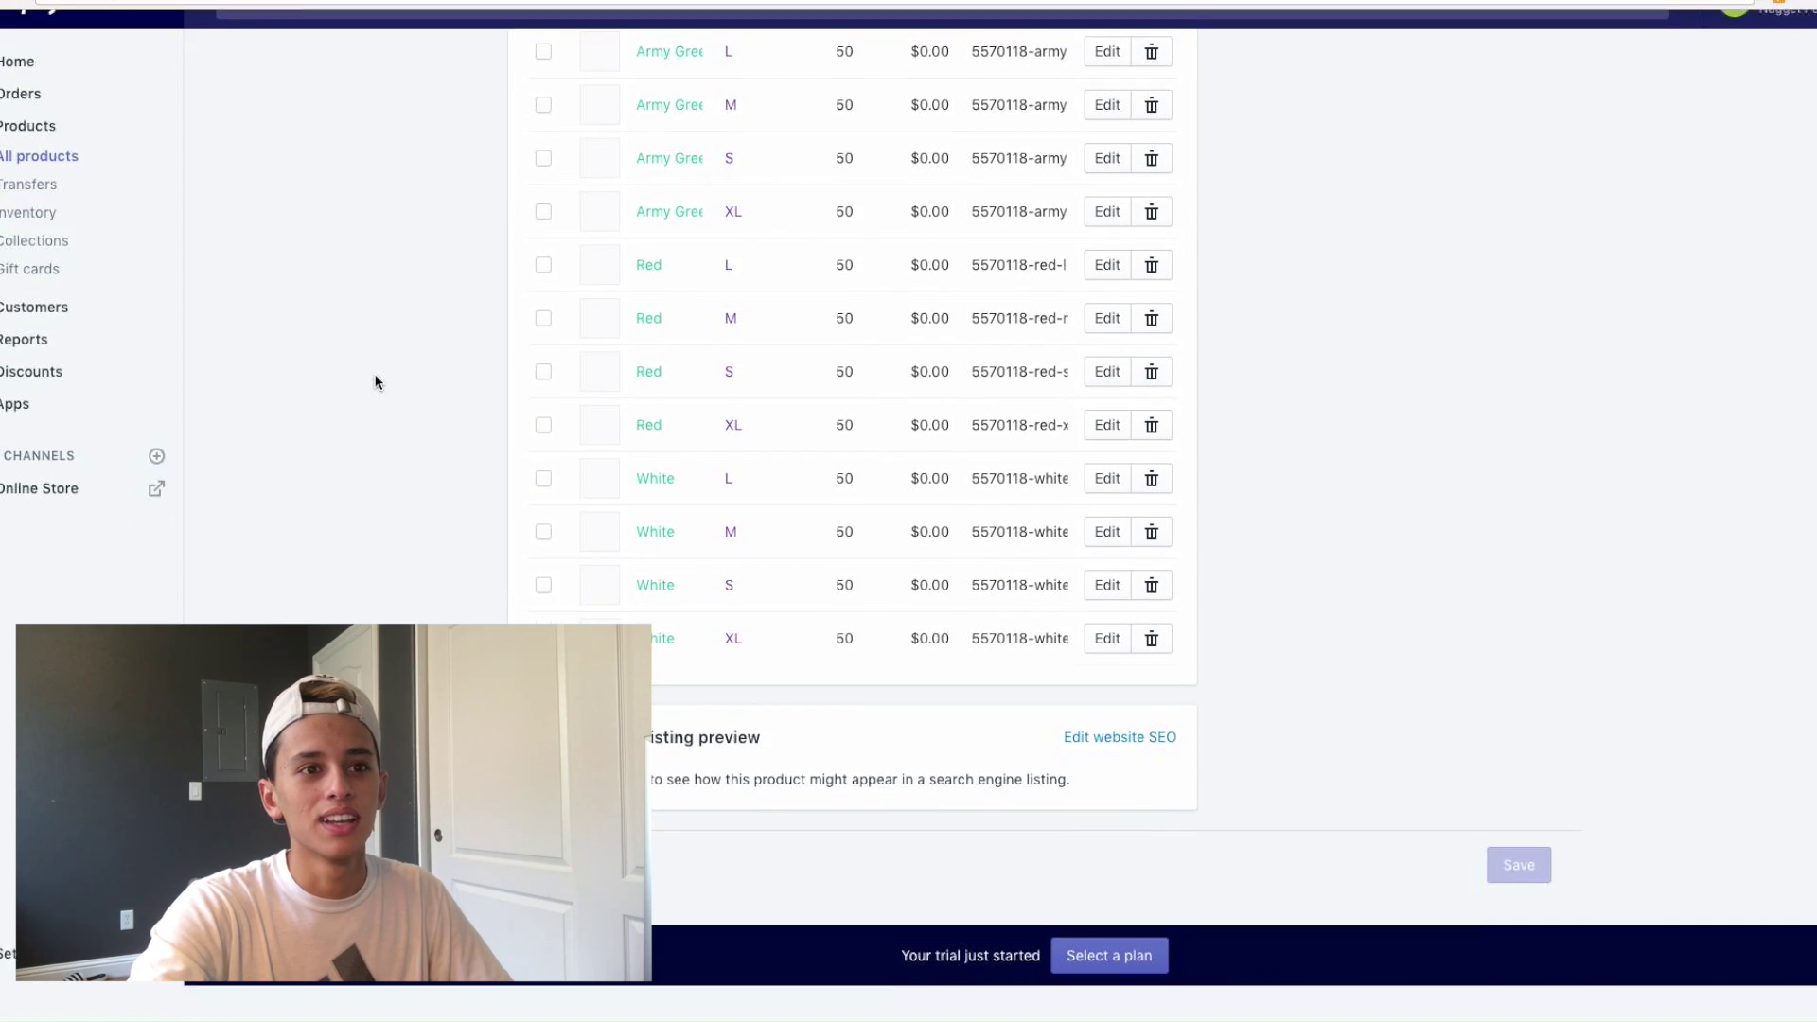
scroll(373, 381, up, 10)
scroll(208, 227, up, 8)
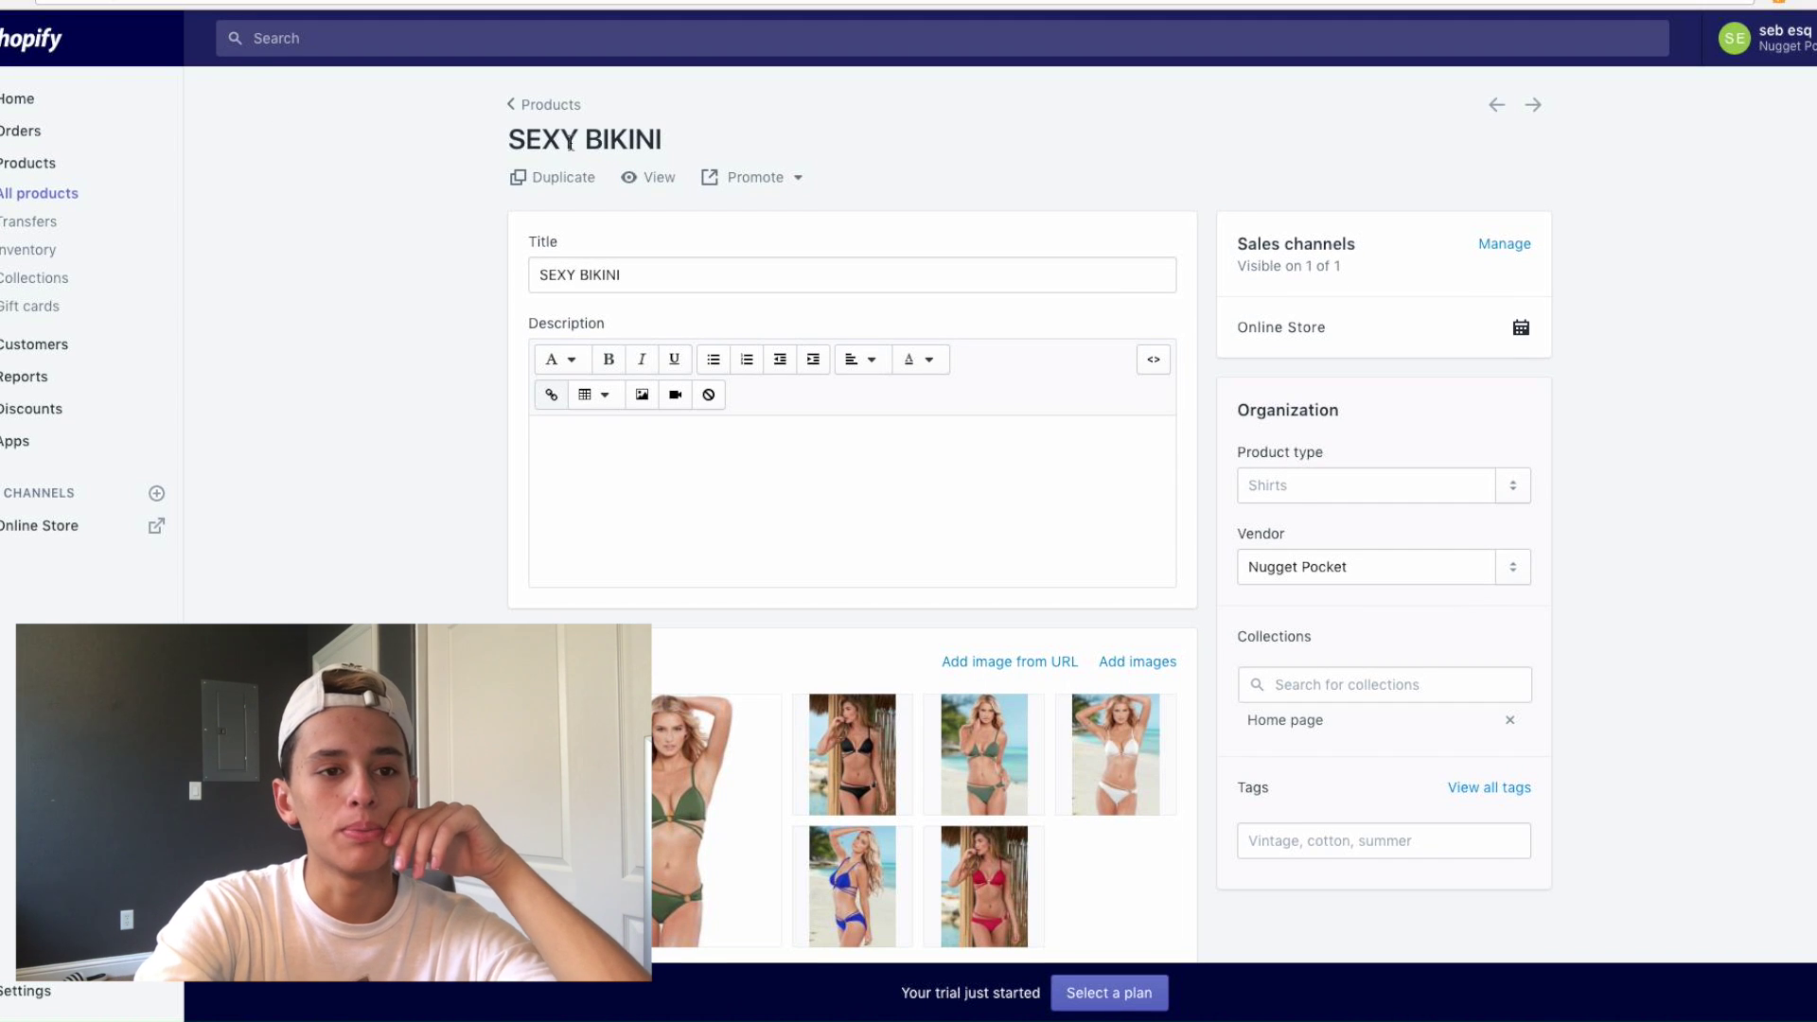
scroll(502, 174, down, 6)
scroll(494, 196, down, 2)
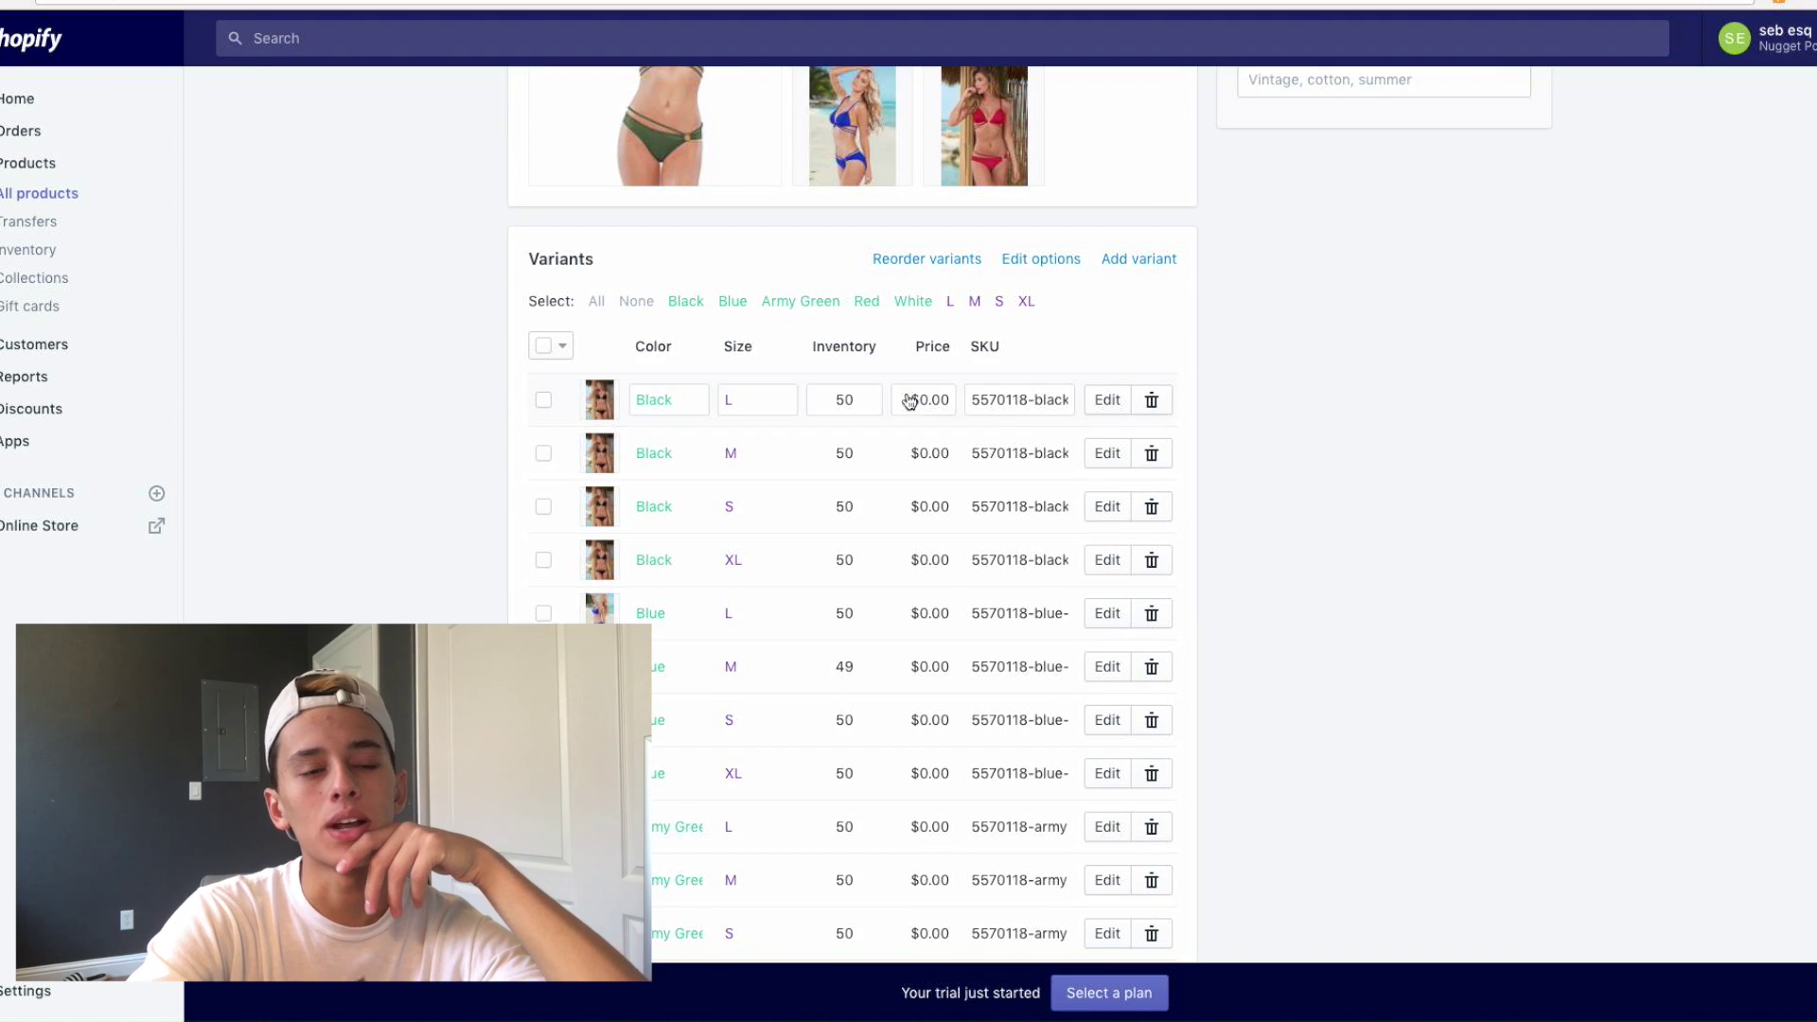
click(536, 345)
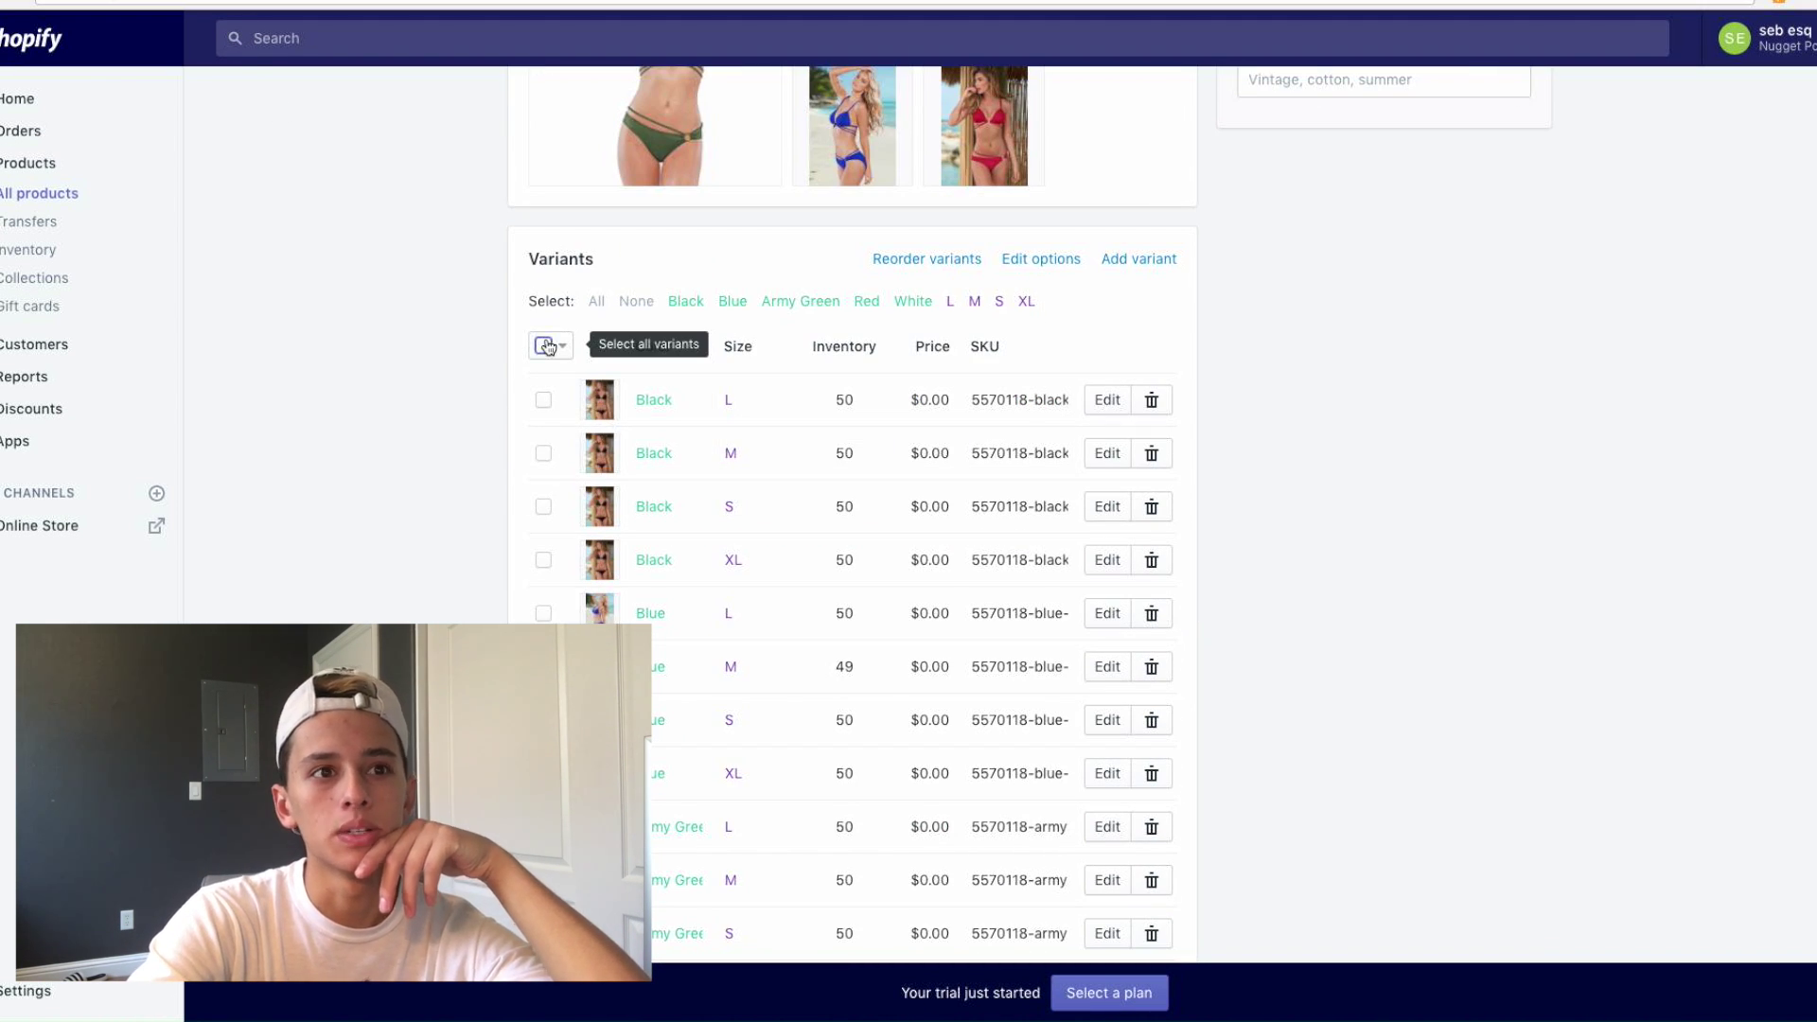
Open the selected variants in the bulk editor and add the Weight column
click(771, 367)
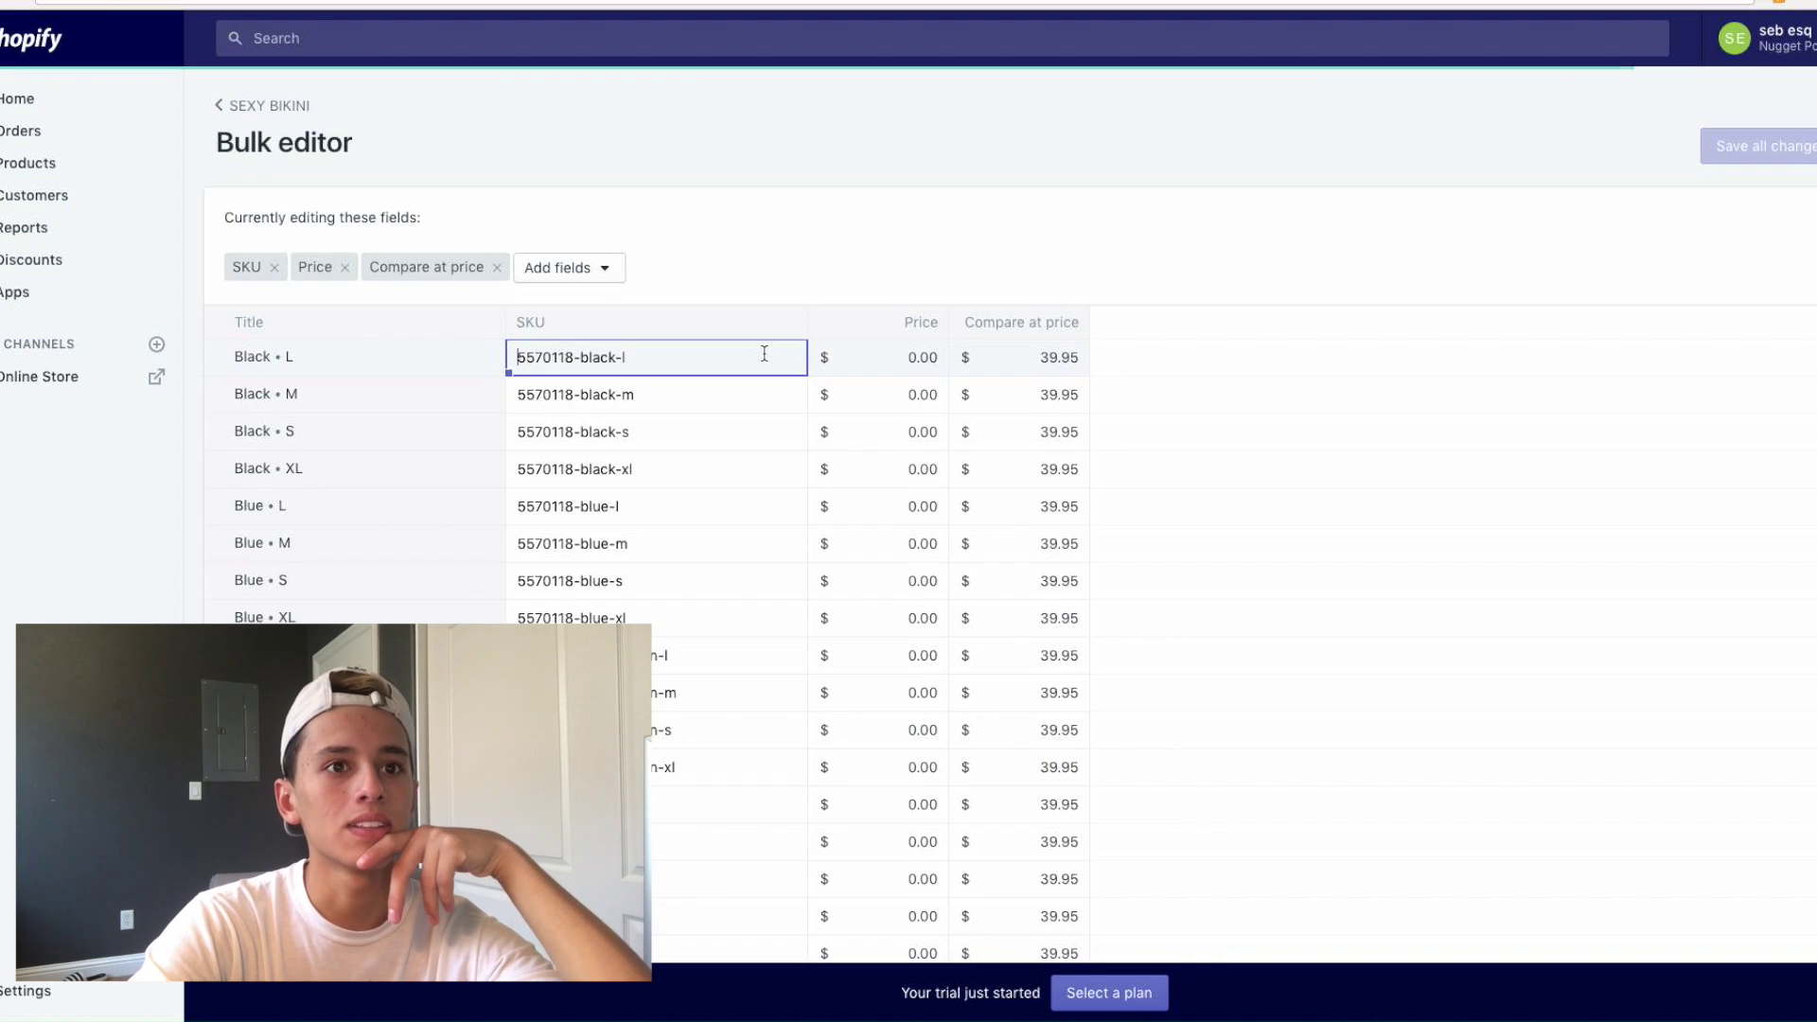
click(587, 276)
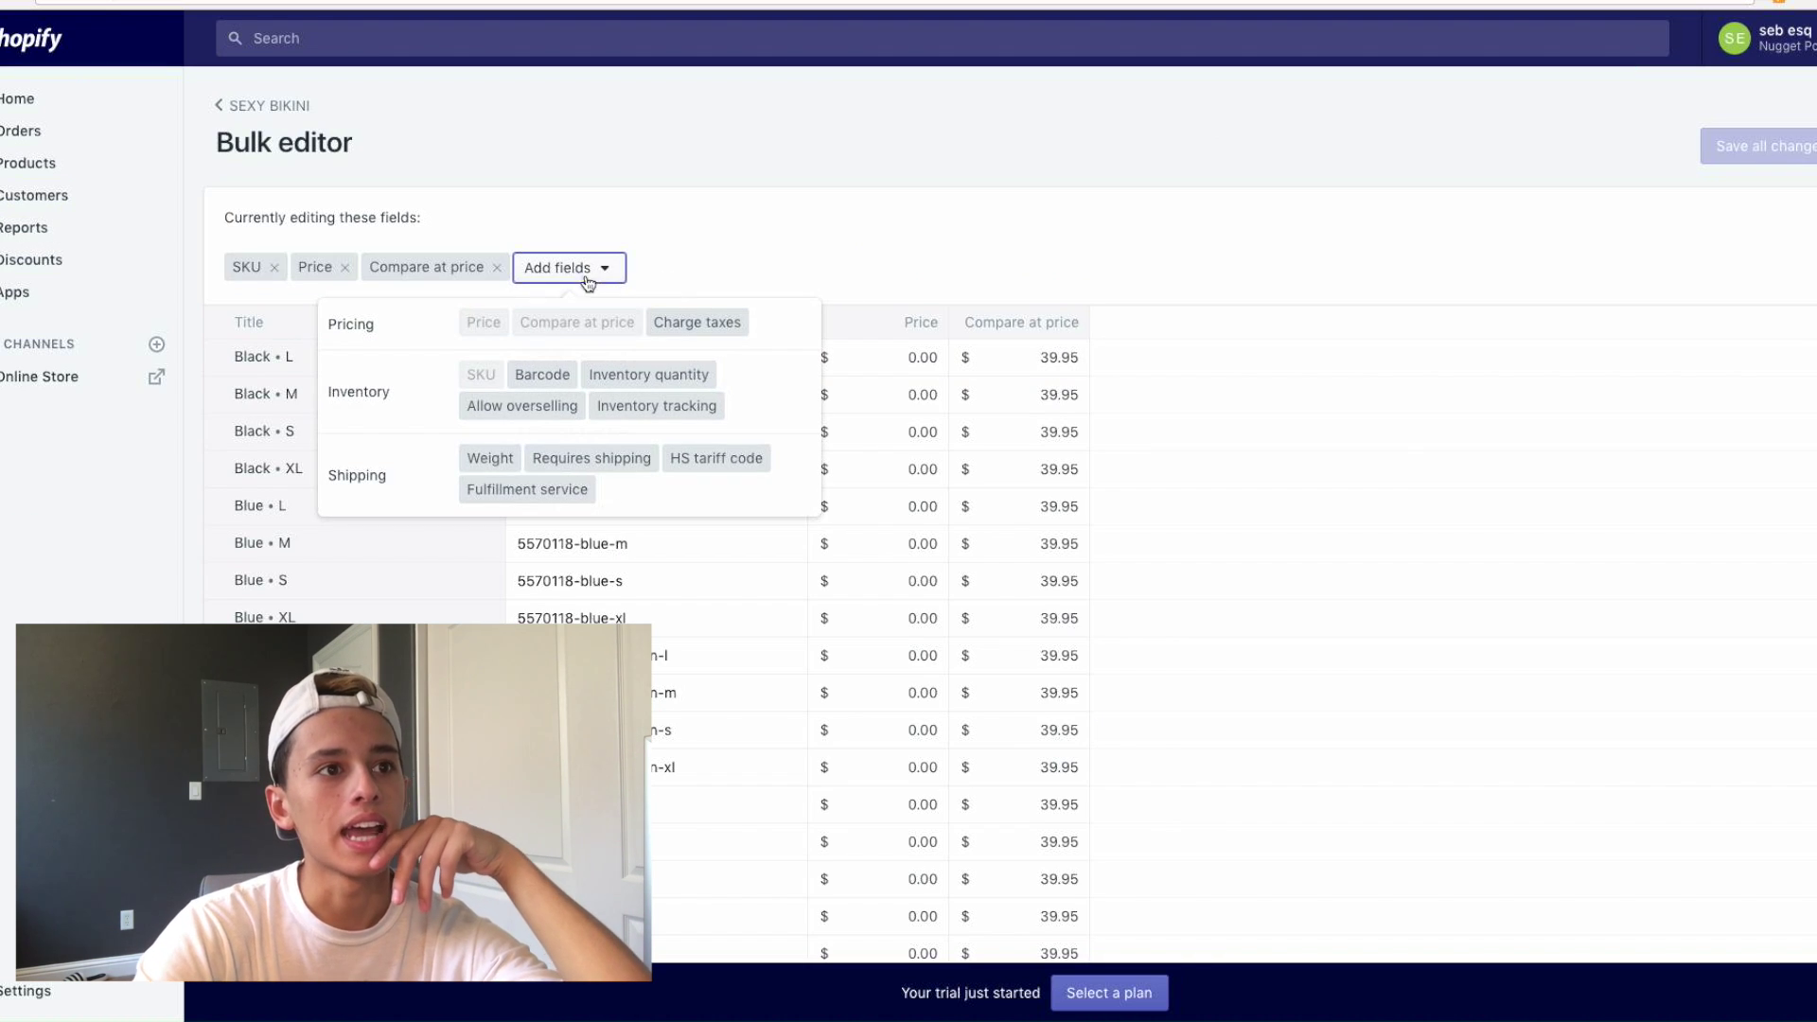
click(499, 460)
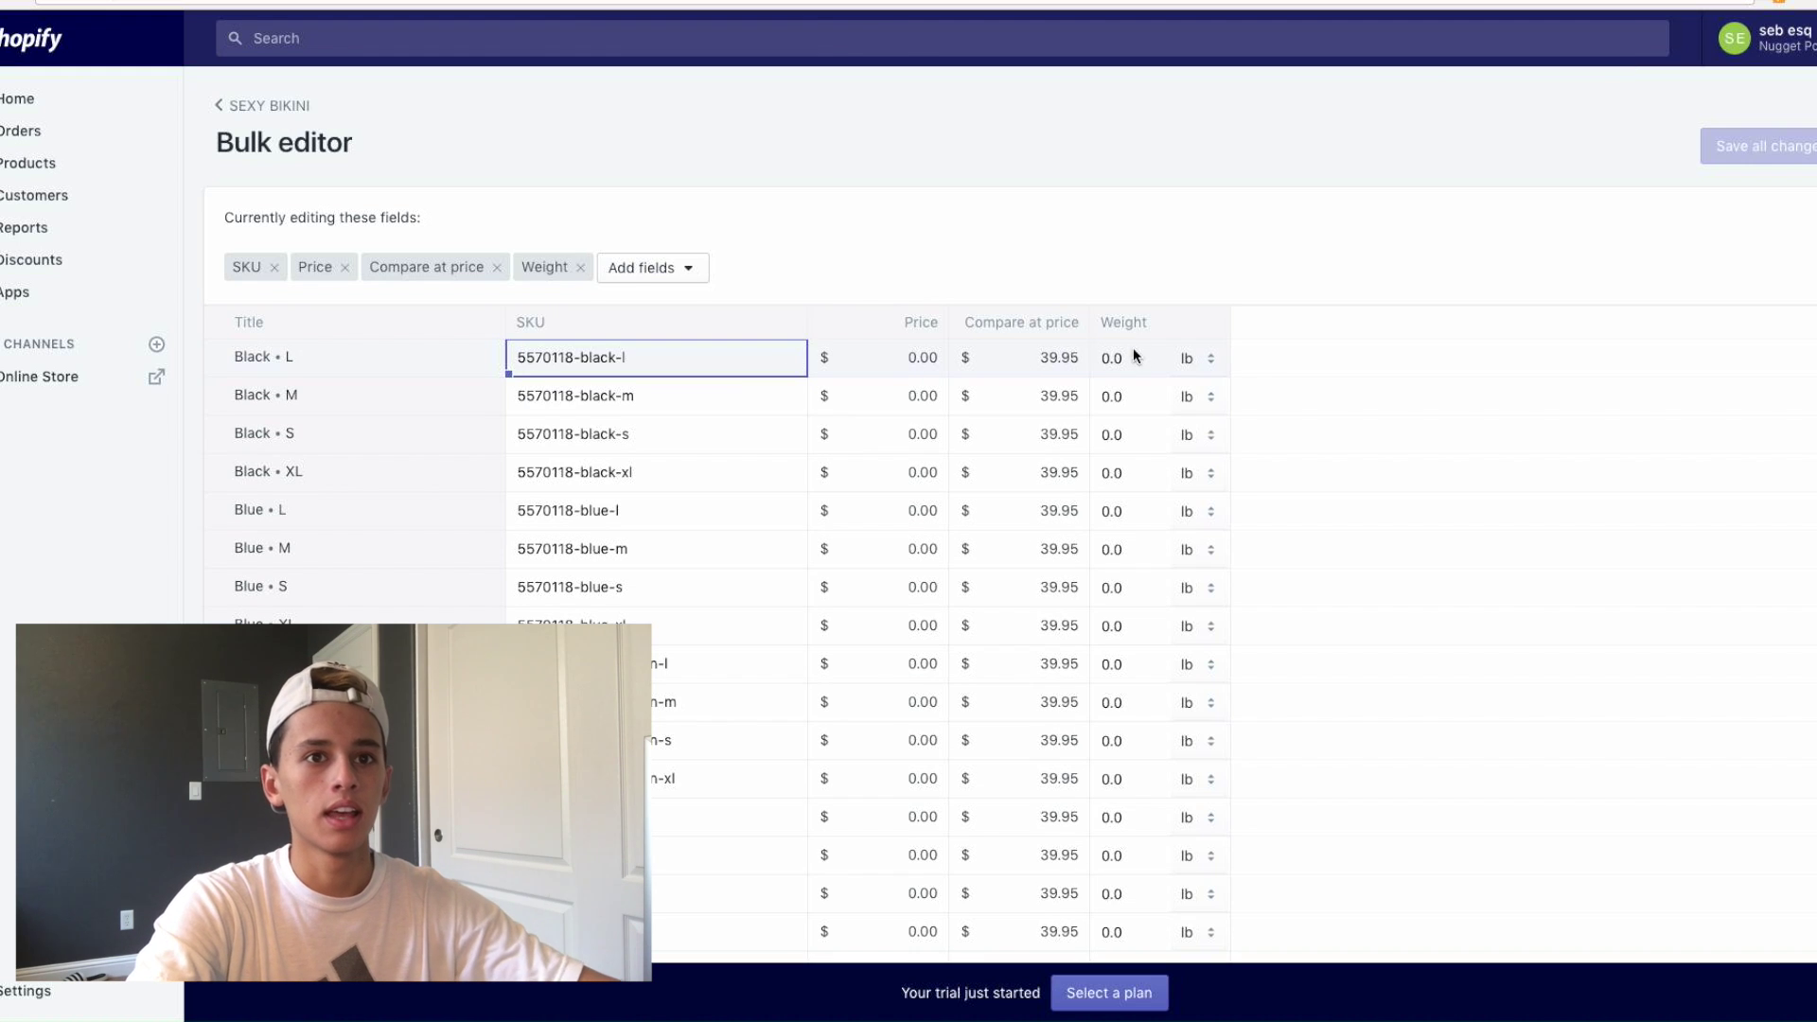
Set a weight of 1 for each Black and Blue variant, correcting the Black • S entry
click(1134, 356)
text(1)
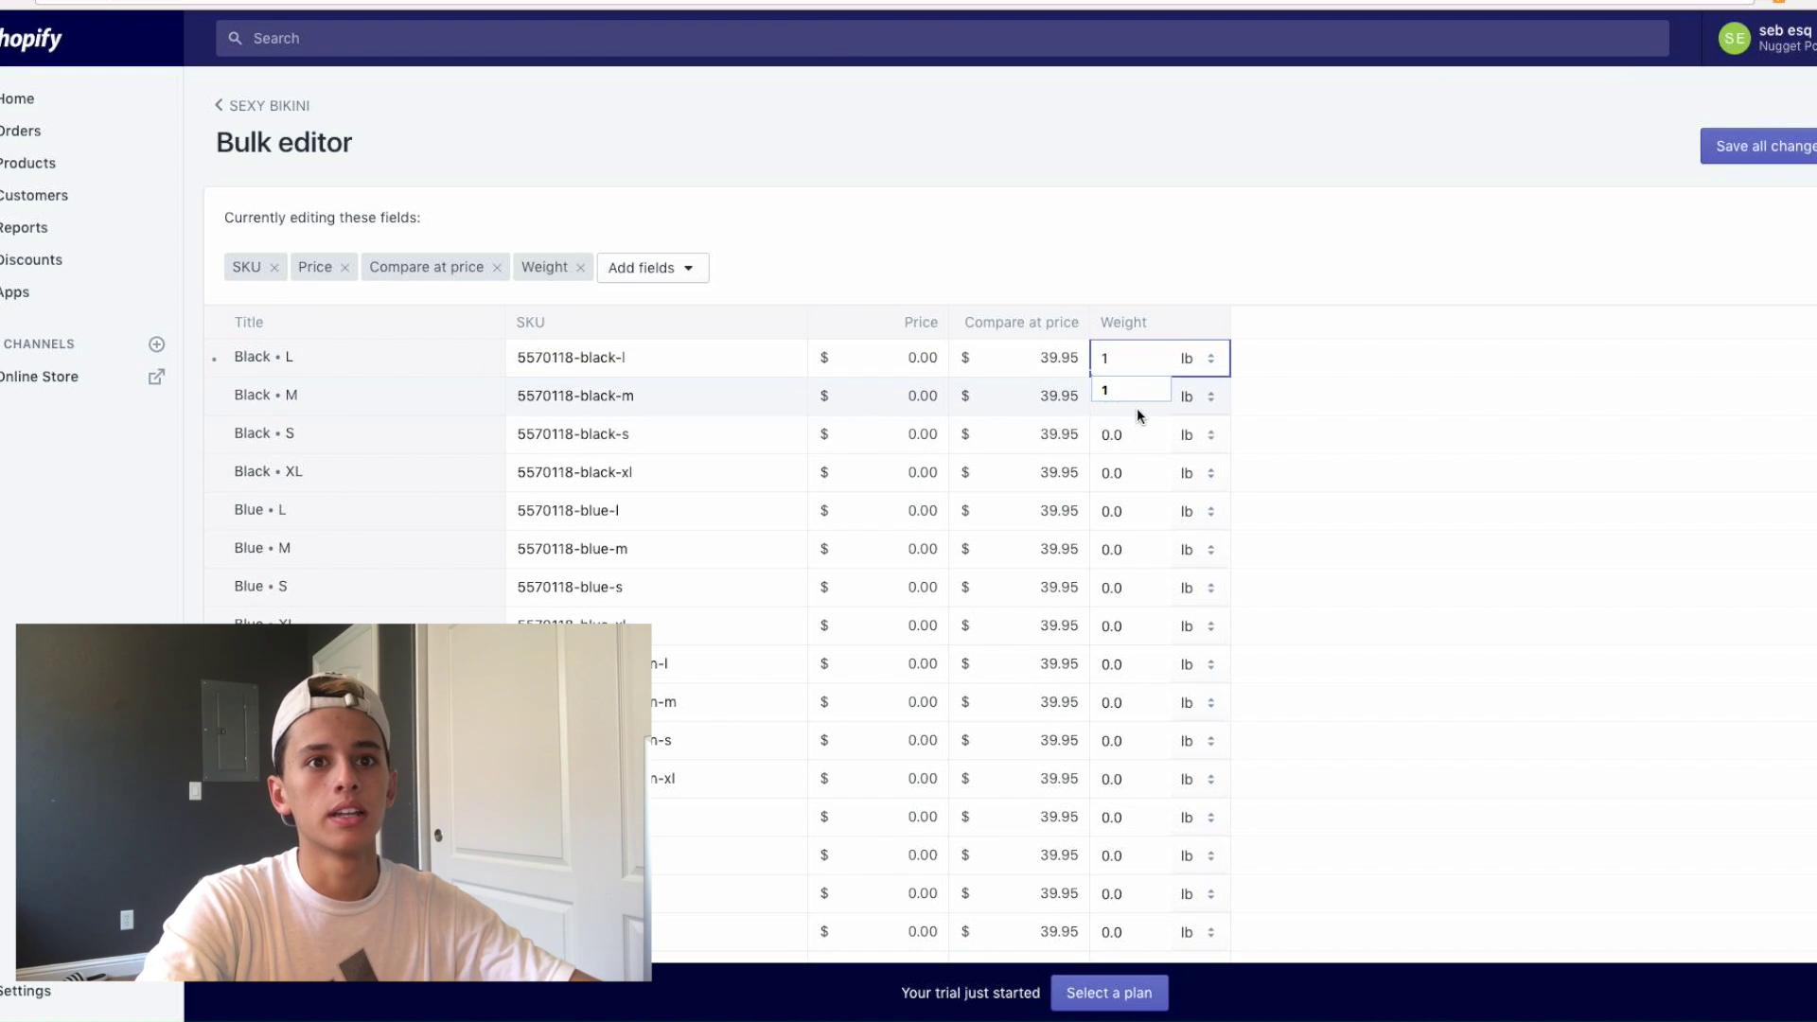
click(1136, 406)
text(1)
click(1140, 440)
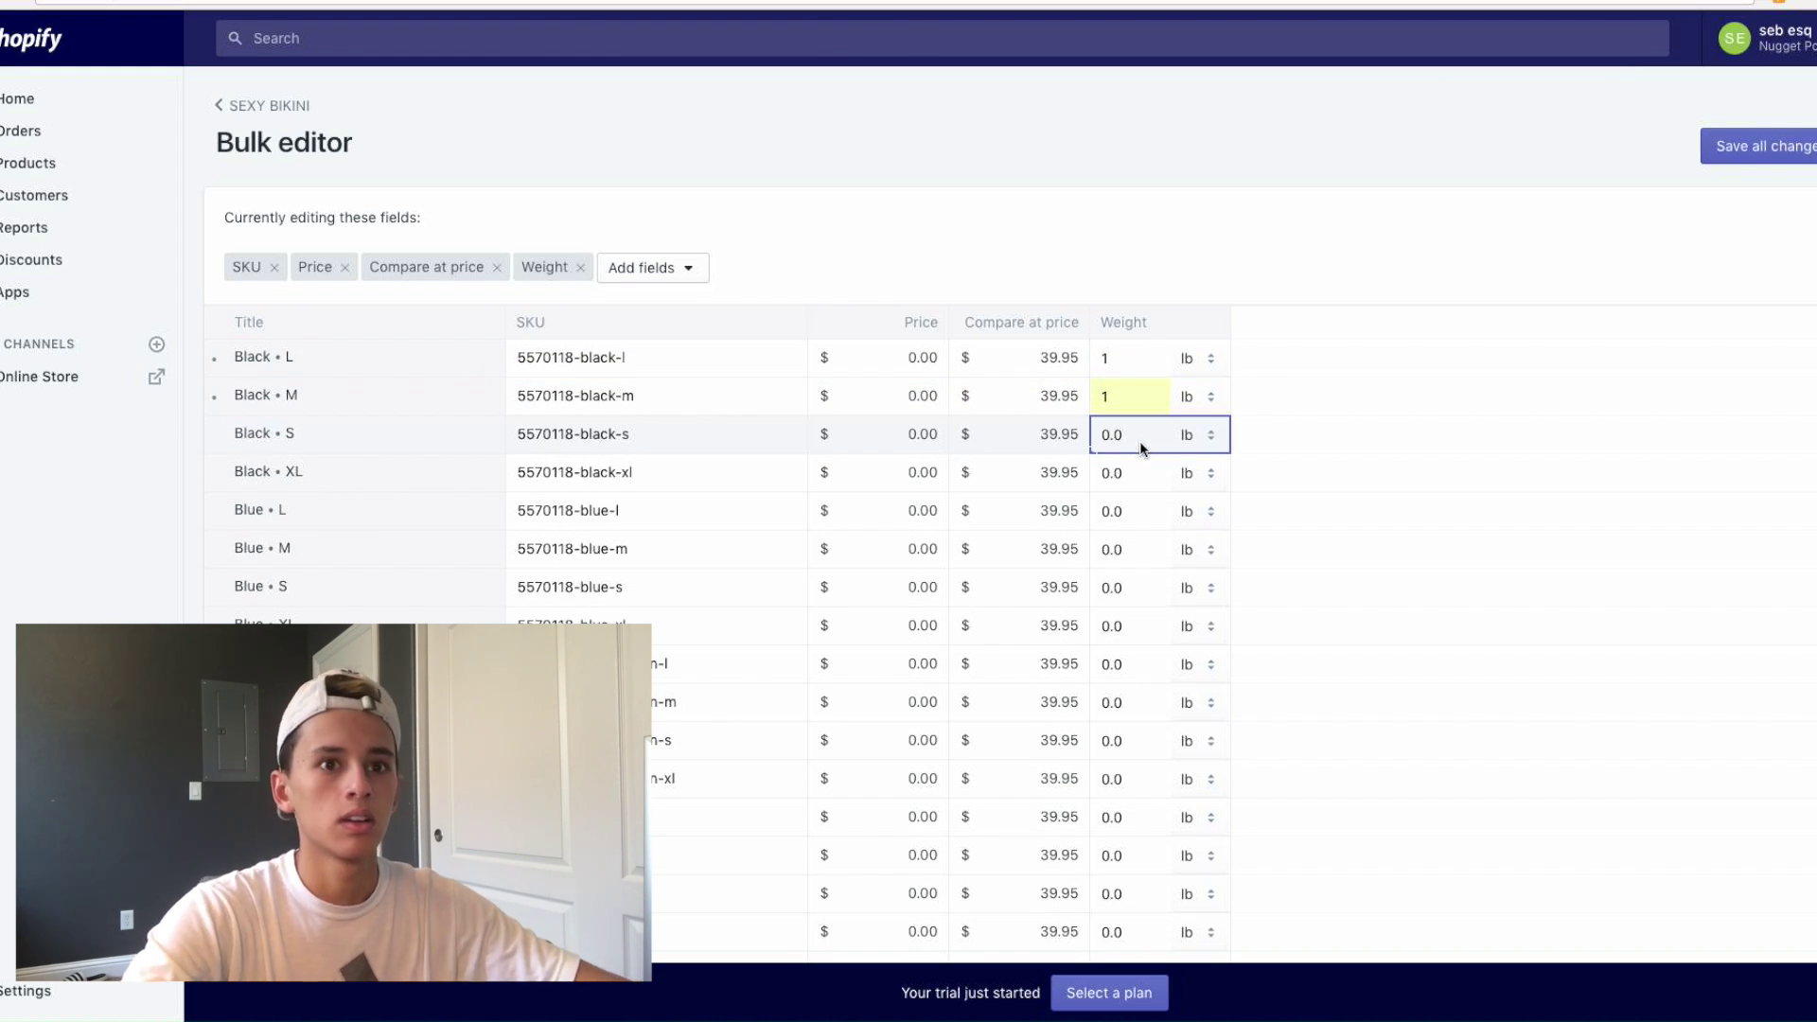
text(11)
click(1131, 472)
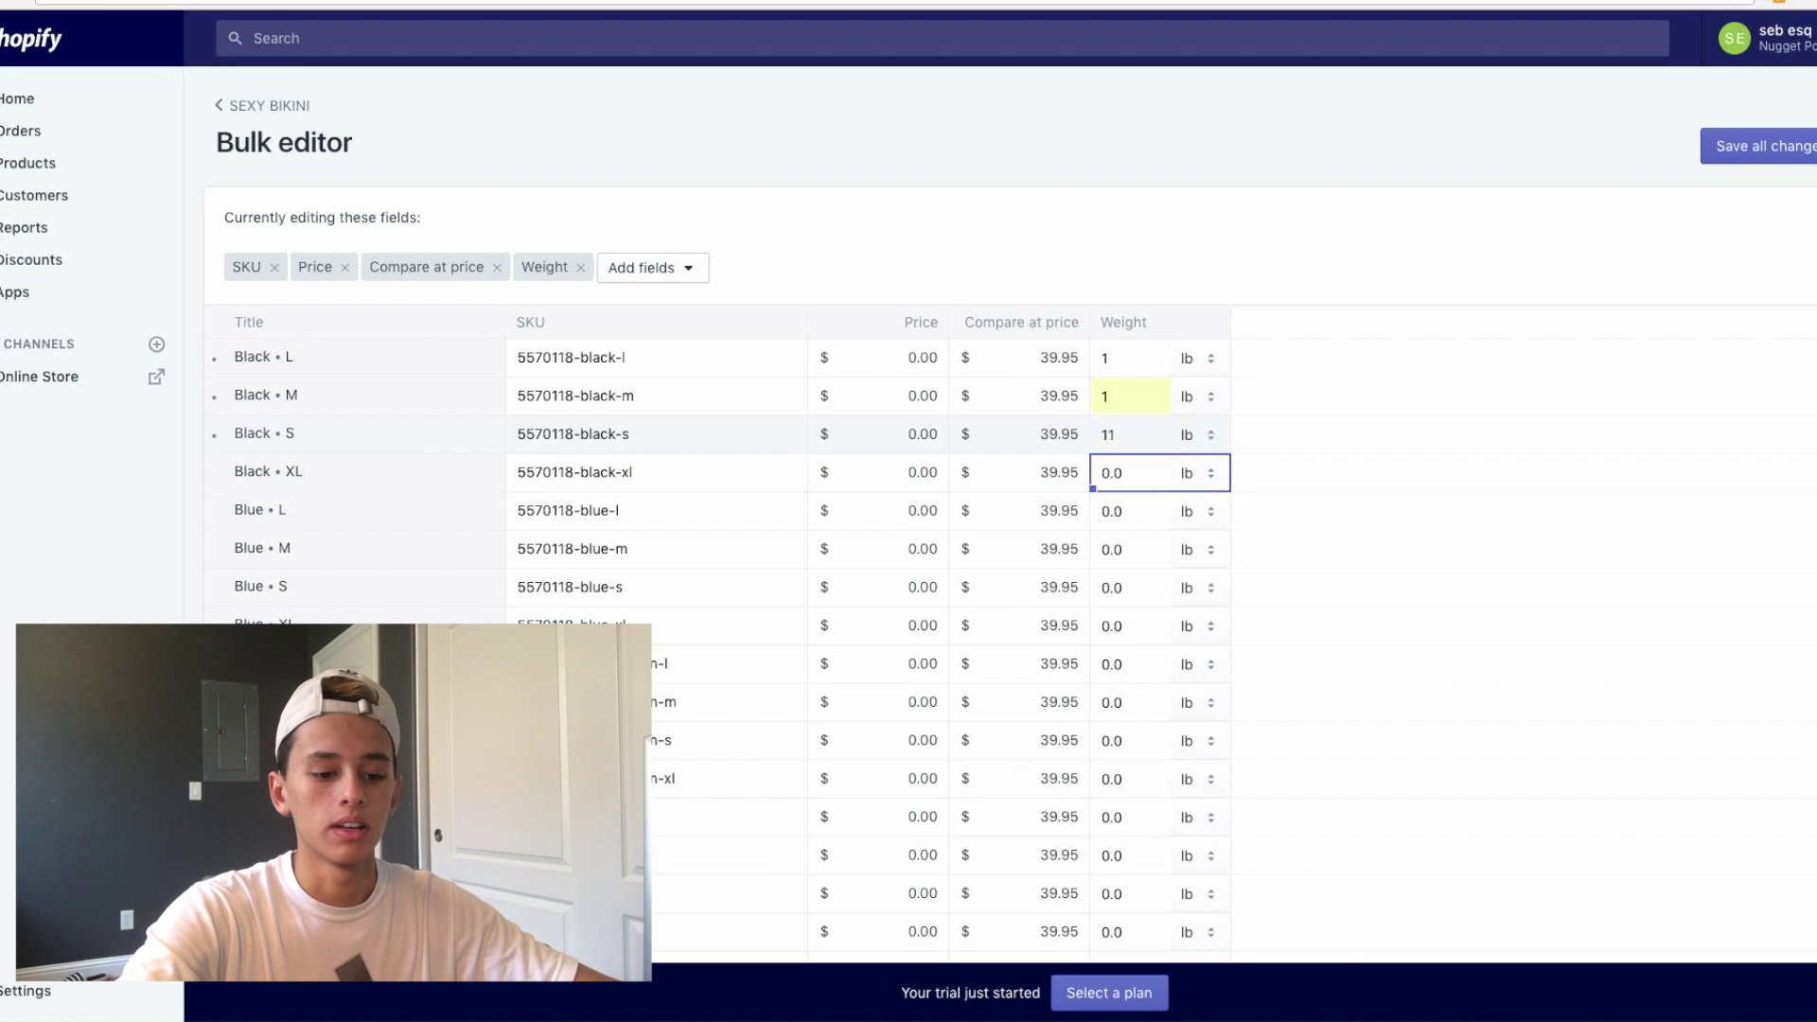
click(1131, 434)
text(1)
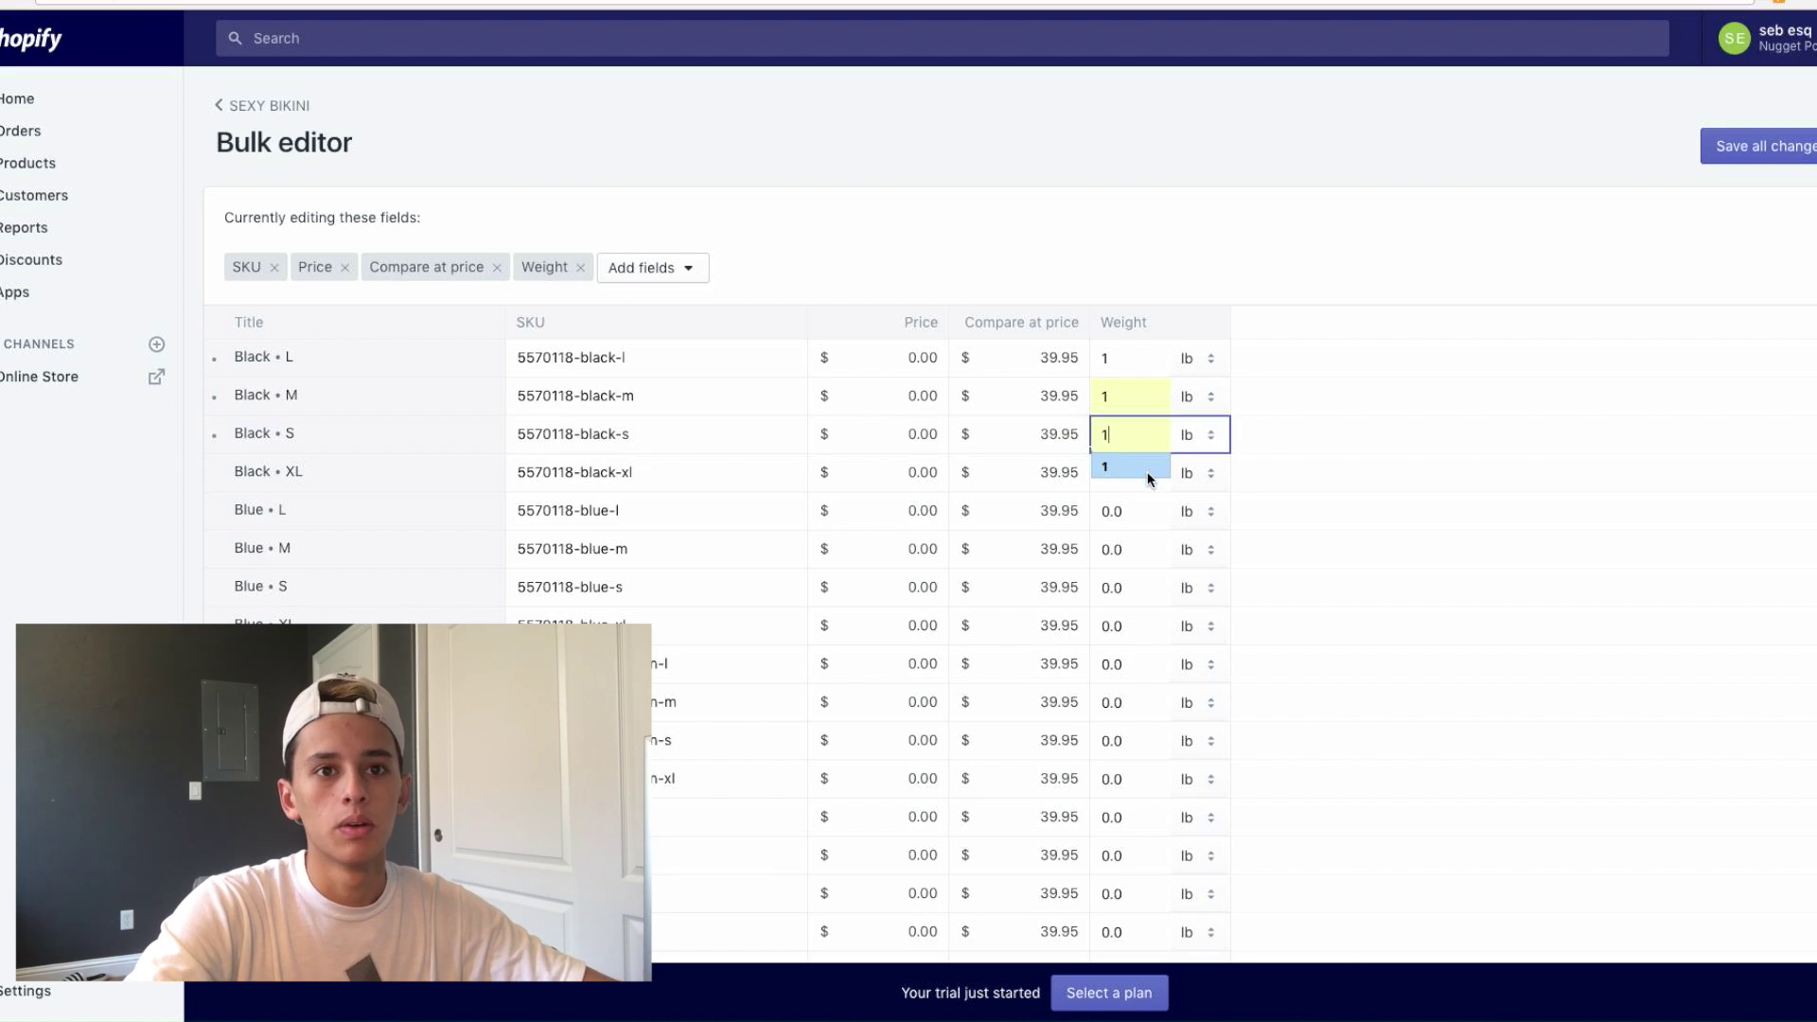
click(1147, 472)
text(1)
click(1146, 511)
text(1)
click(1146, 562)
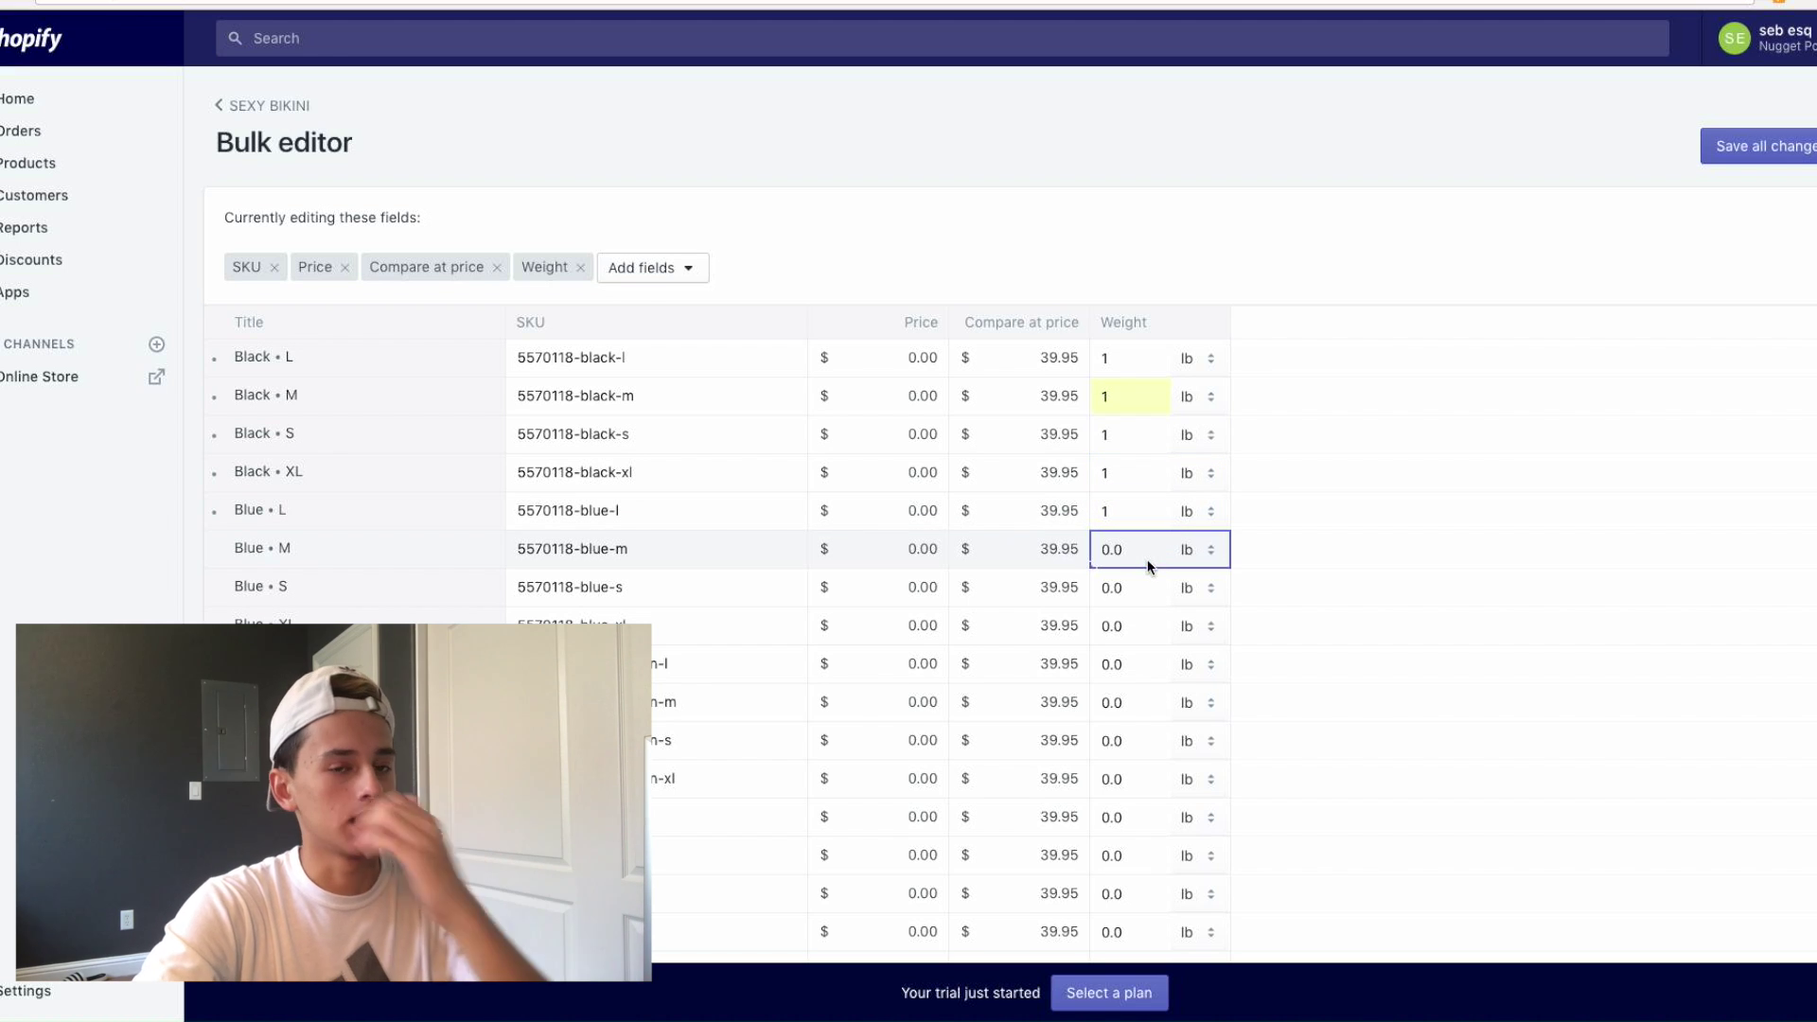
text(1)
click(1144, 596)
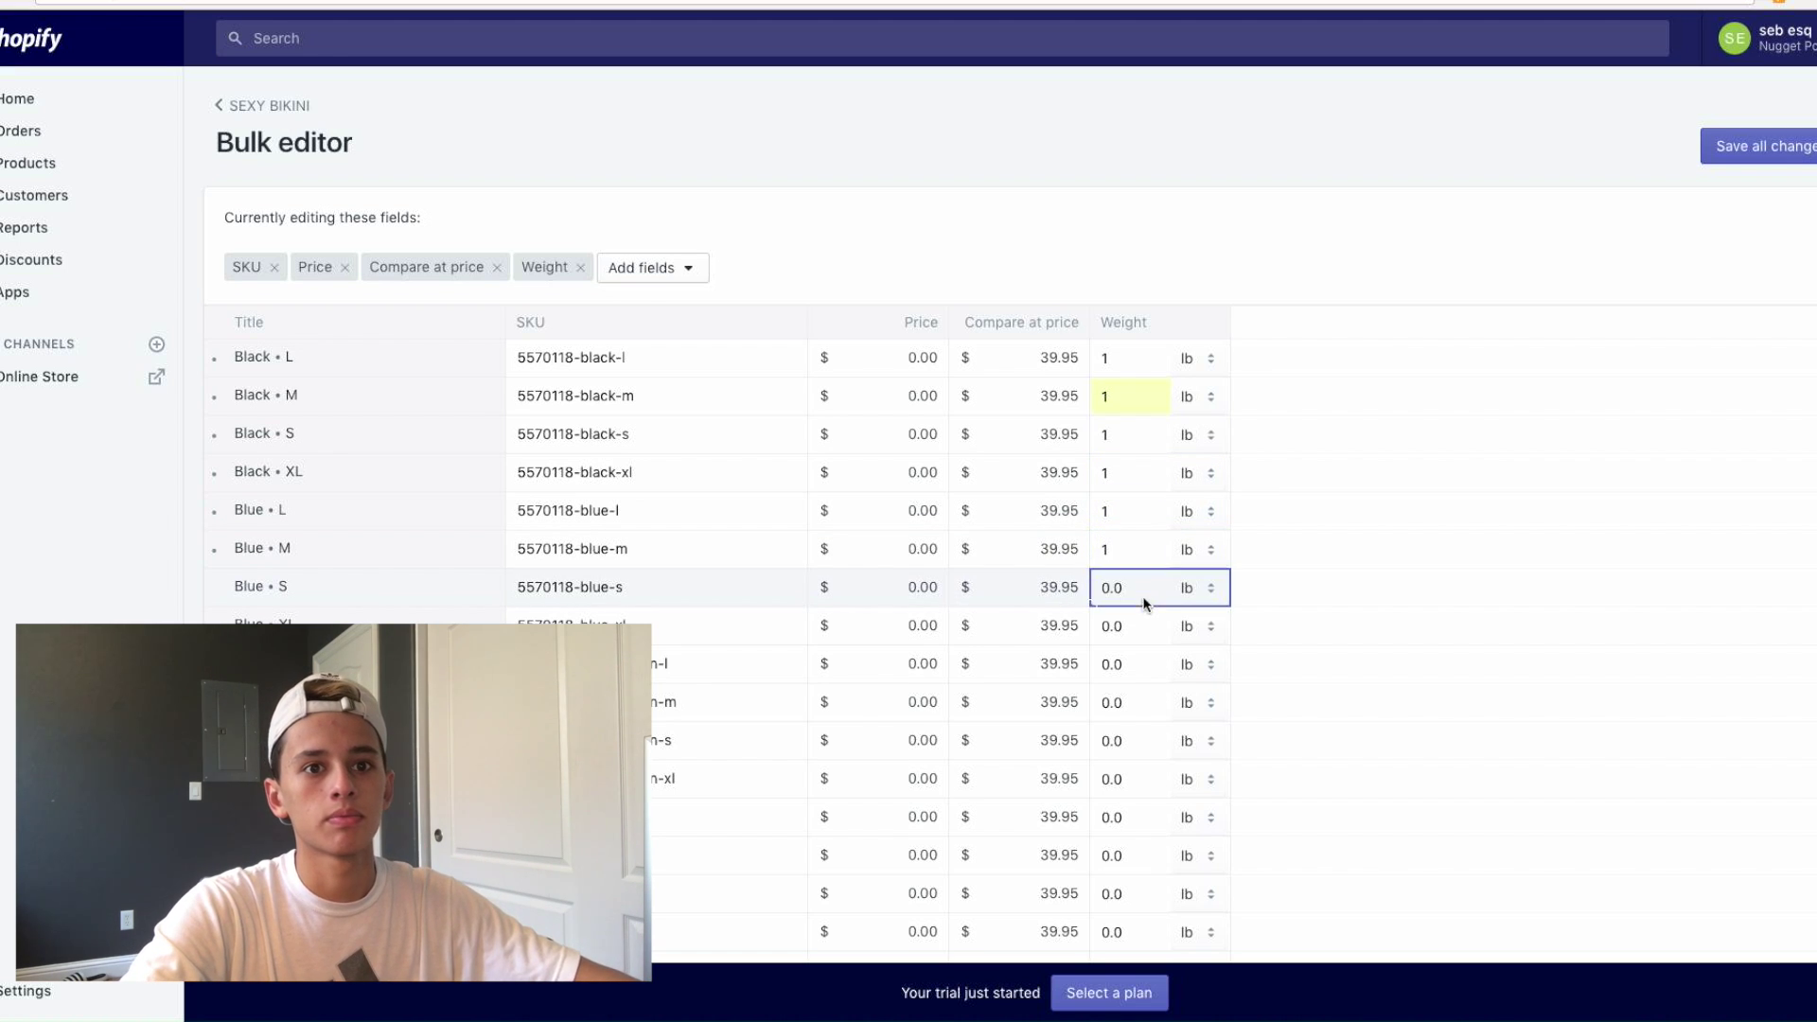
text(1)
click(1145, 632)
text(1)
Set a weight of 1 for the Army Green, Red and remaining variants
click(1145, 668)
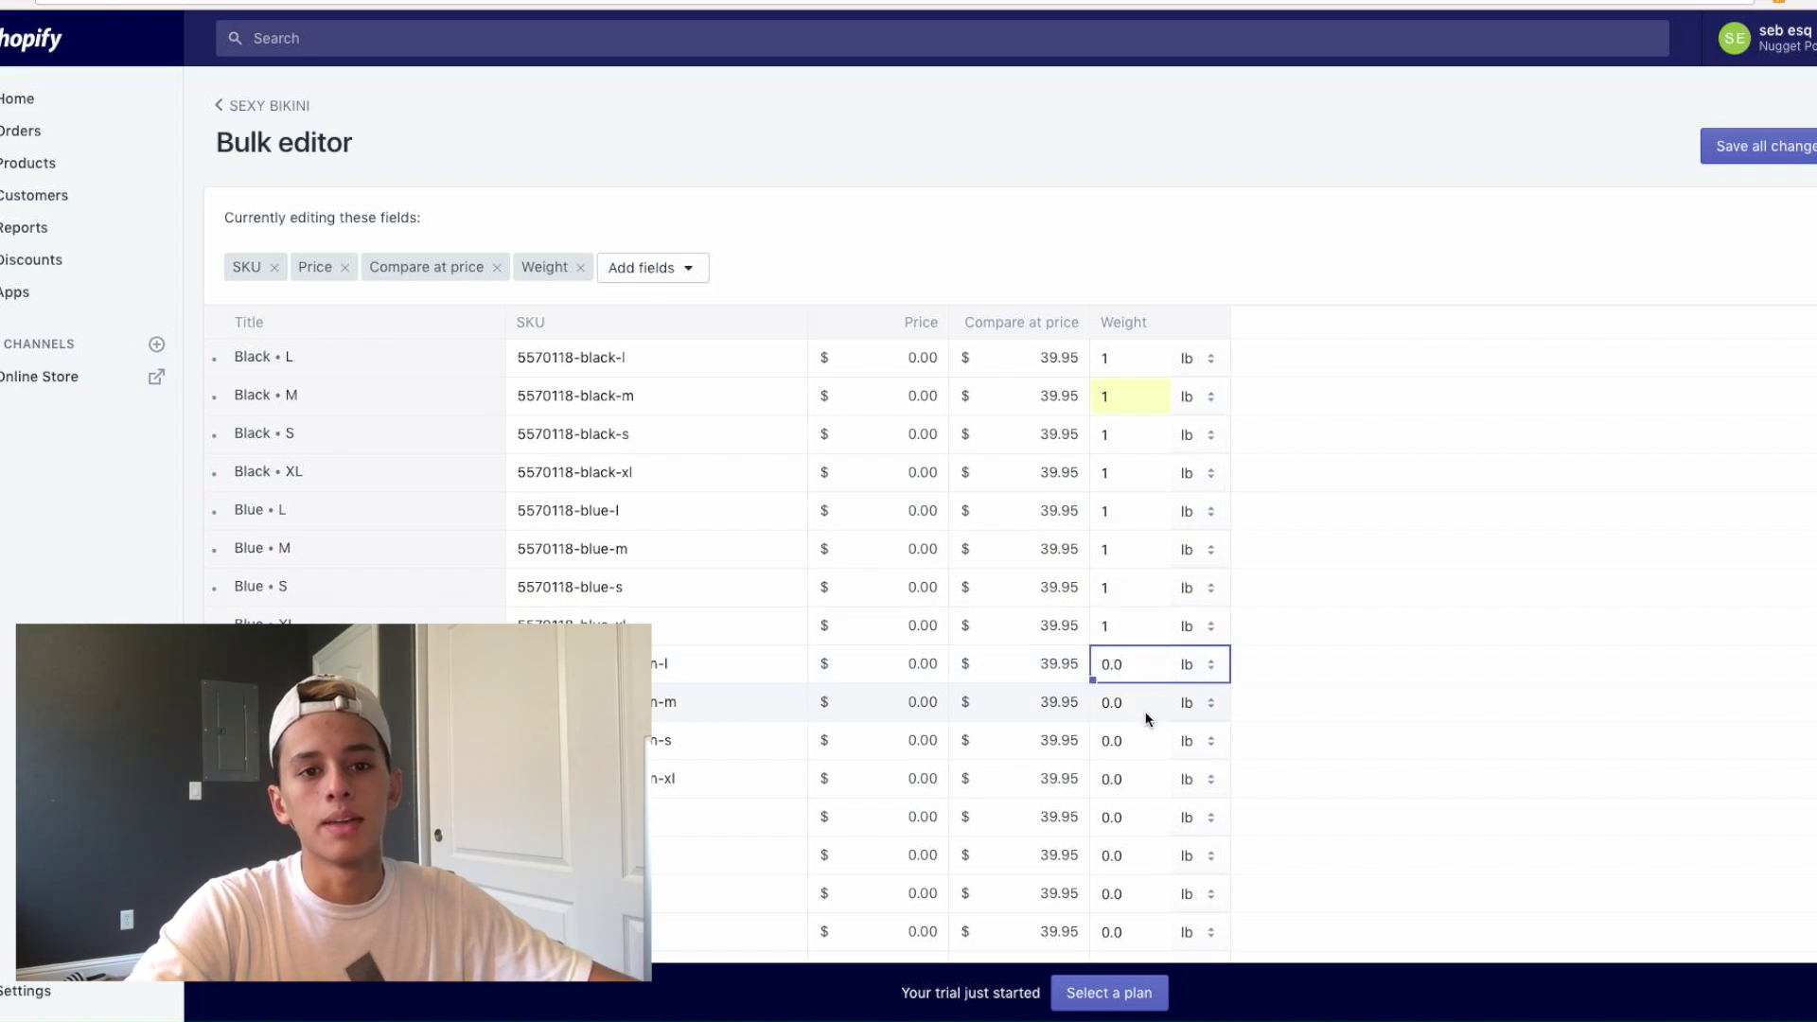
text(1)
click(1145, 705)
text(1)
click(1141, 748)
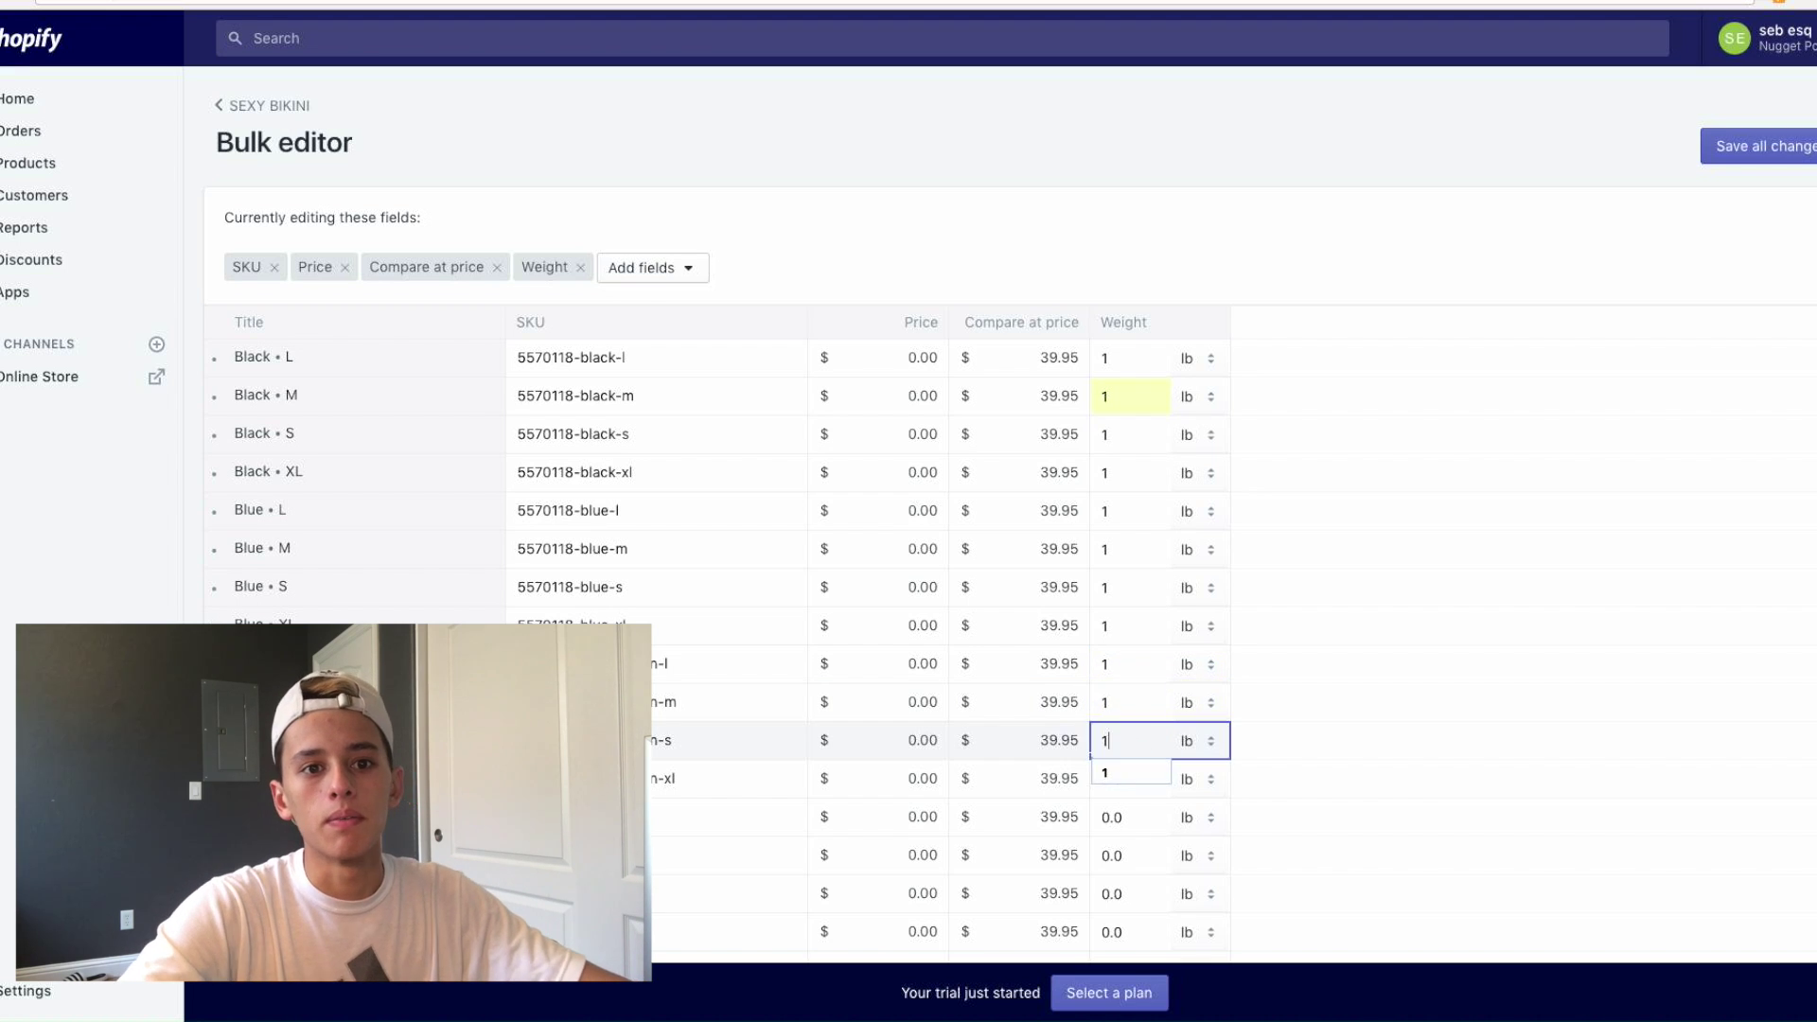
text(1)
click(1136, 783)
text(1)
scroll(1138, 780, down, 5)
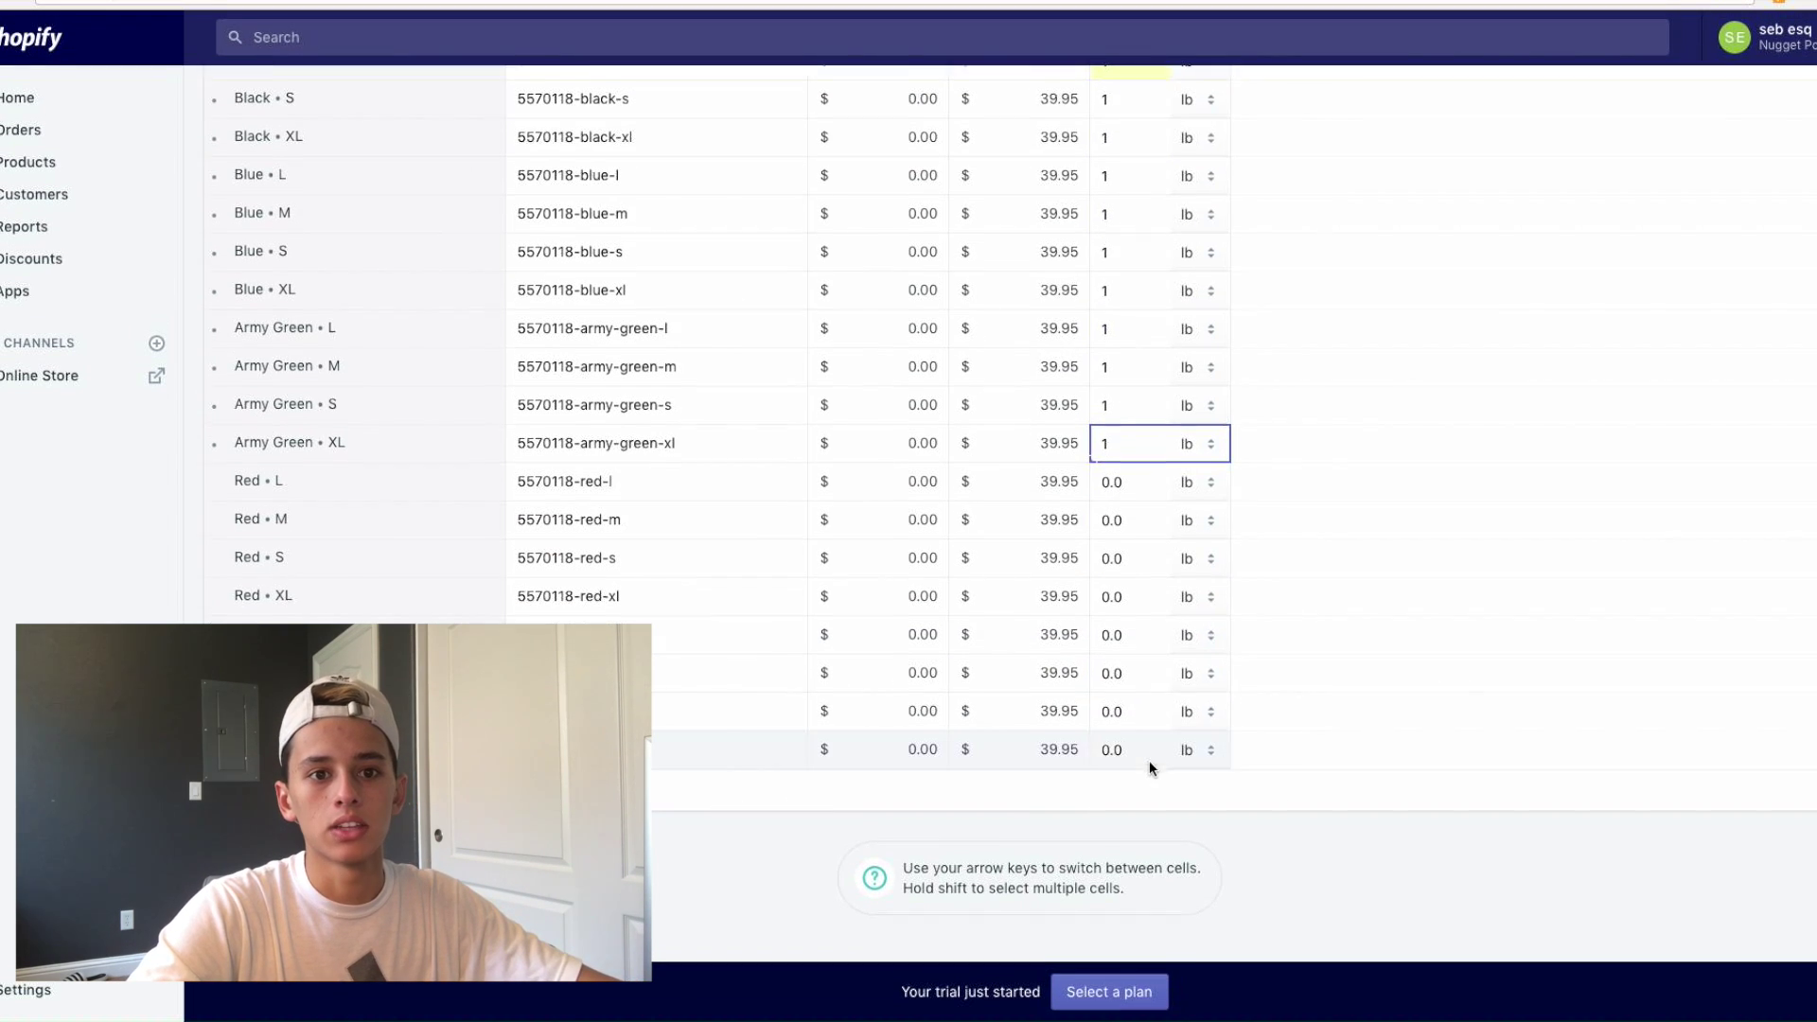
click(1141, 743)
text(1)
click(1138, 712)
text(1)
click(1130, 673)
text(1)
click(1126, 636)
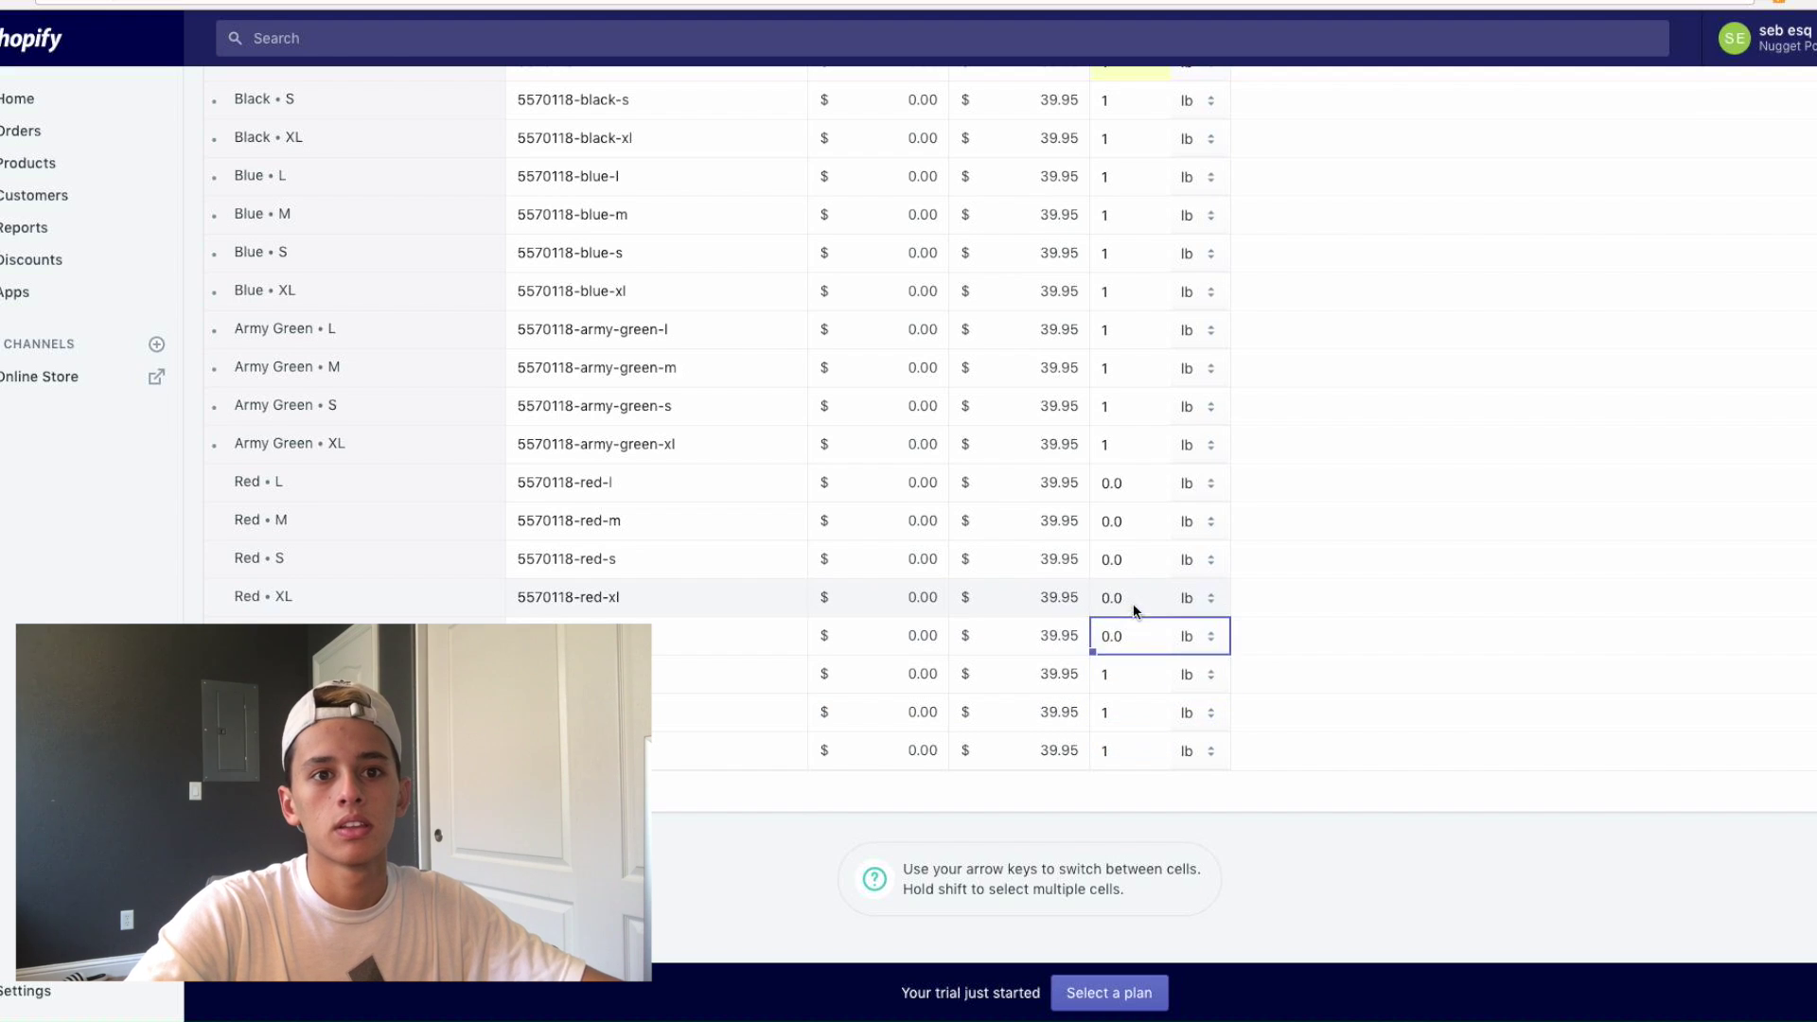
text(1)
click(1132, 598)
text(1)
click(1133, 560)
text(1)
click(1137, 522)
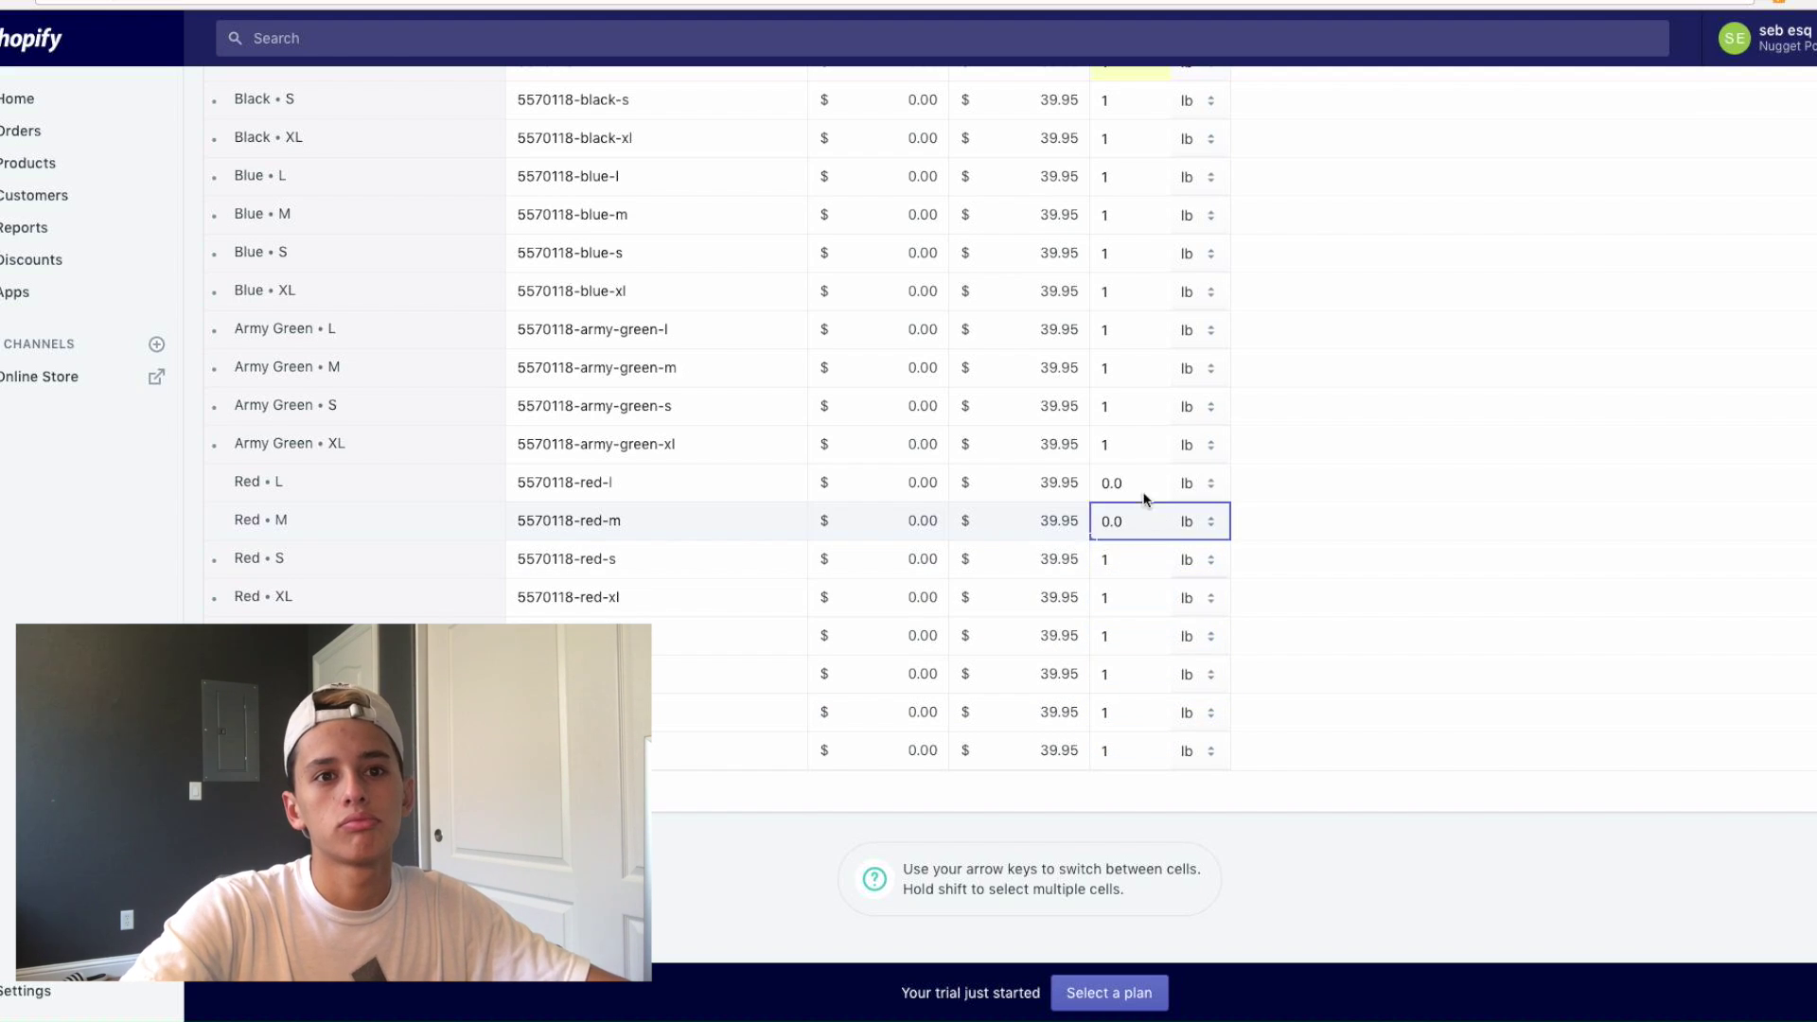
text(1)
click(1141, 485)
text(1)
Save the 1.0 lb weights for all 20 variants, then go to store Settings
scroll(1374, 378, up, 5)
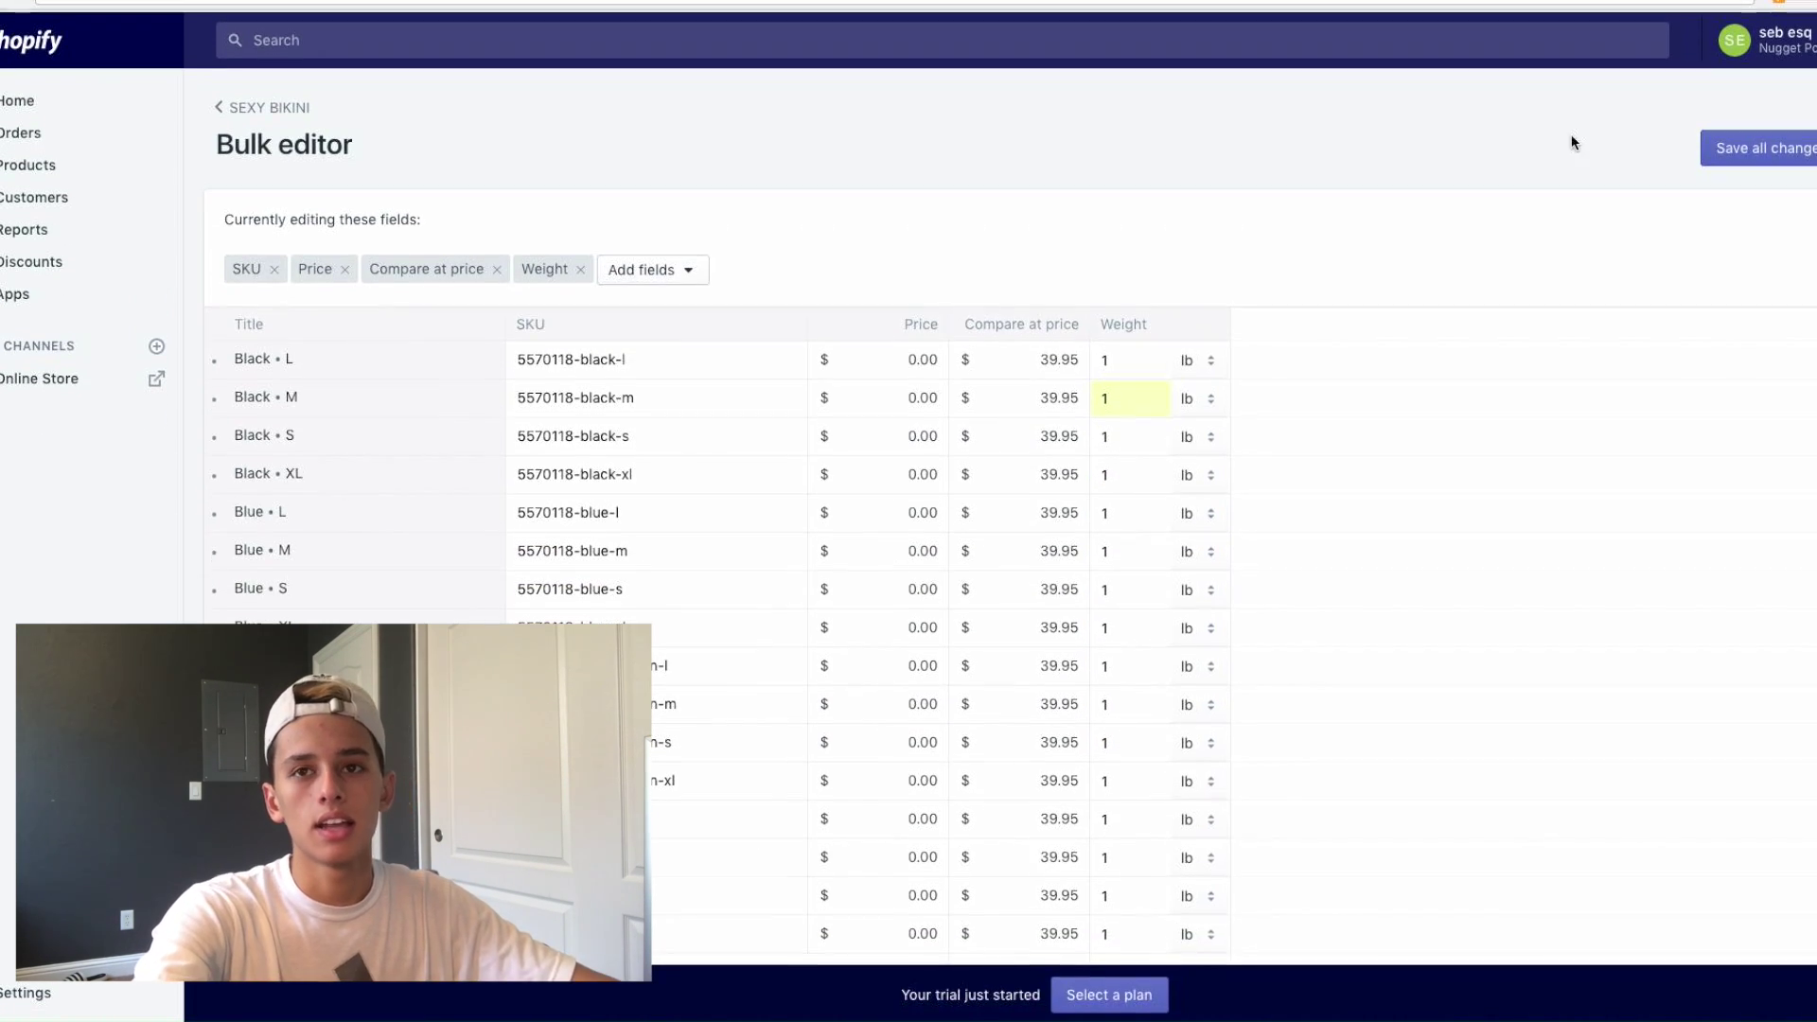
click(1802, 144)
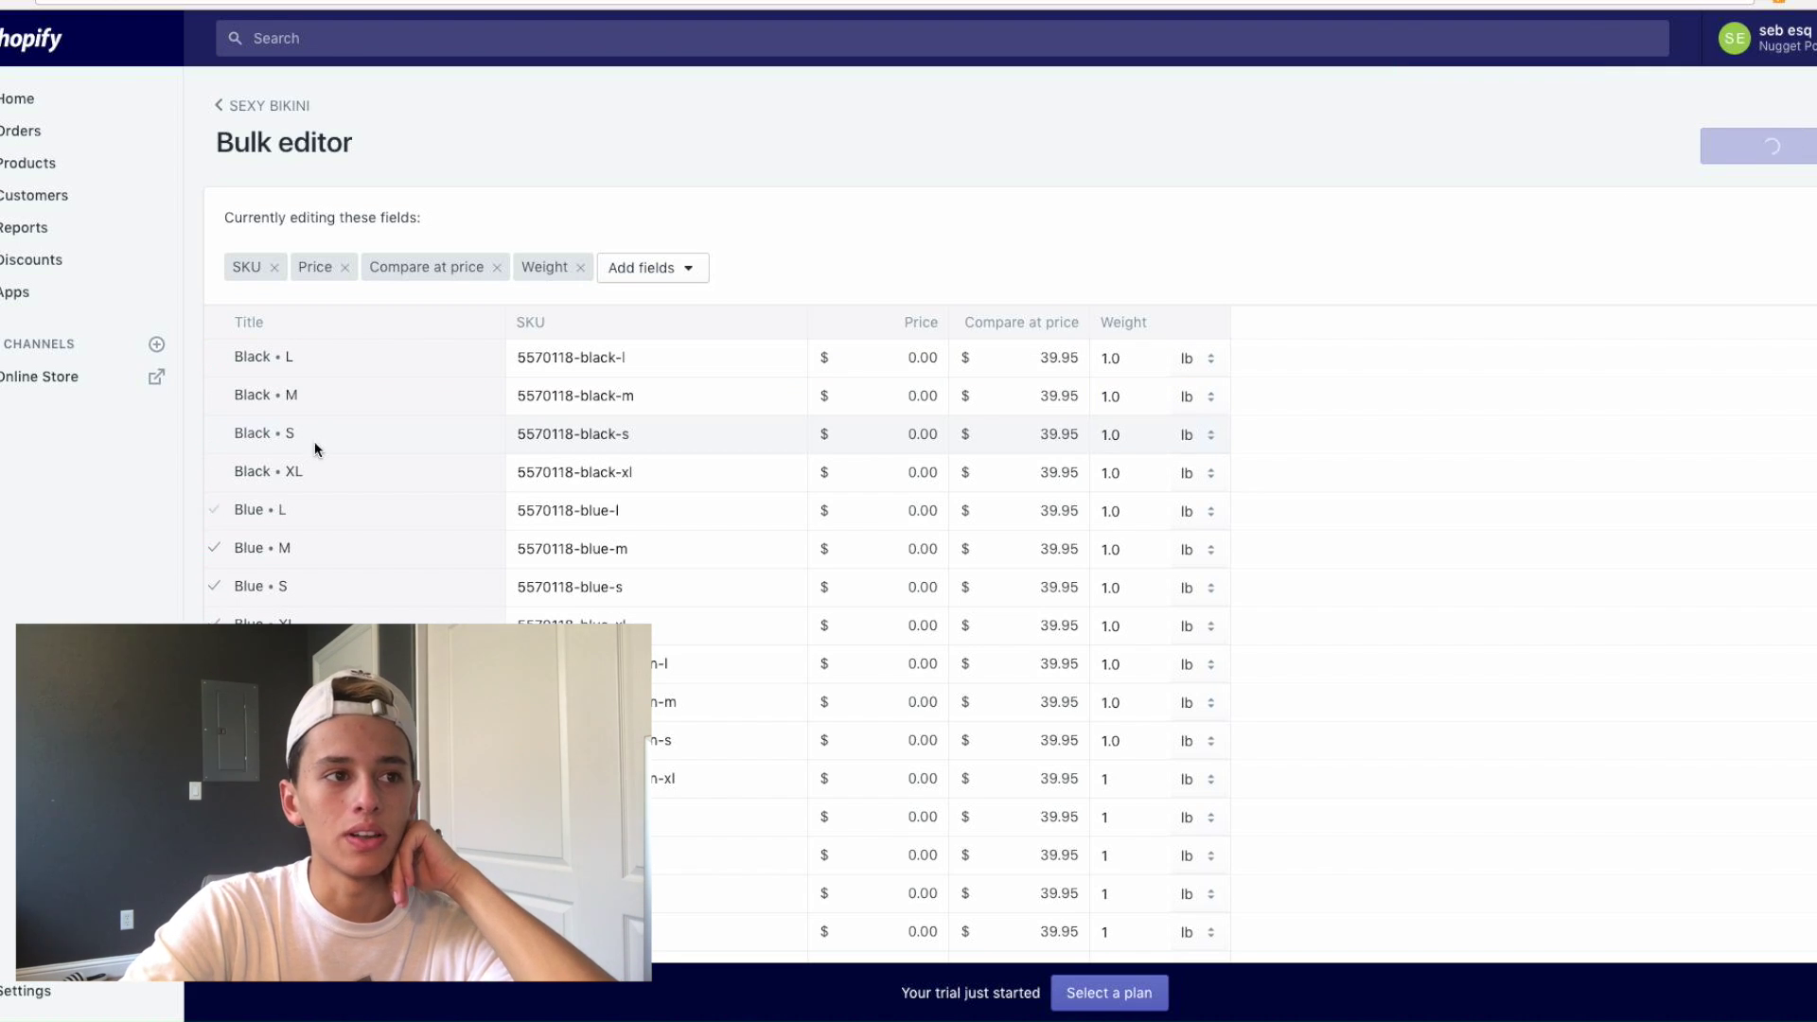
scroll(326, 429, down, 5)
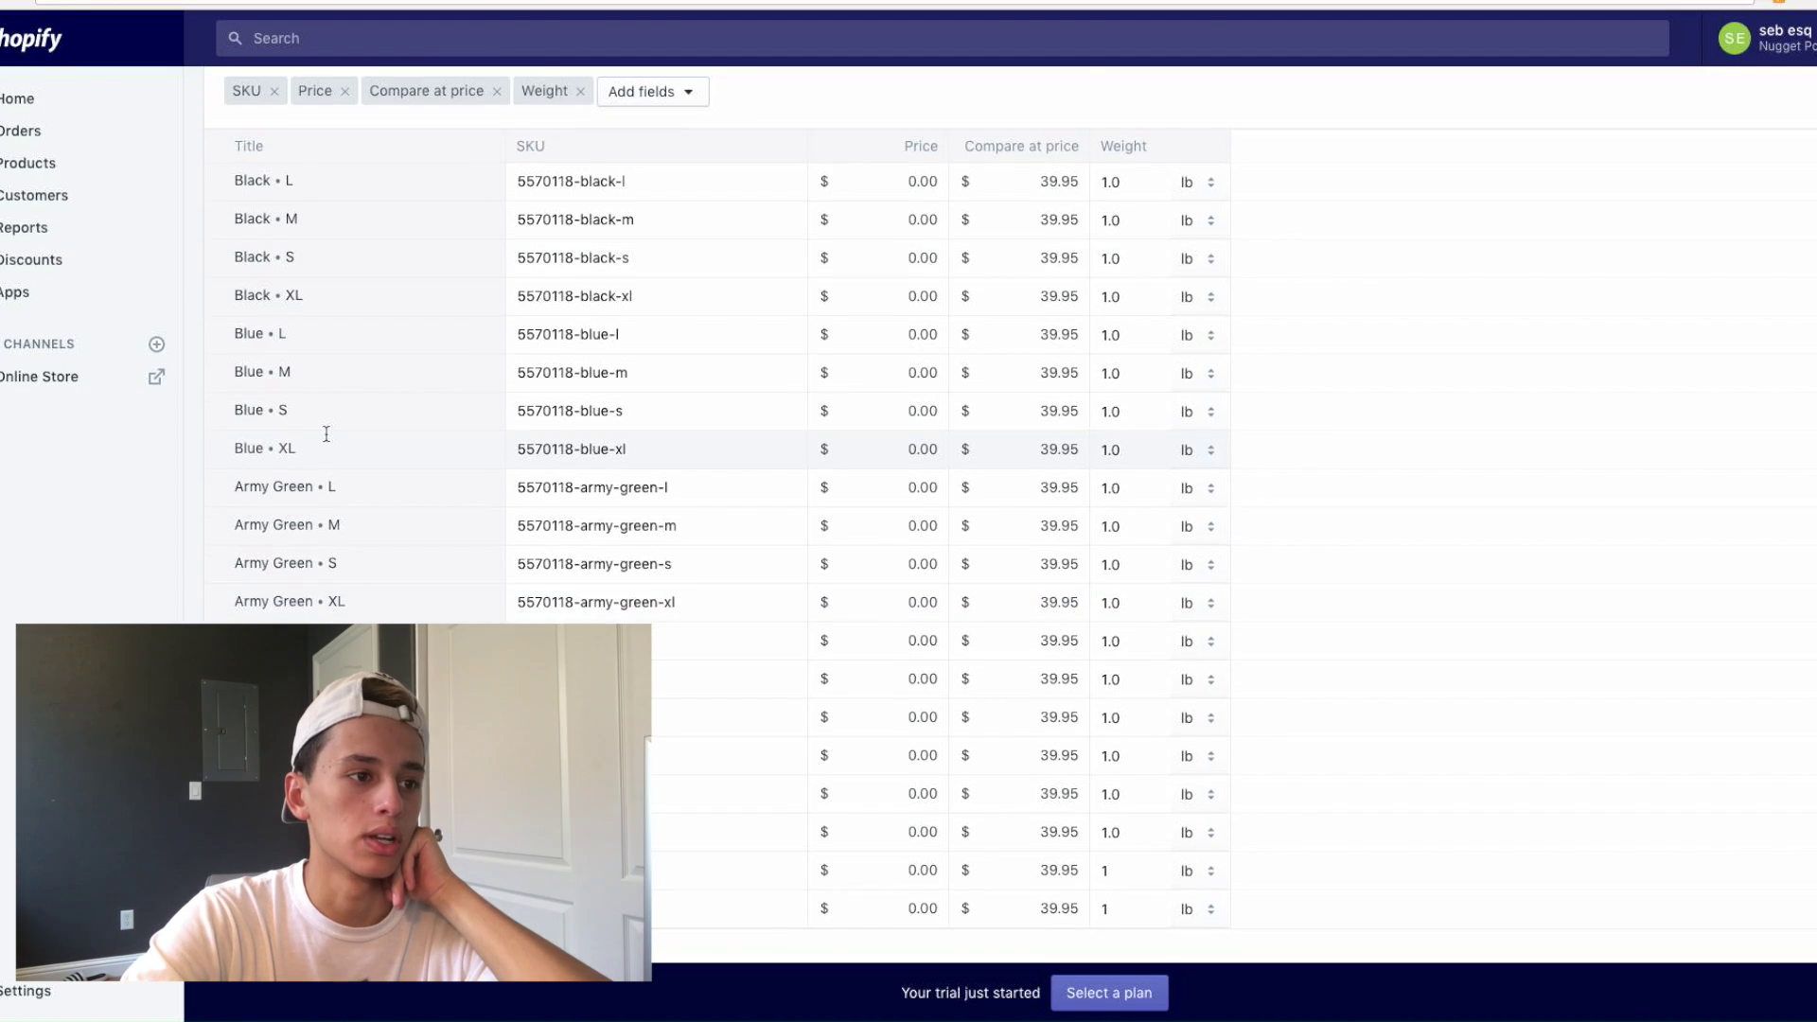
scroll(325, 433, down, 2)
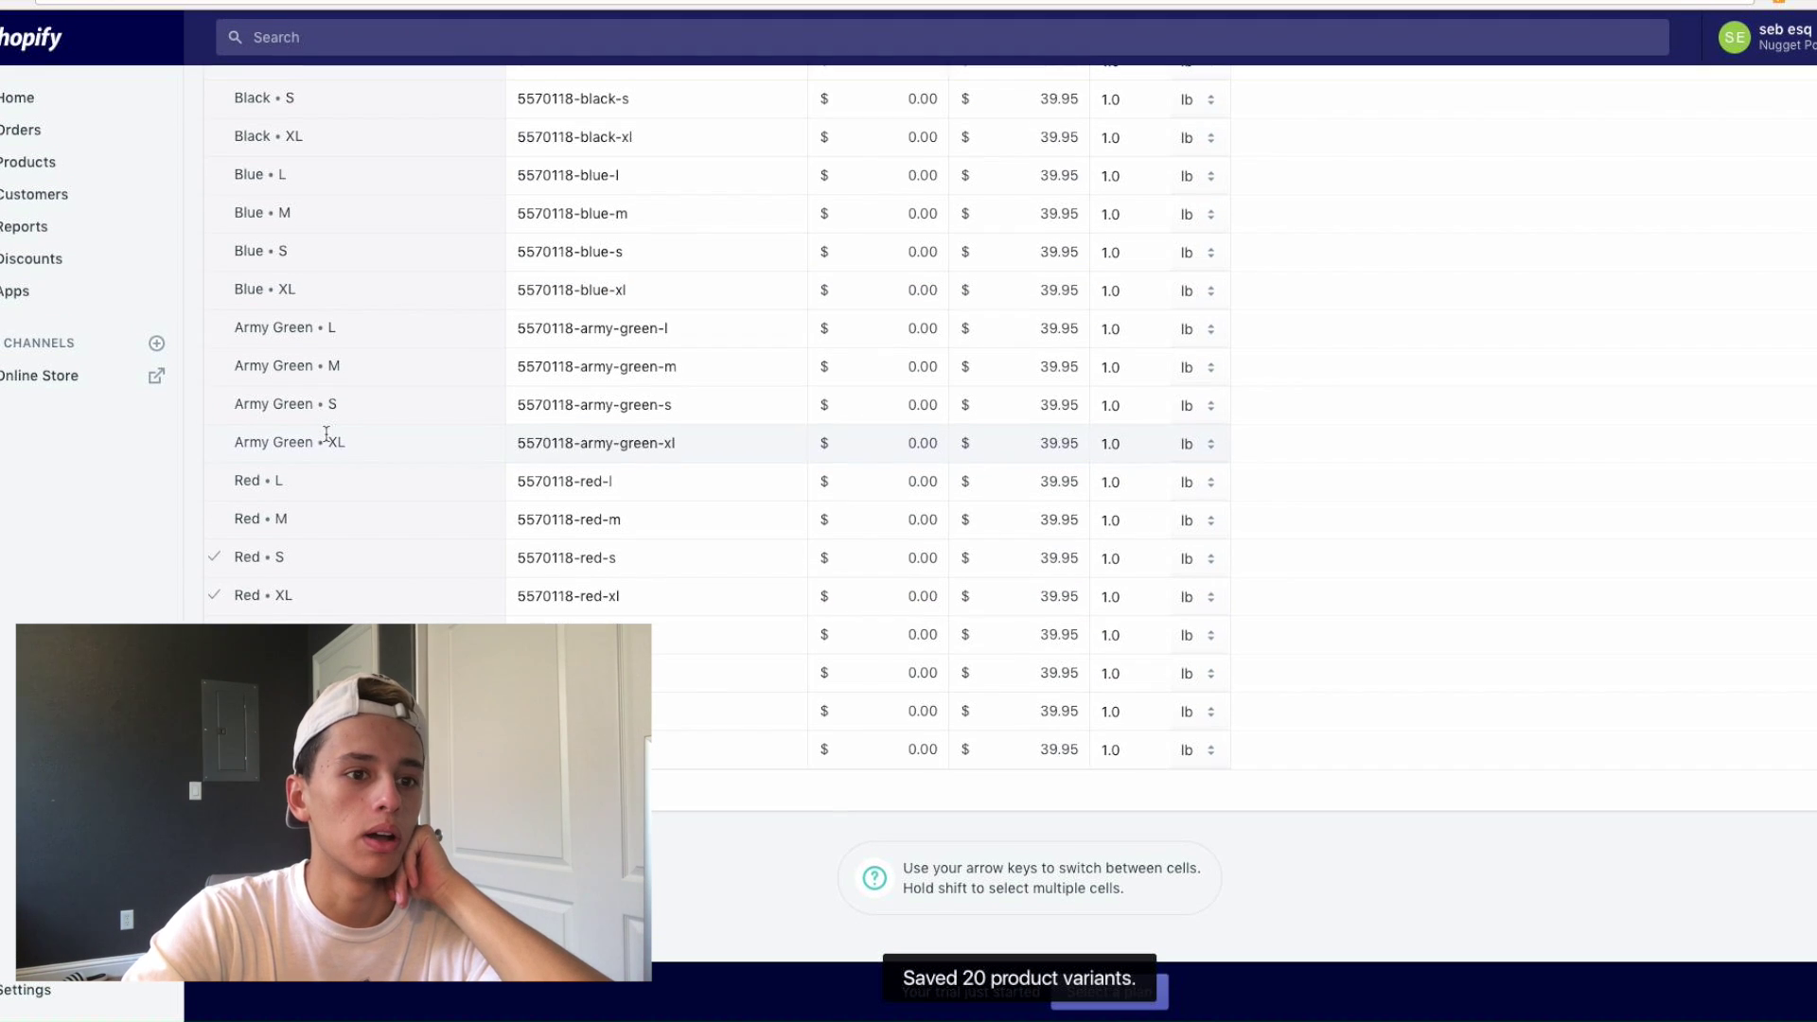
click(36, 991)
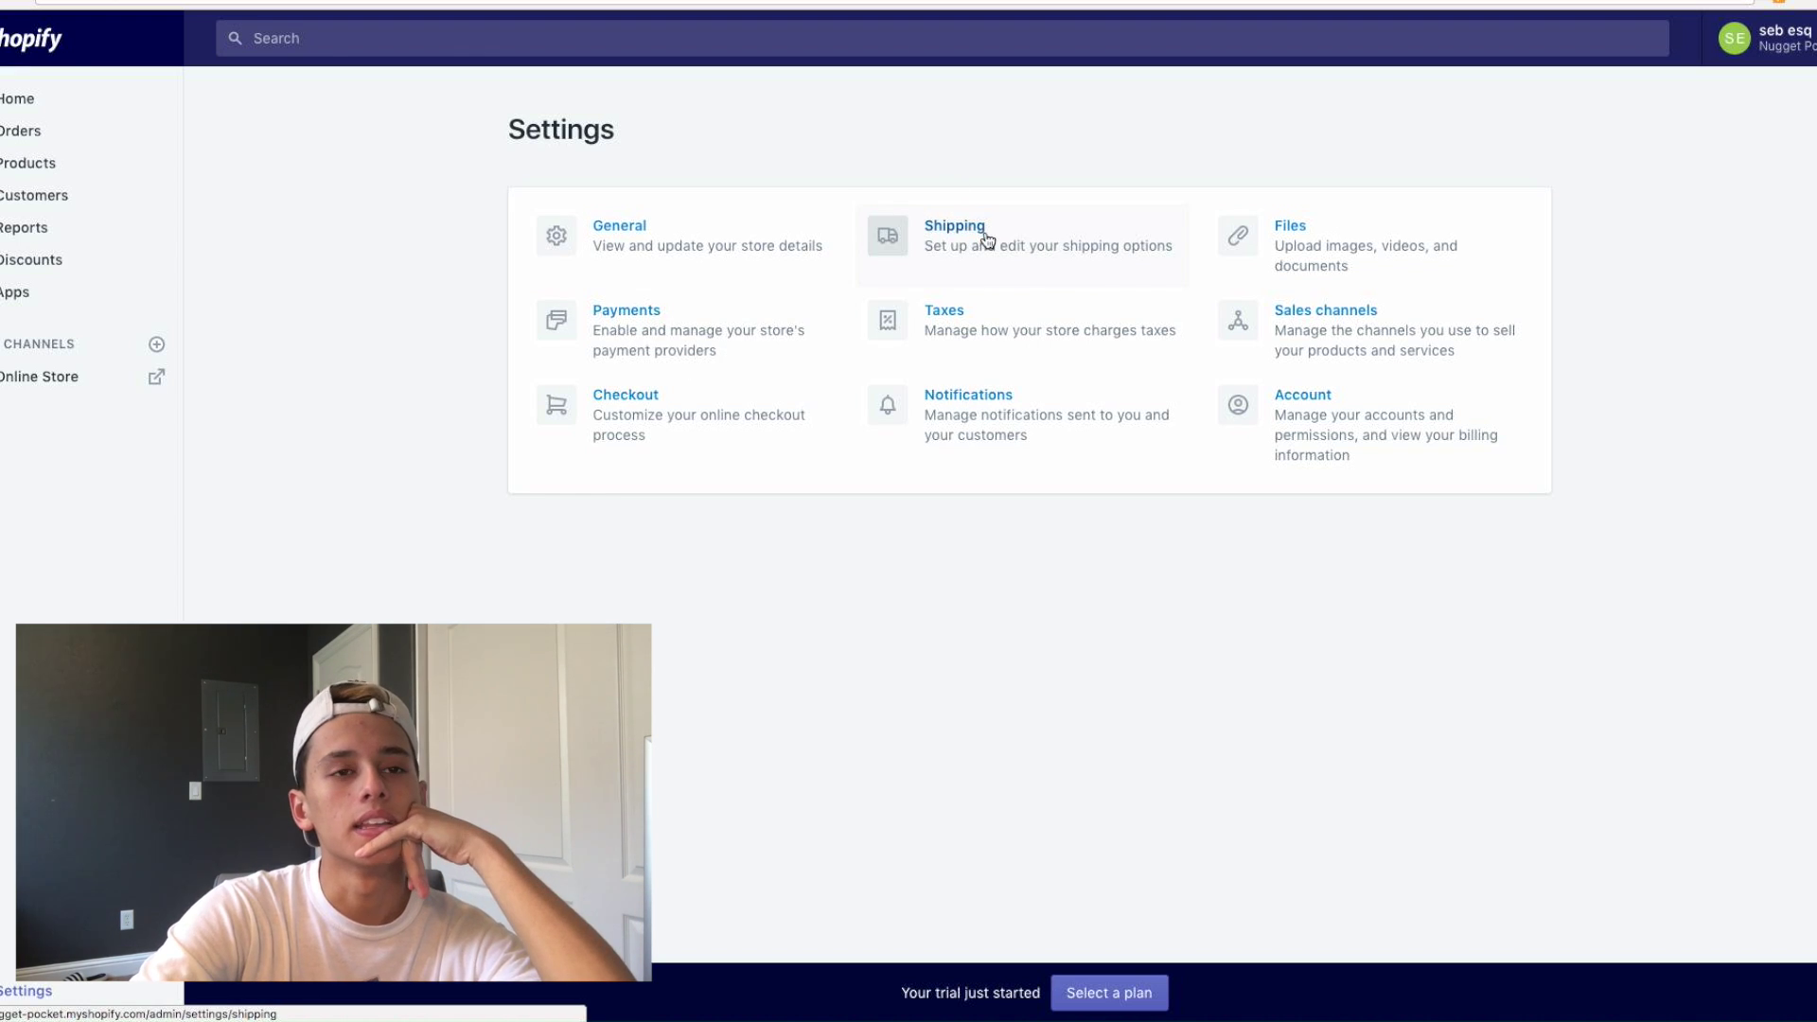
In Shipping settings, edit the Domestic zone and start a new price-based rate
click(929, 260)
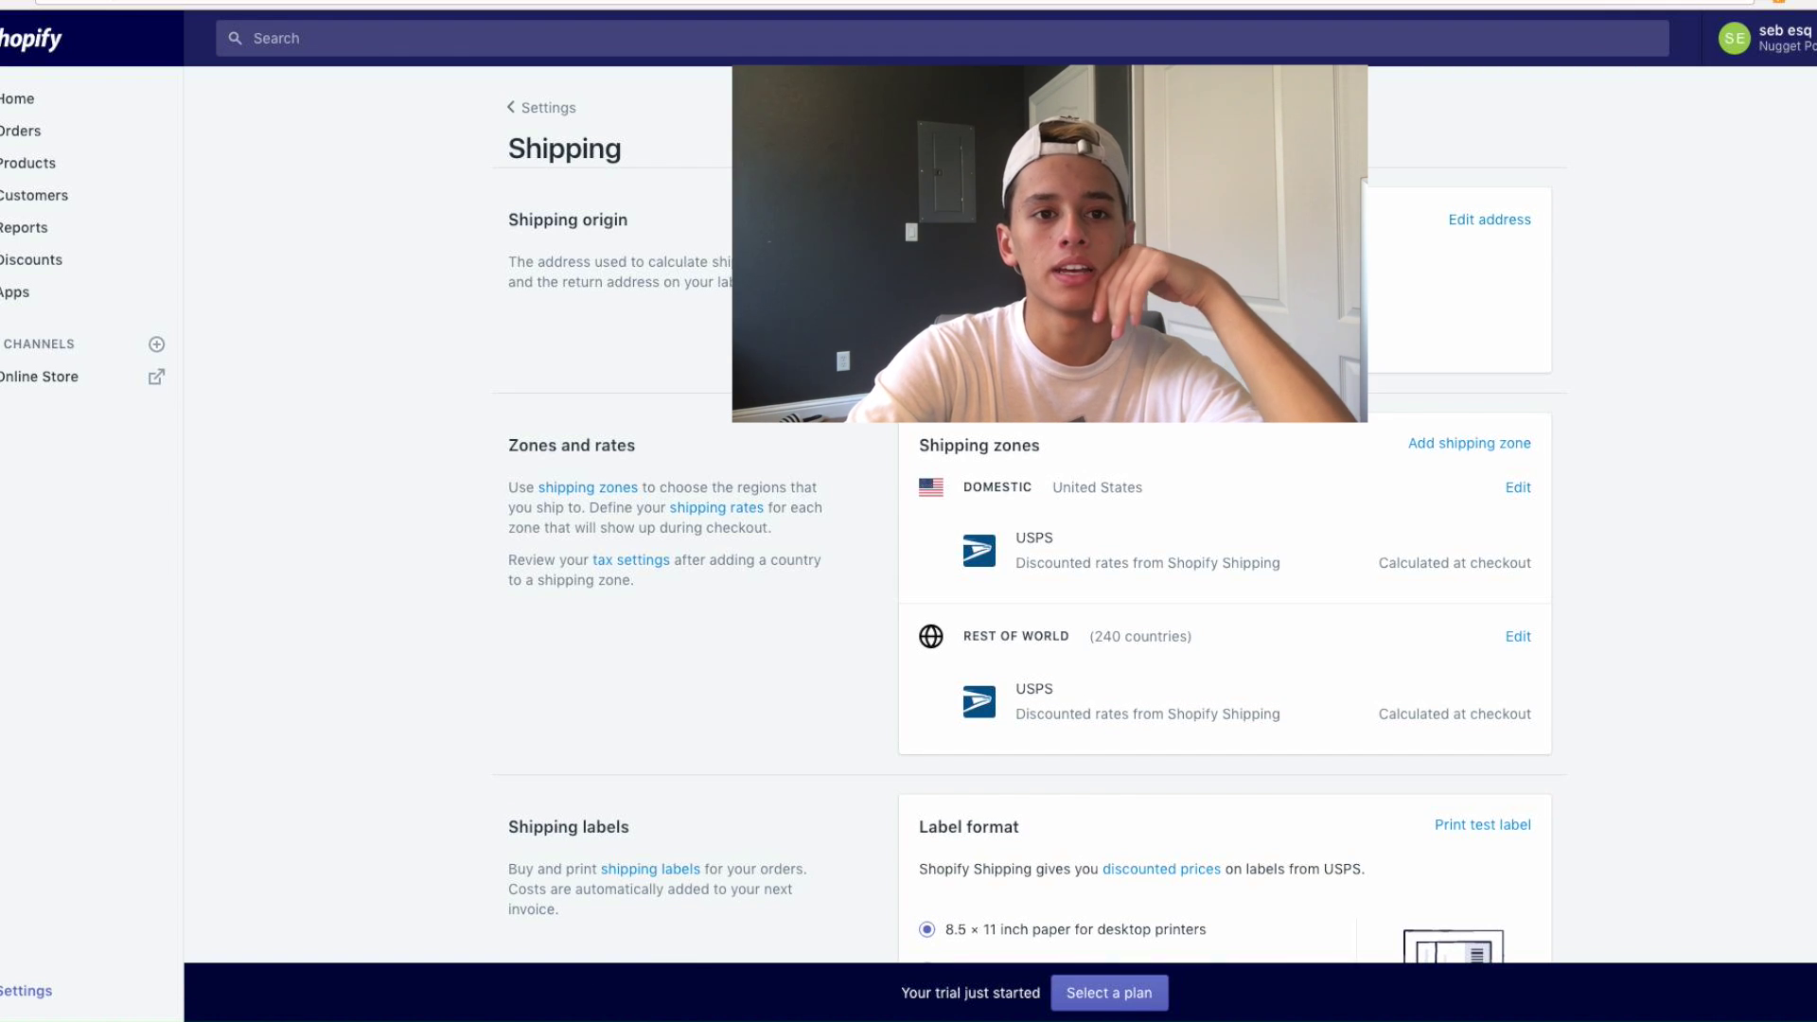
scroll(1027, 519, down, 3)
scroll(1027, 520, up, 4)
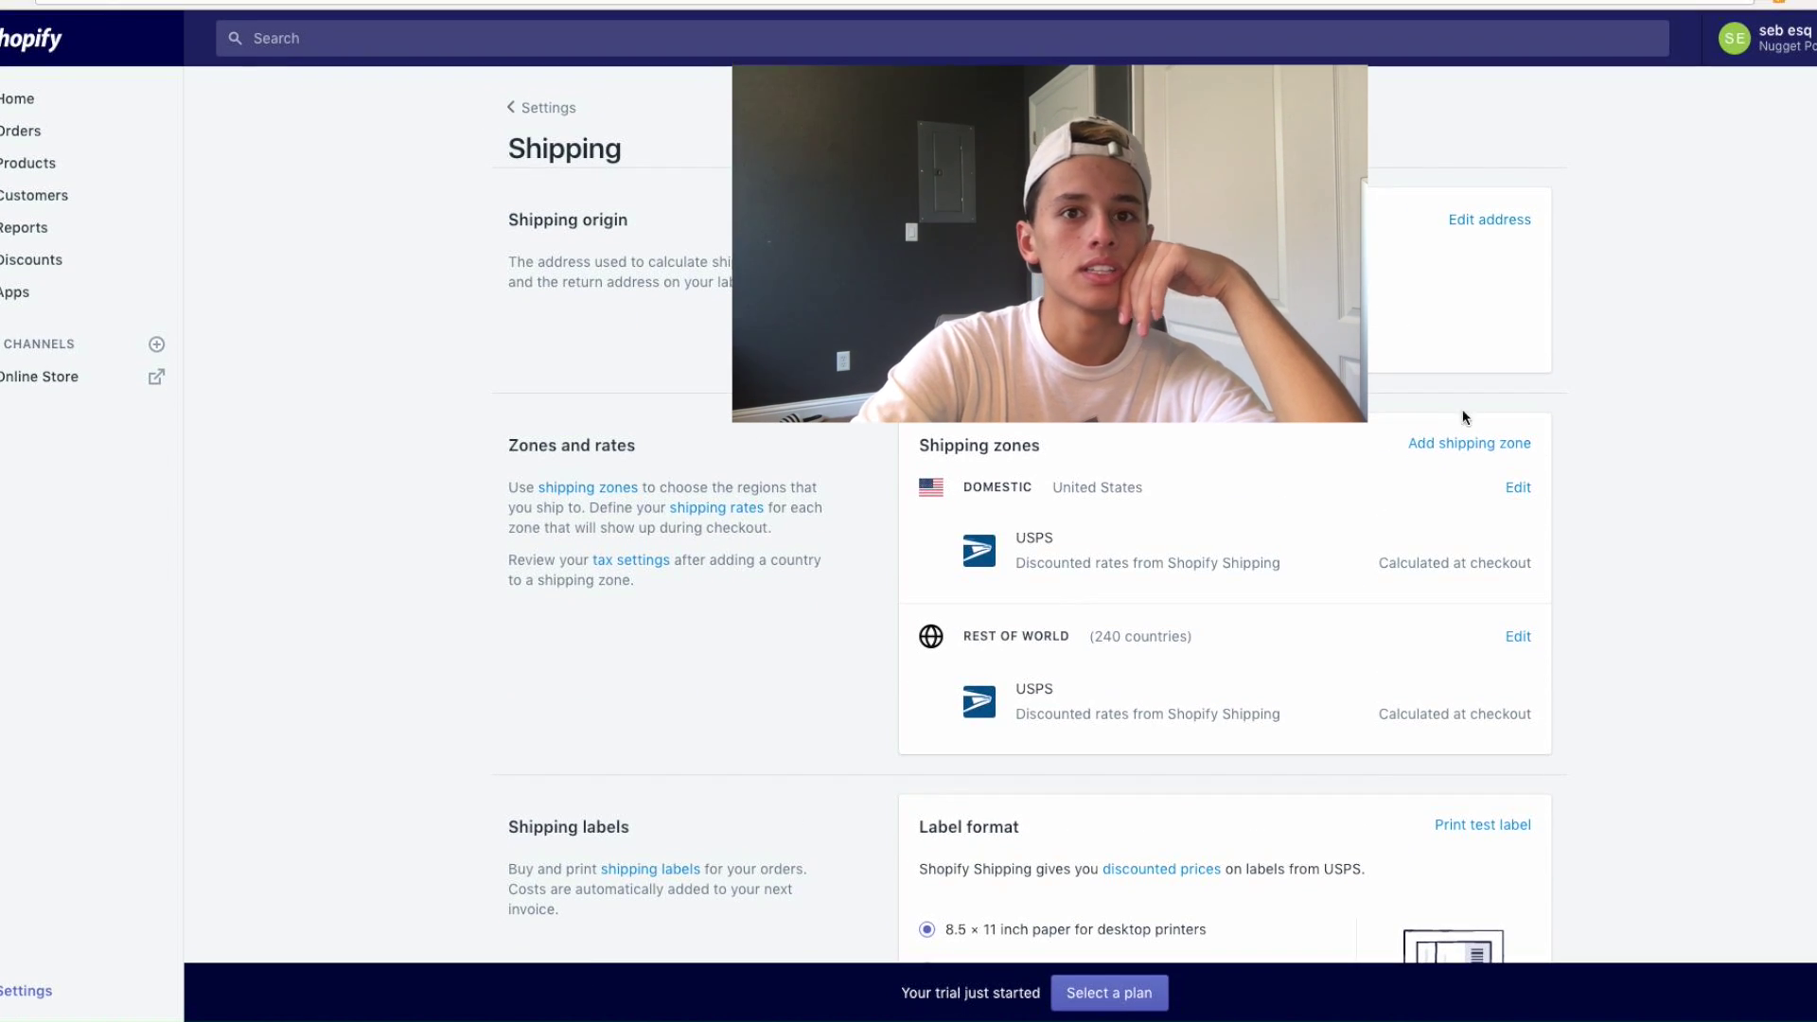
click(1519, 490)
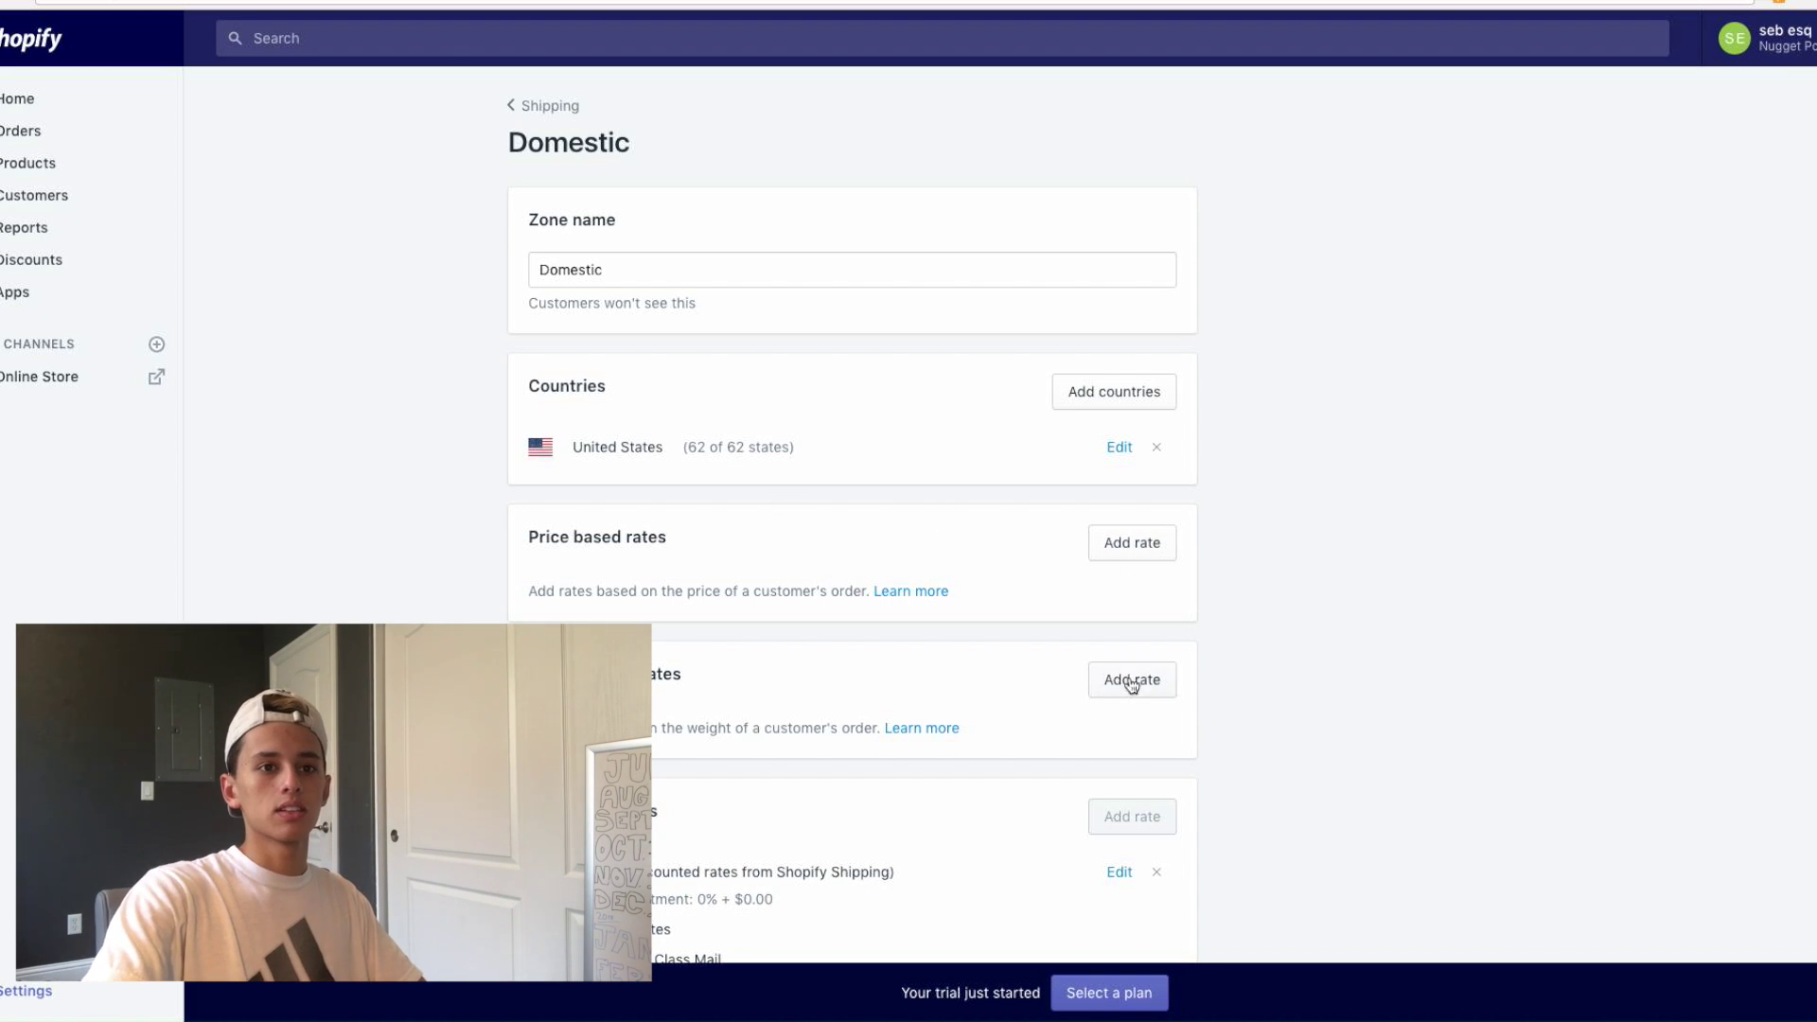
click(1134, 554)
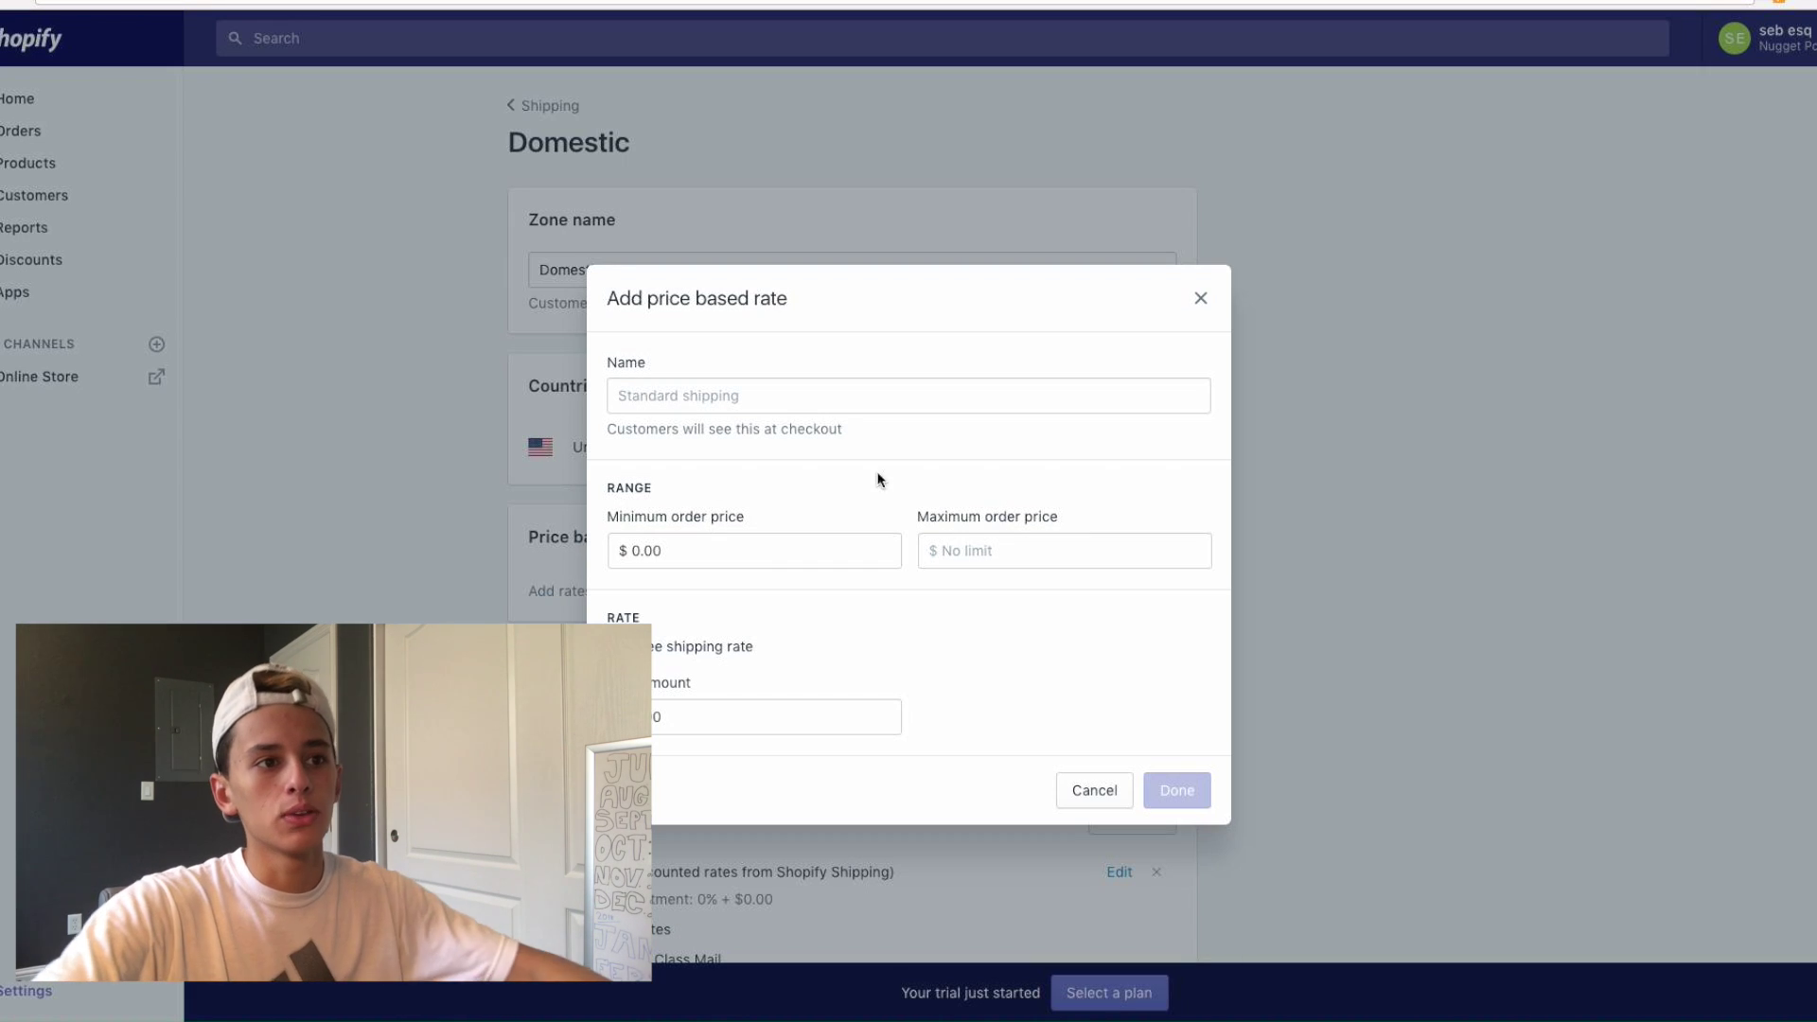
Create a free 'sTANDARD sHIPPING' price-based rate with a $1.00 minimum and no maximum
click(759, 551)
double_click(760, 547)
text(1)
key(Return)
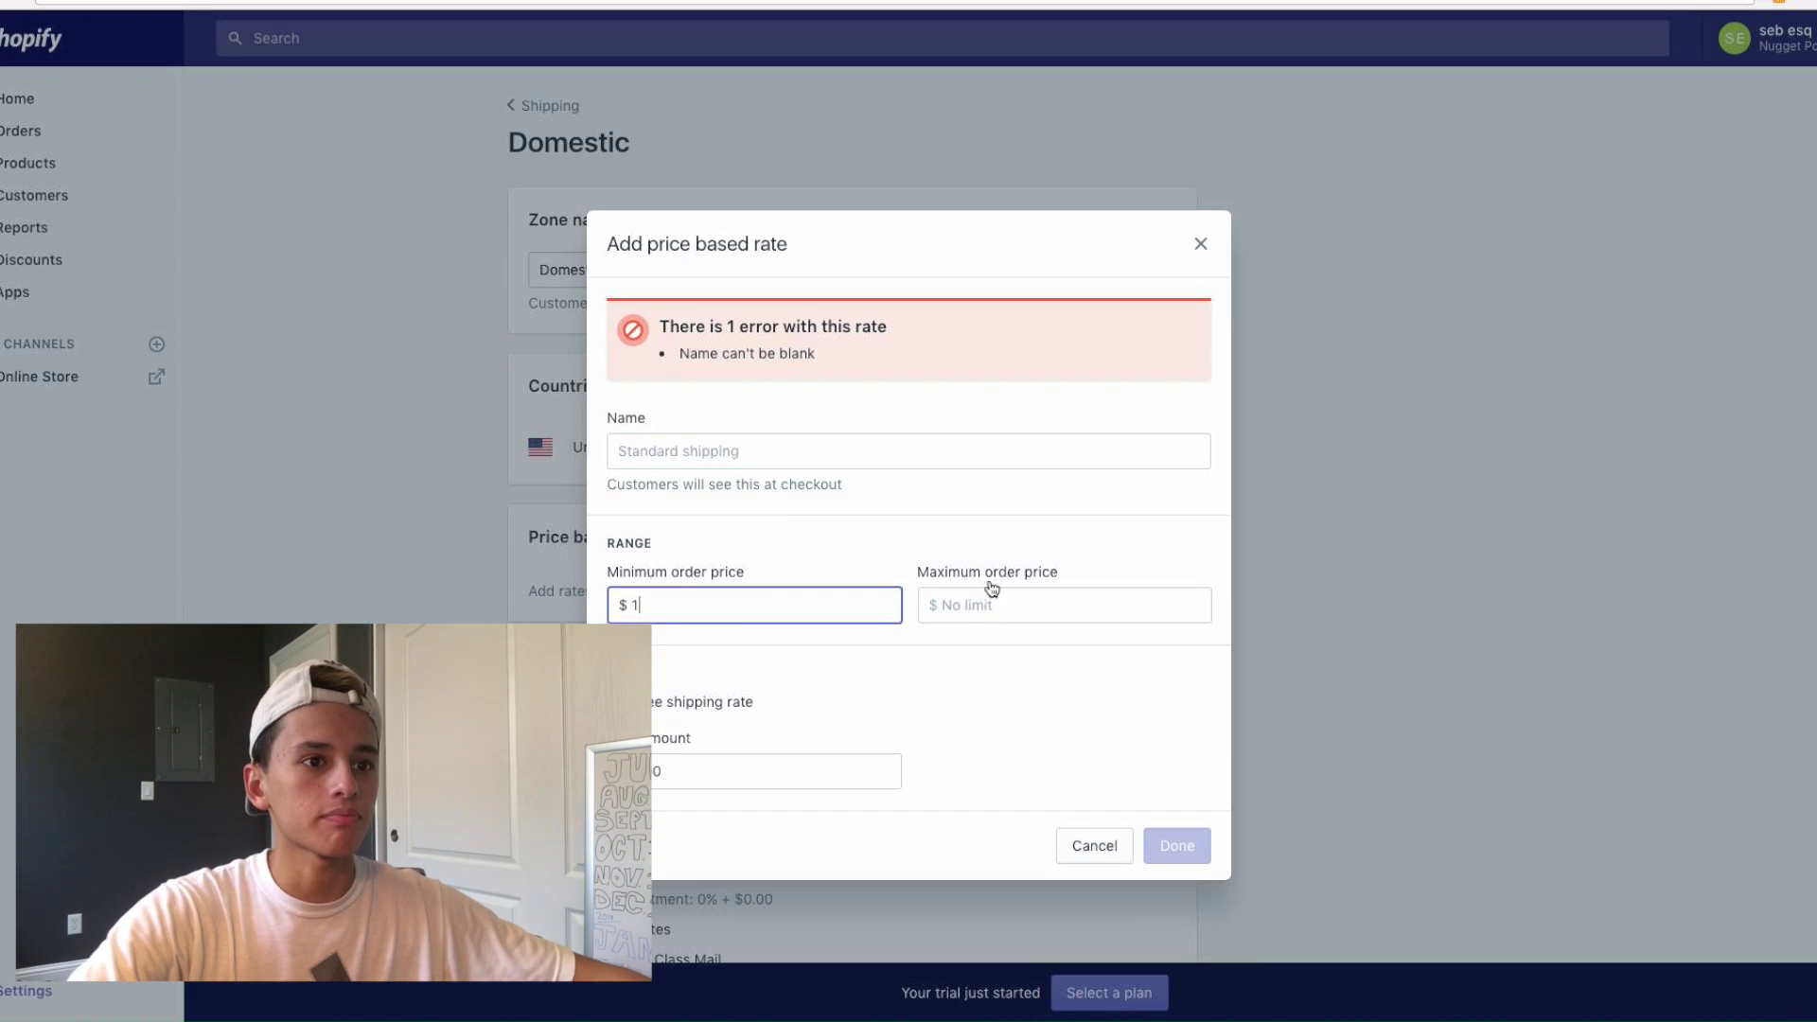
click(1001, 604)
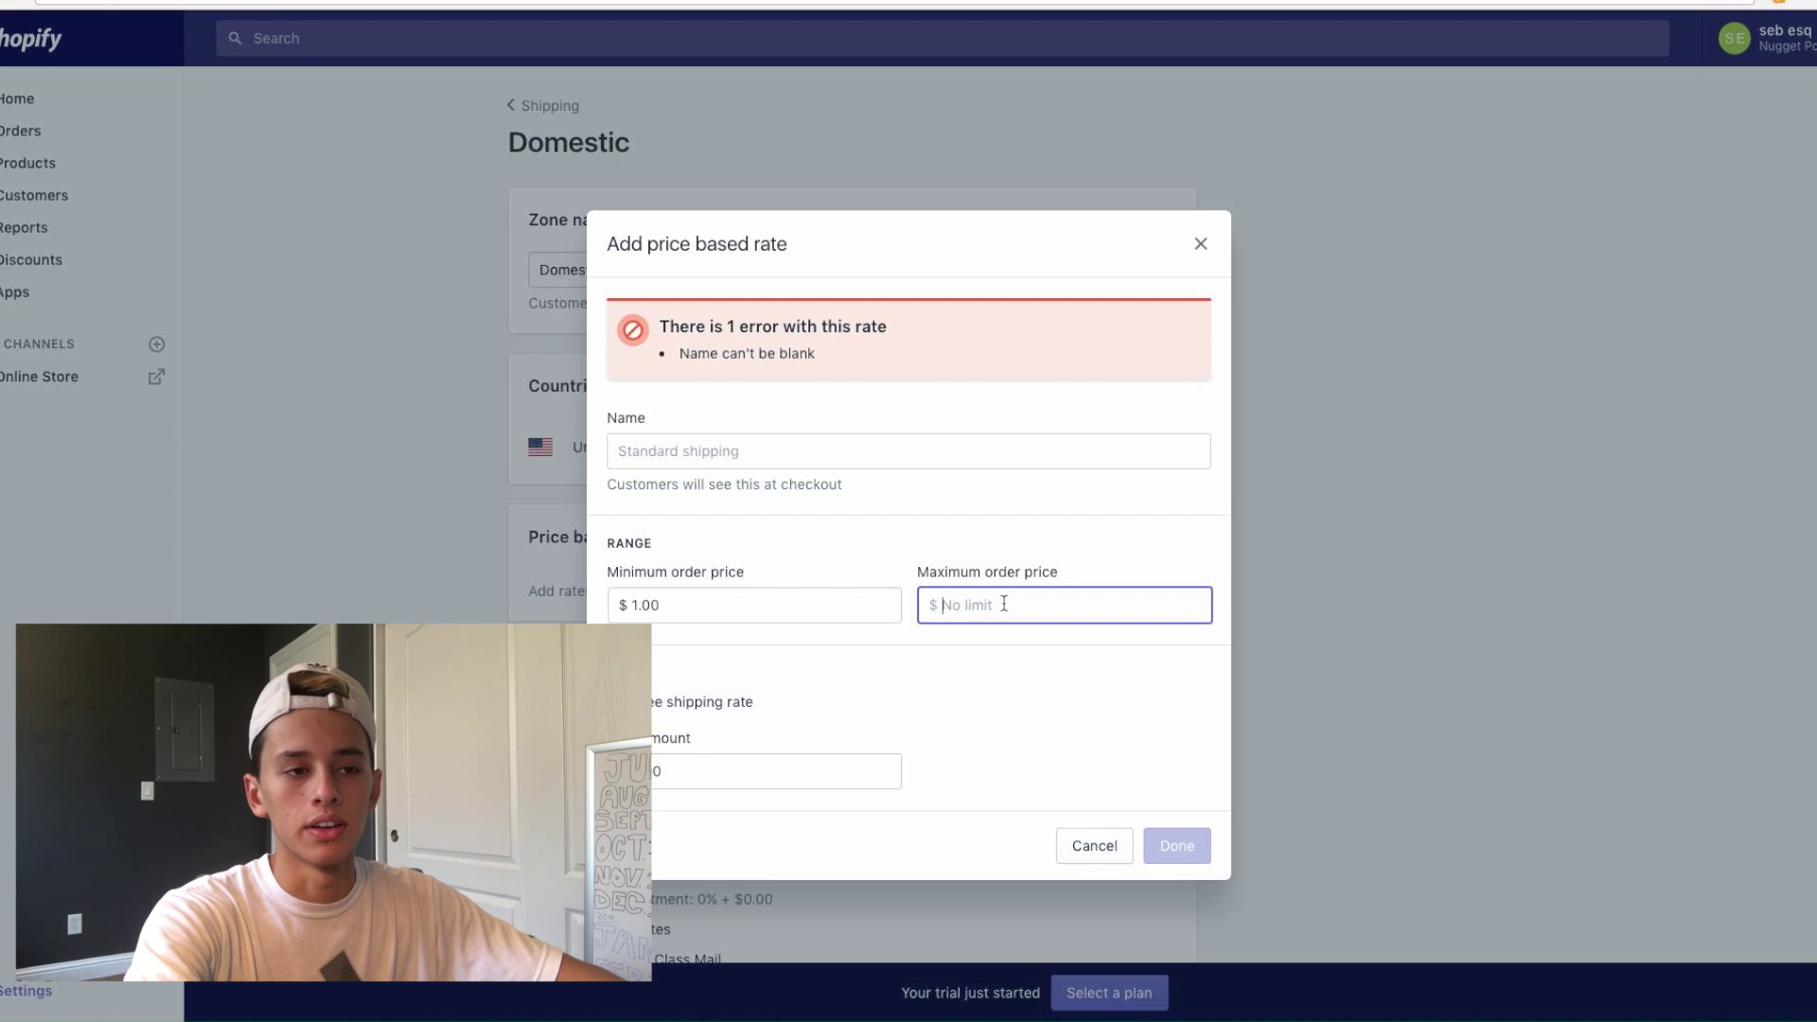
text(1)
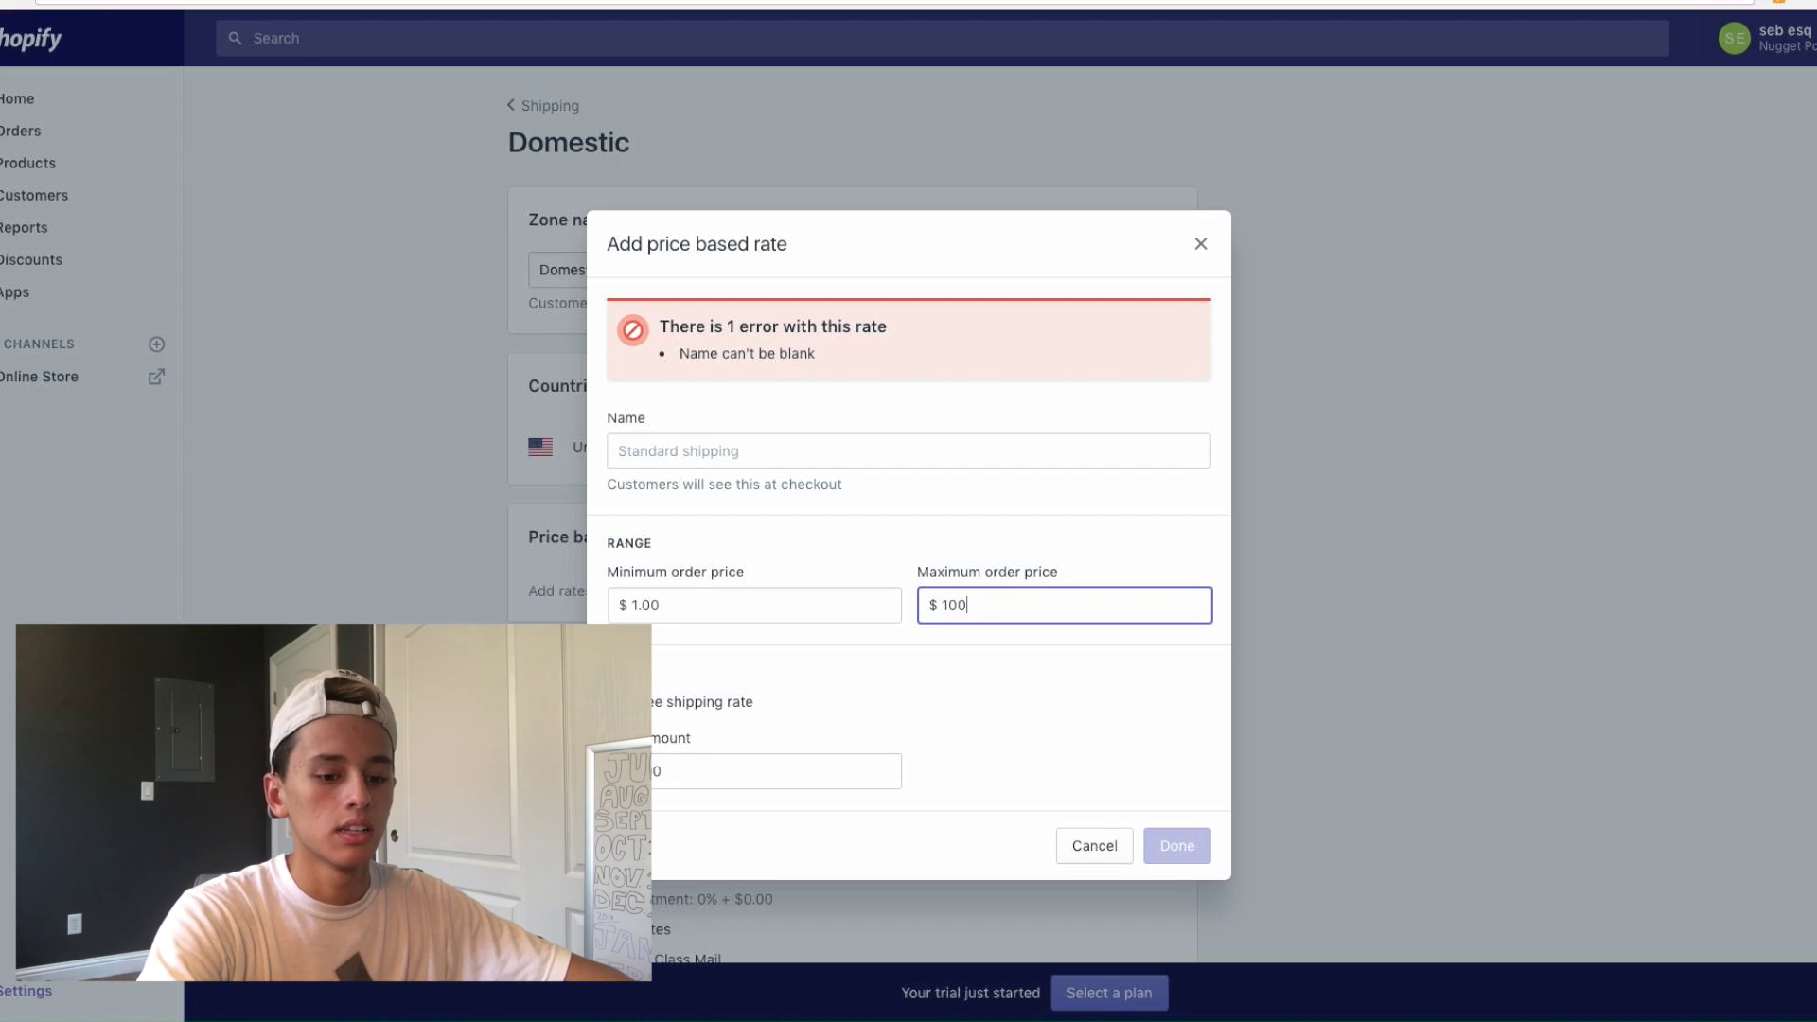
key(BackSpace)
click(723, 452)
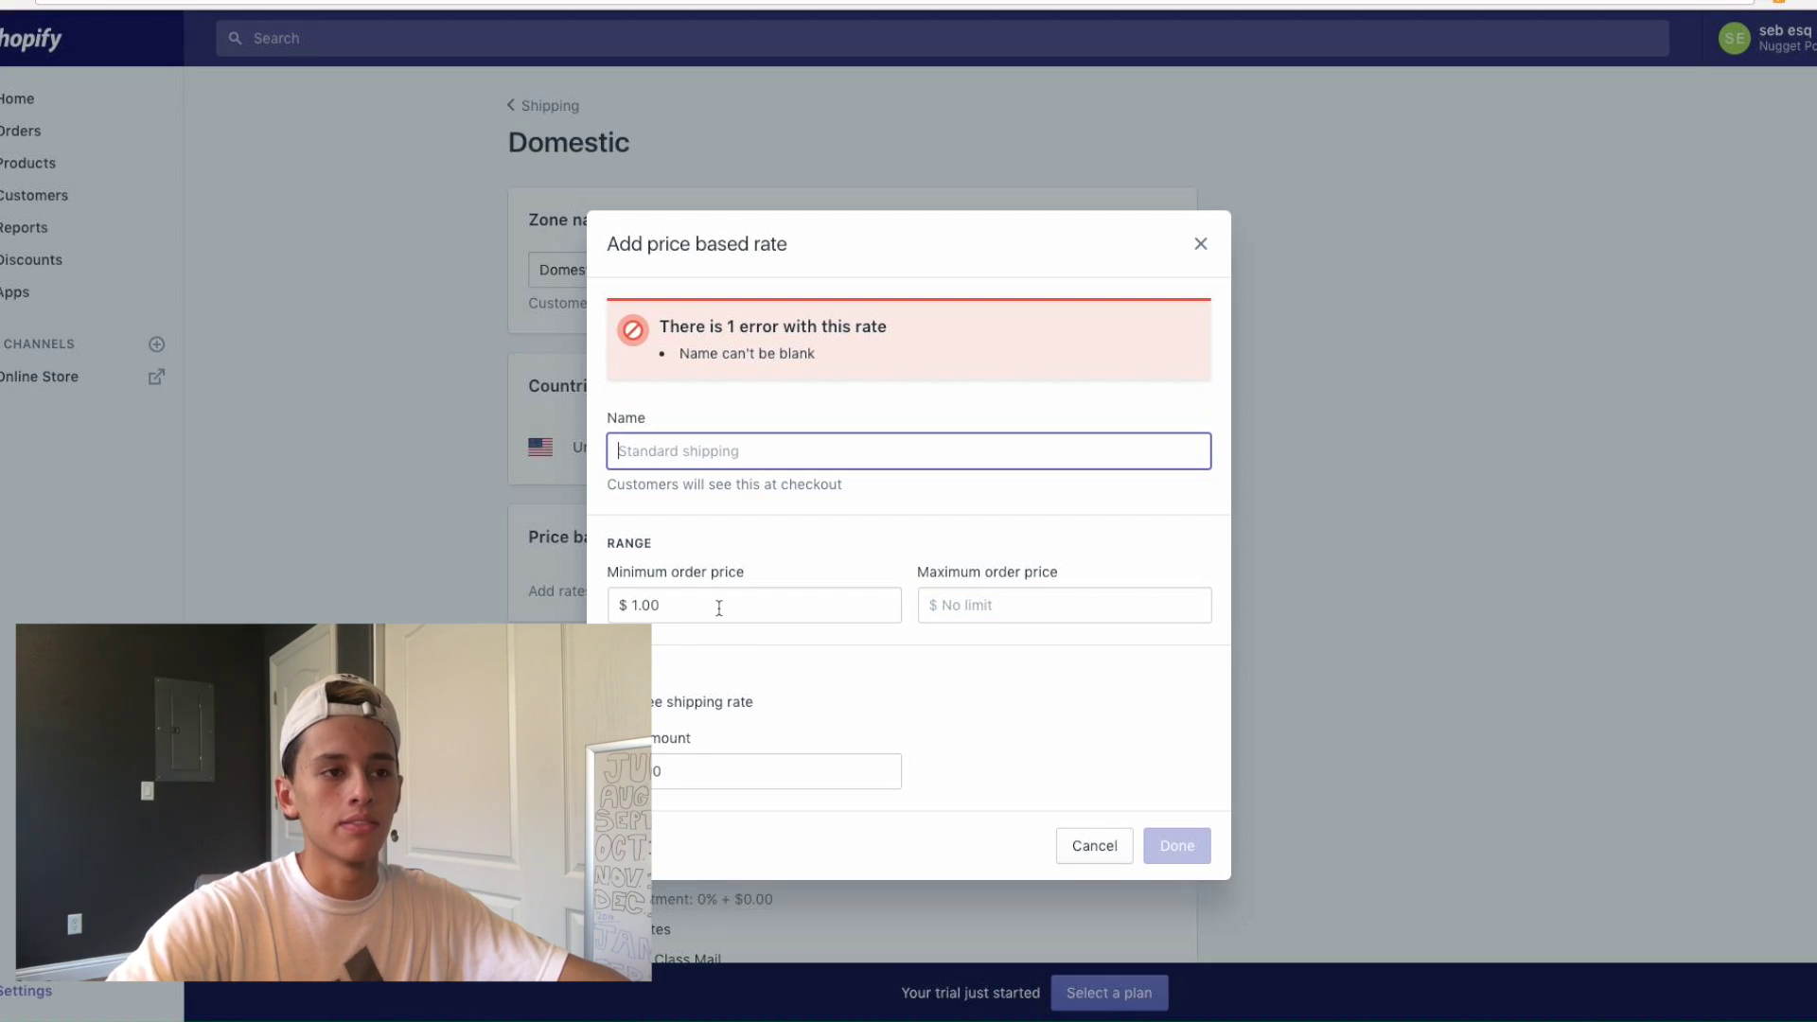
text(s)
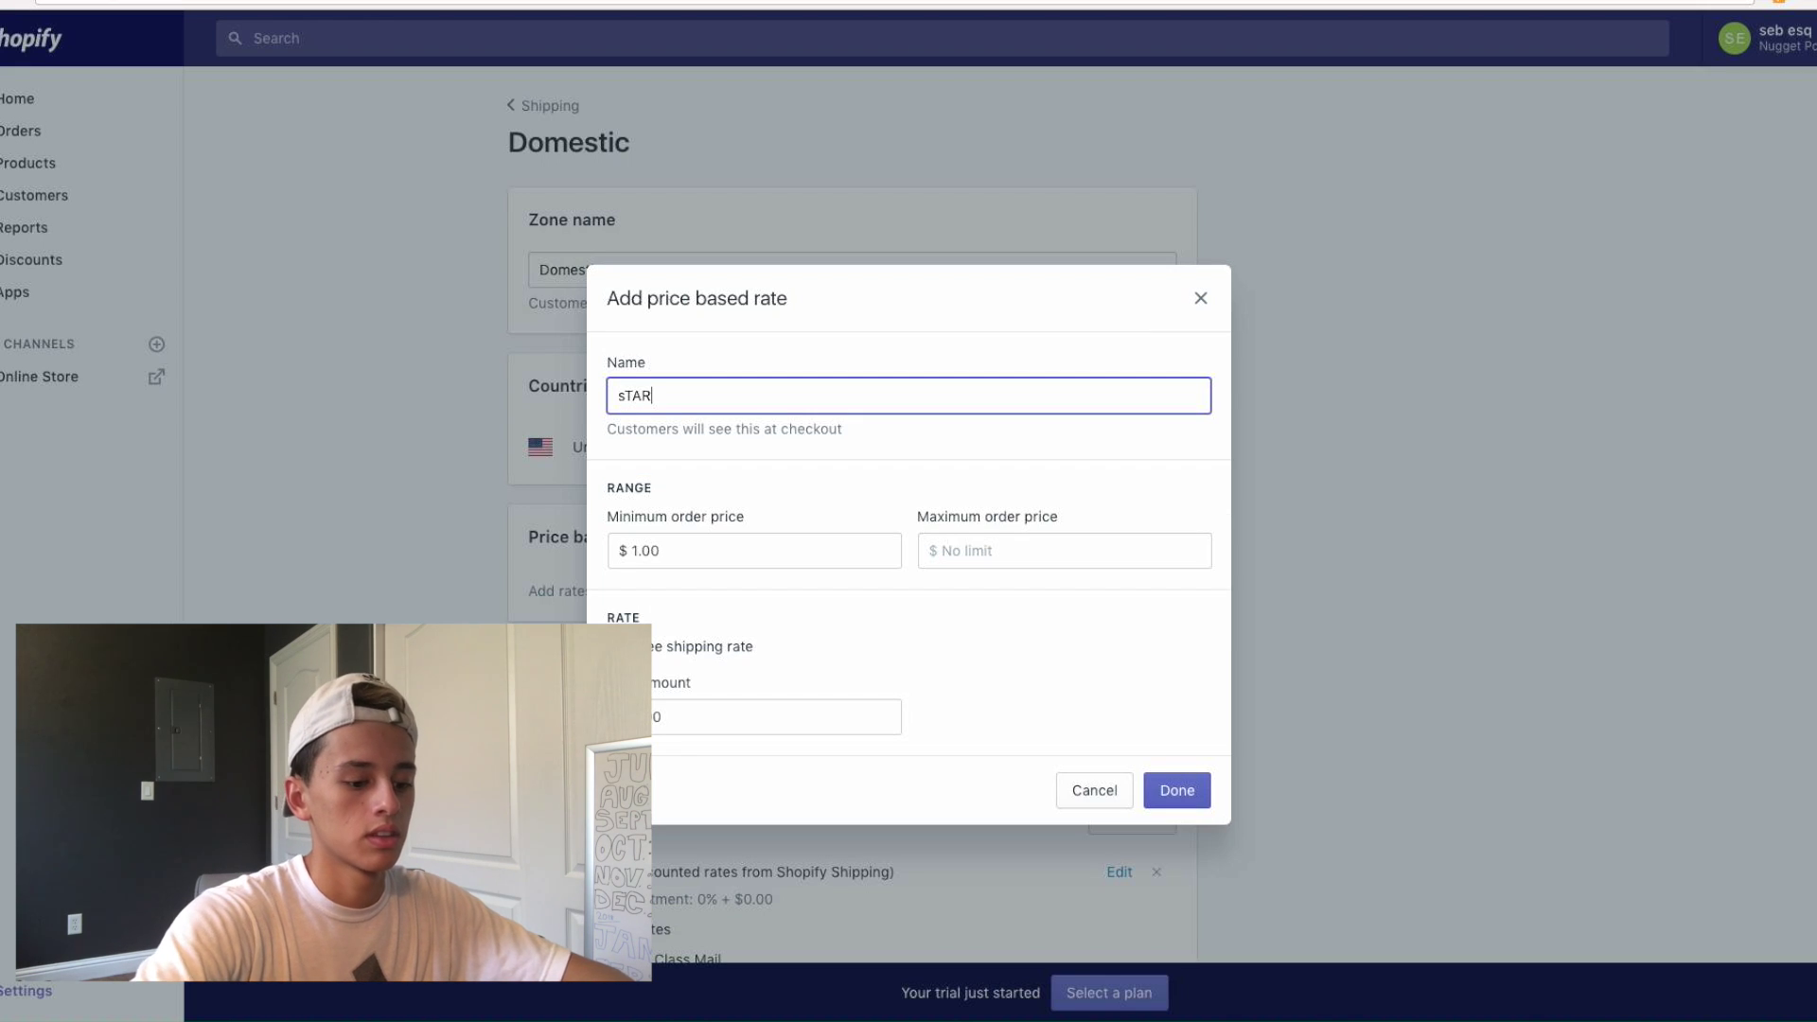
text(TANDARD sHIPPING)
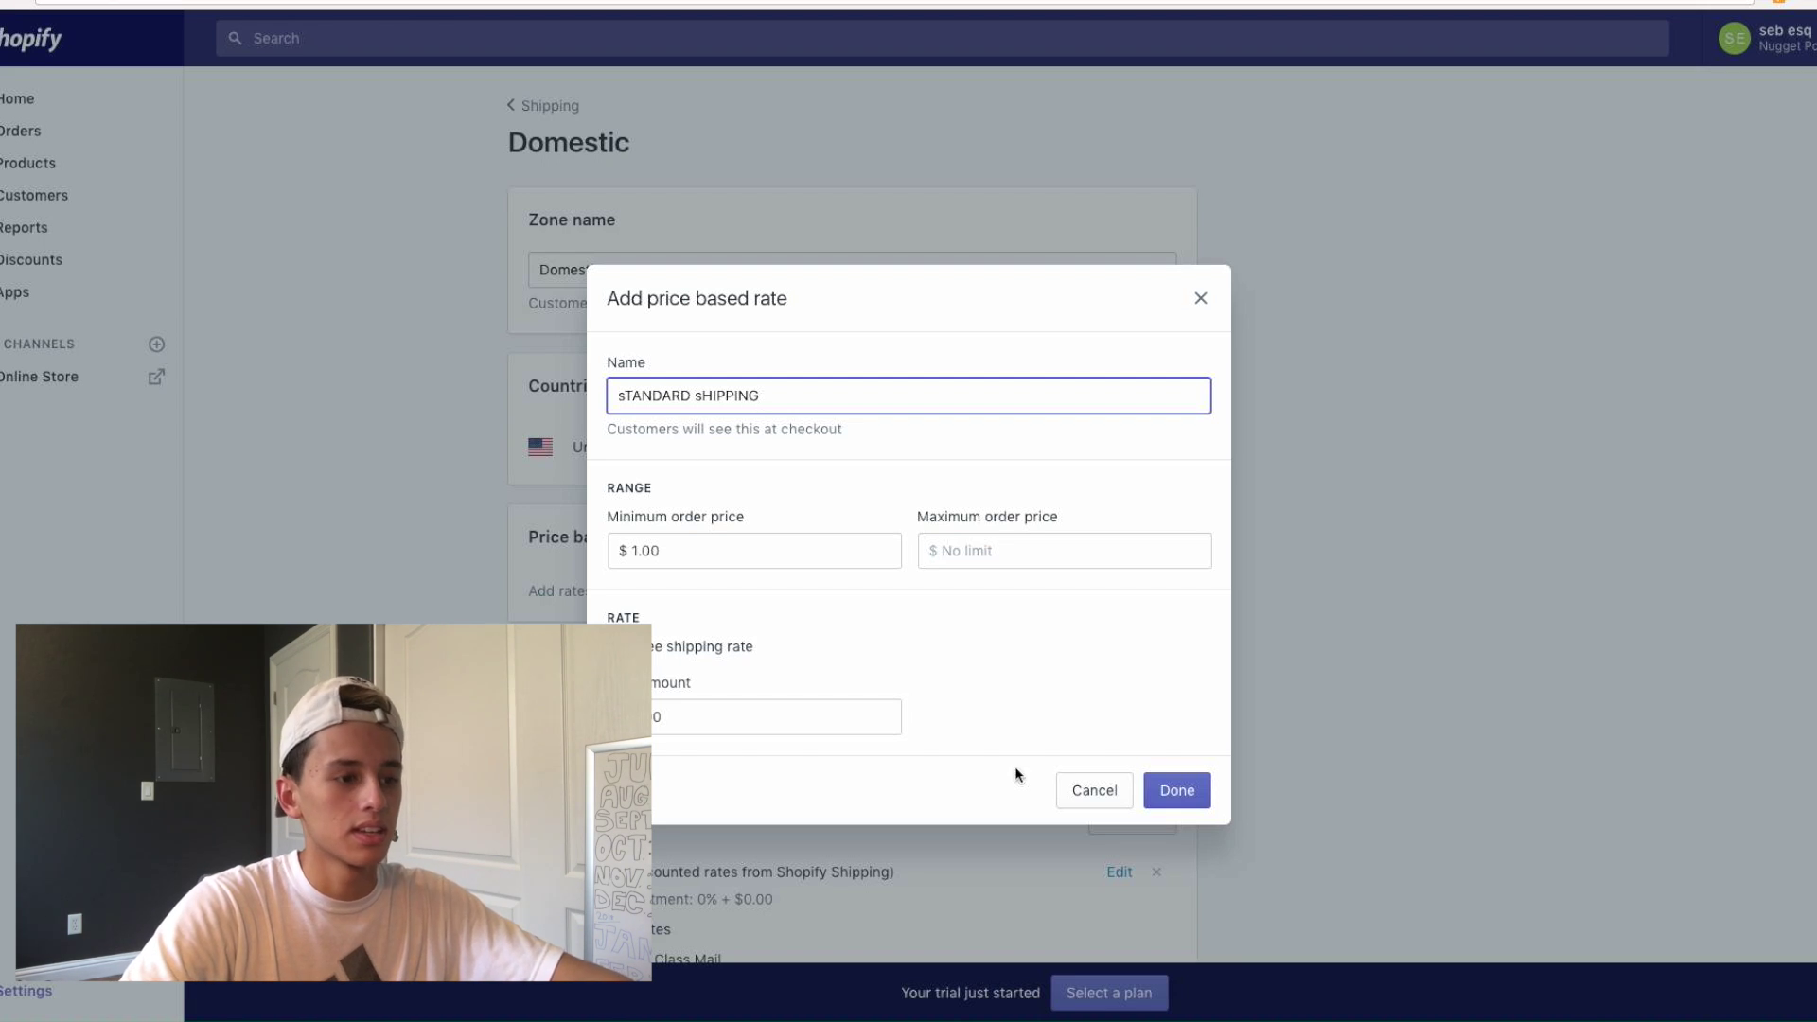
click(710, 647)
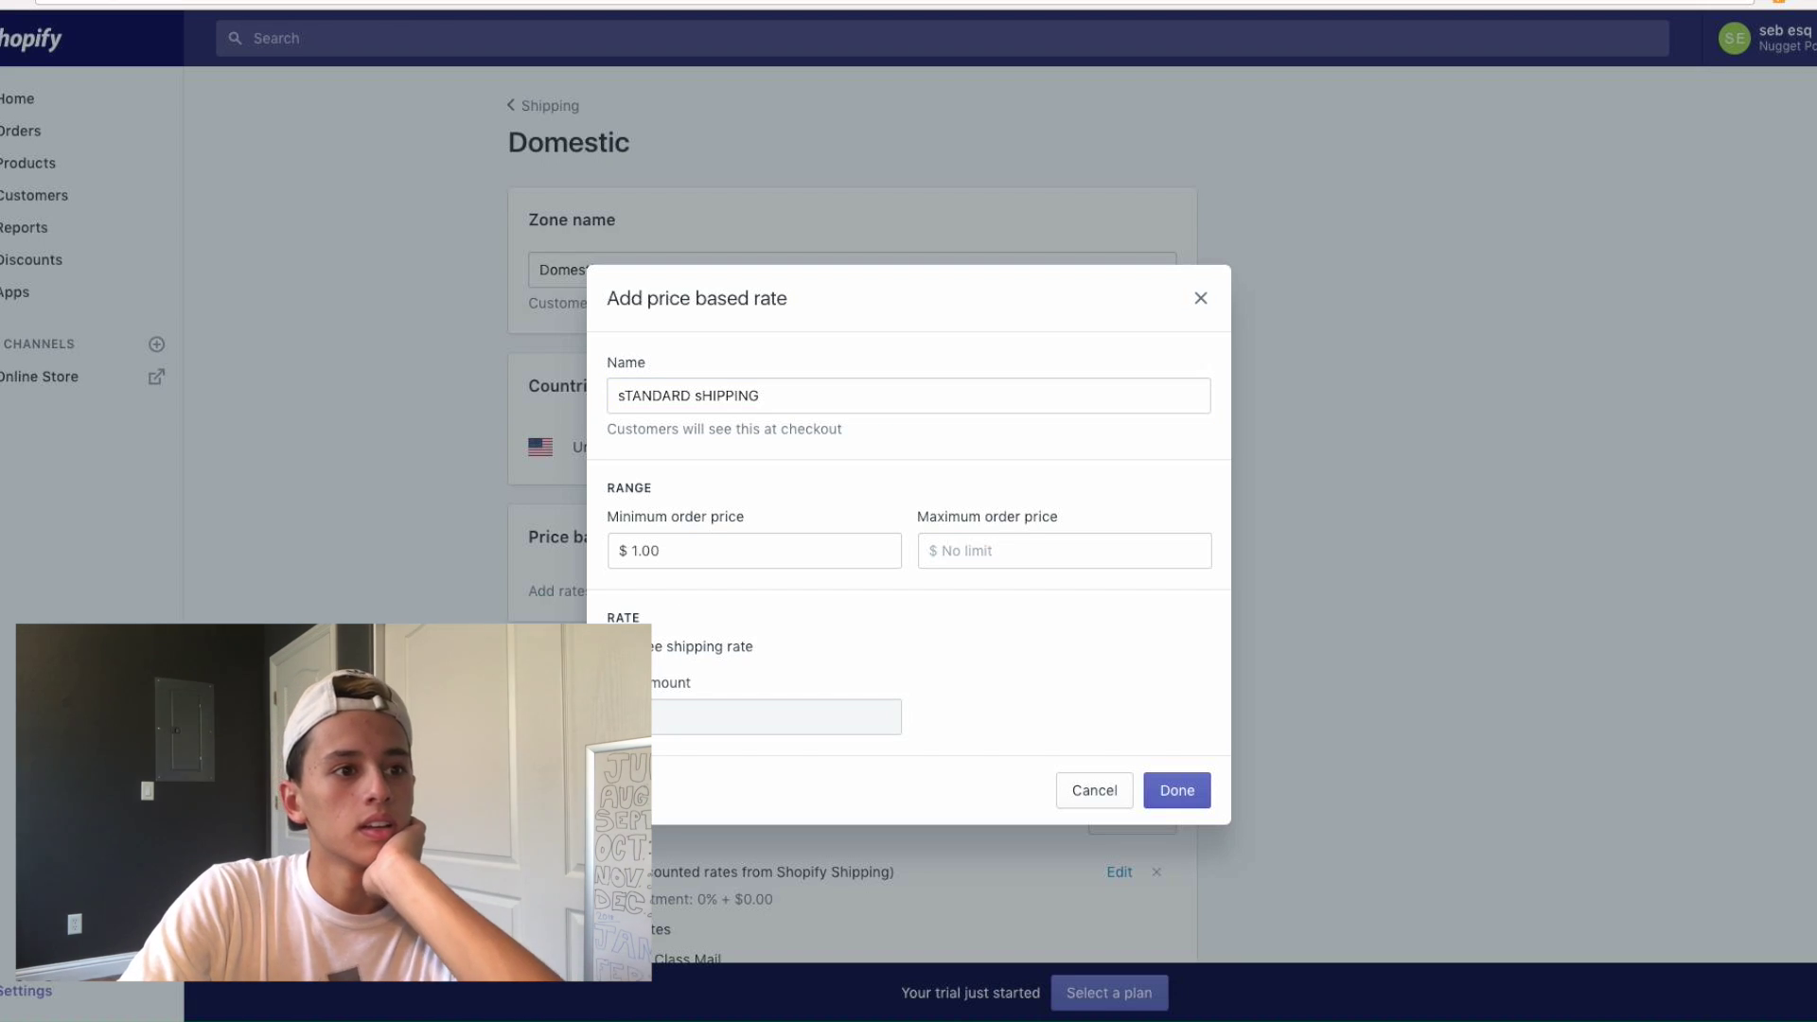
click(1150, 787)
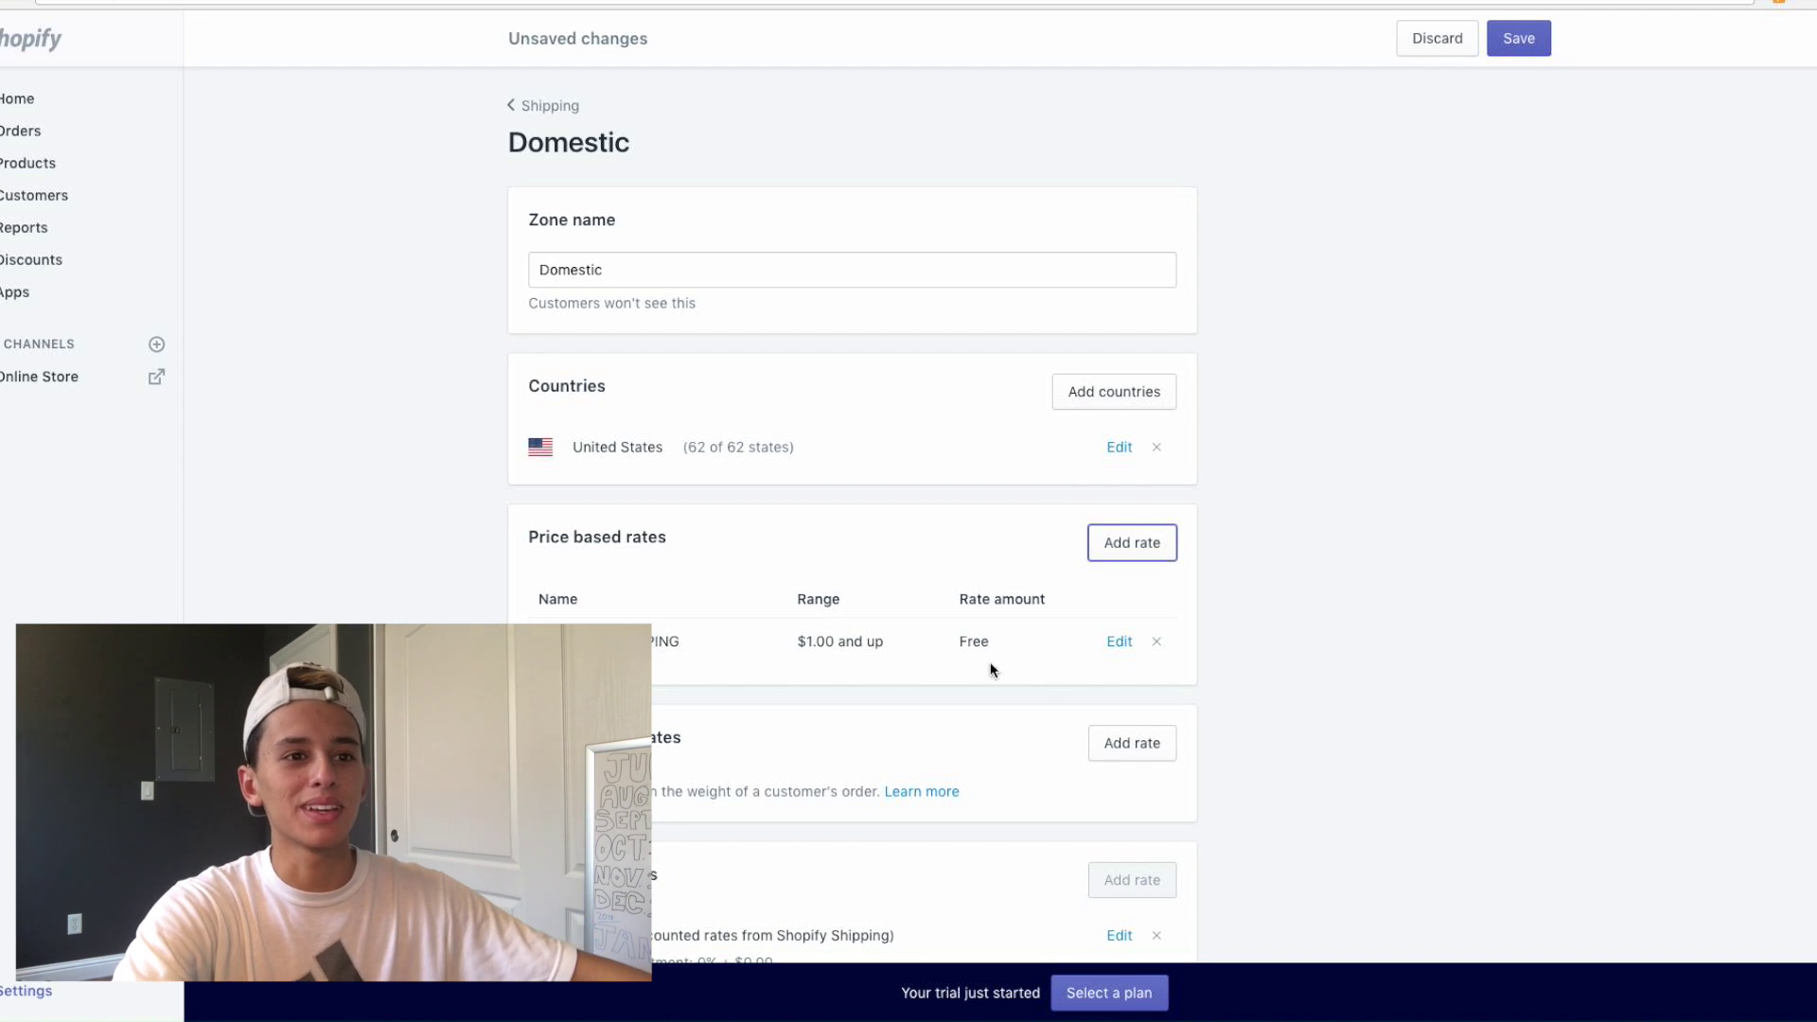
Add a Standard Shipping weight-based rate for 0.5–1.5 lb at $11.95
scroll(1069, 596, down, 2)
click(1156, 606)
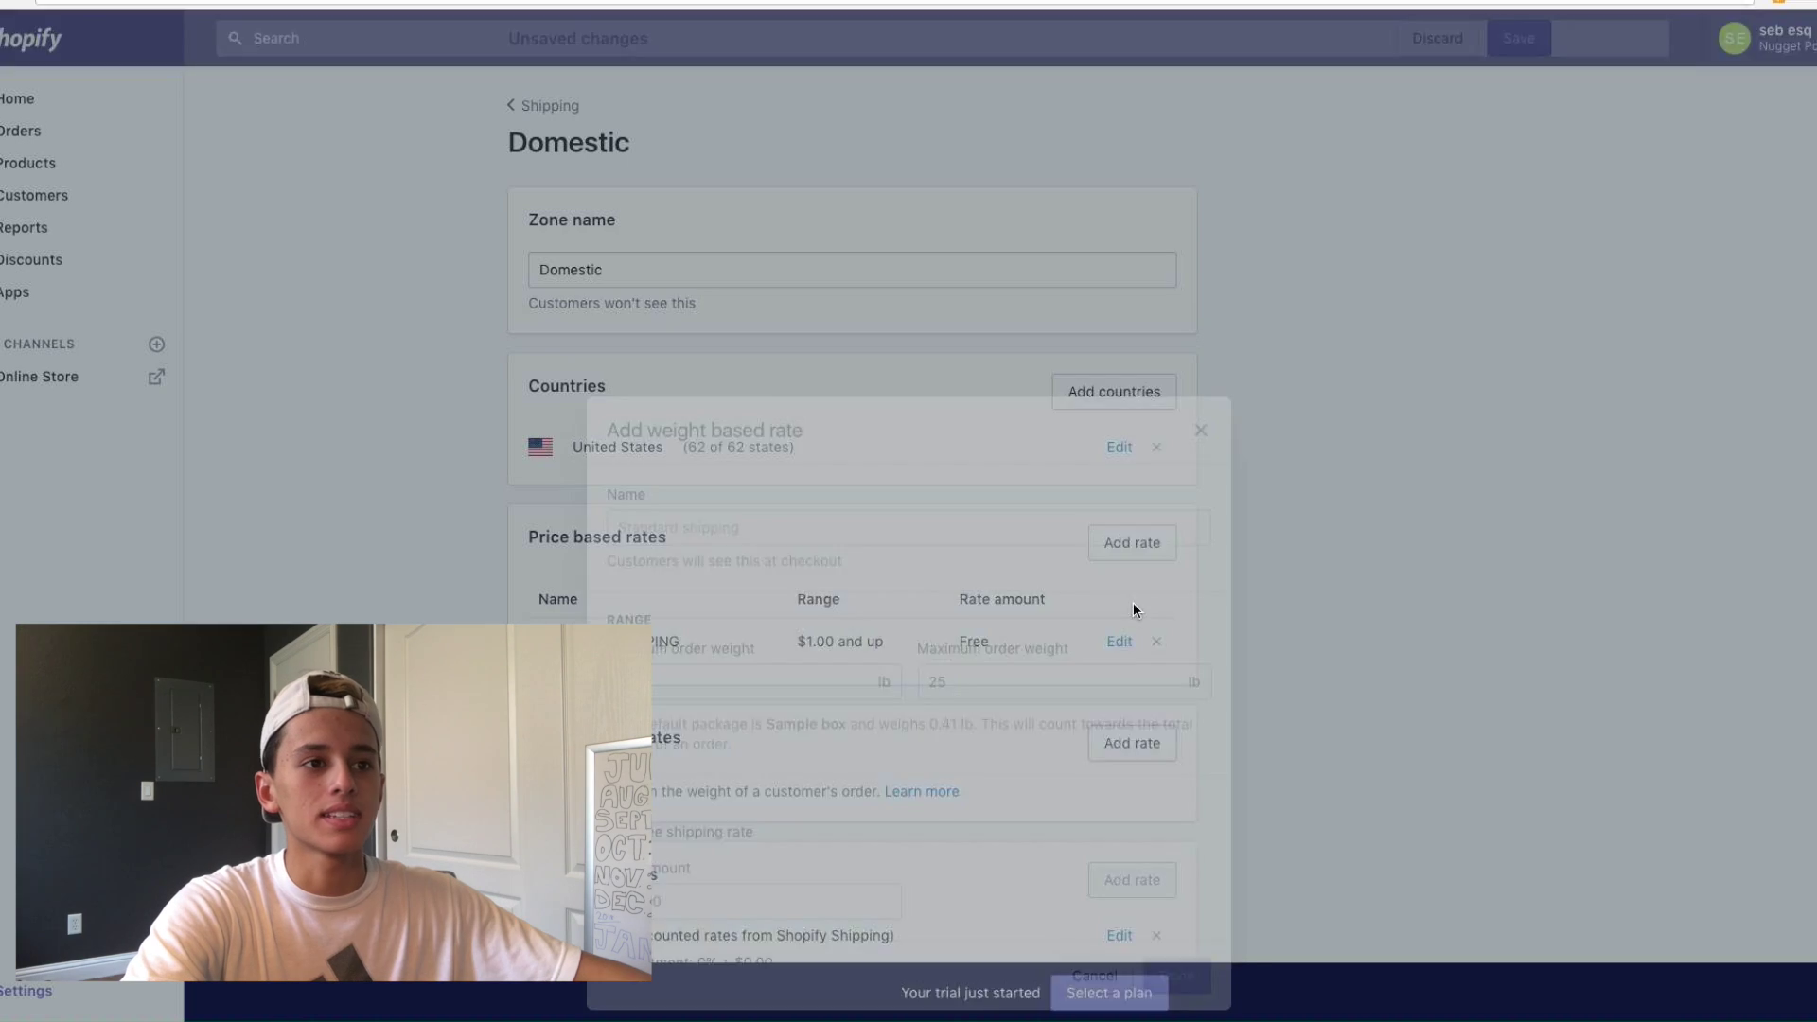
click(705, 367)
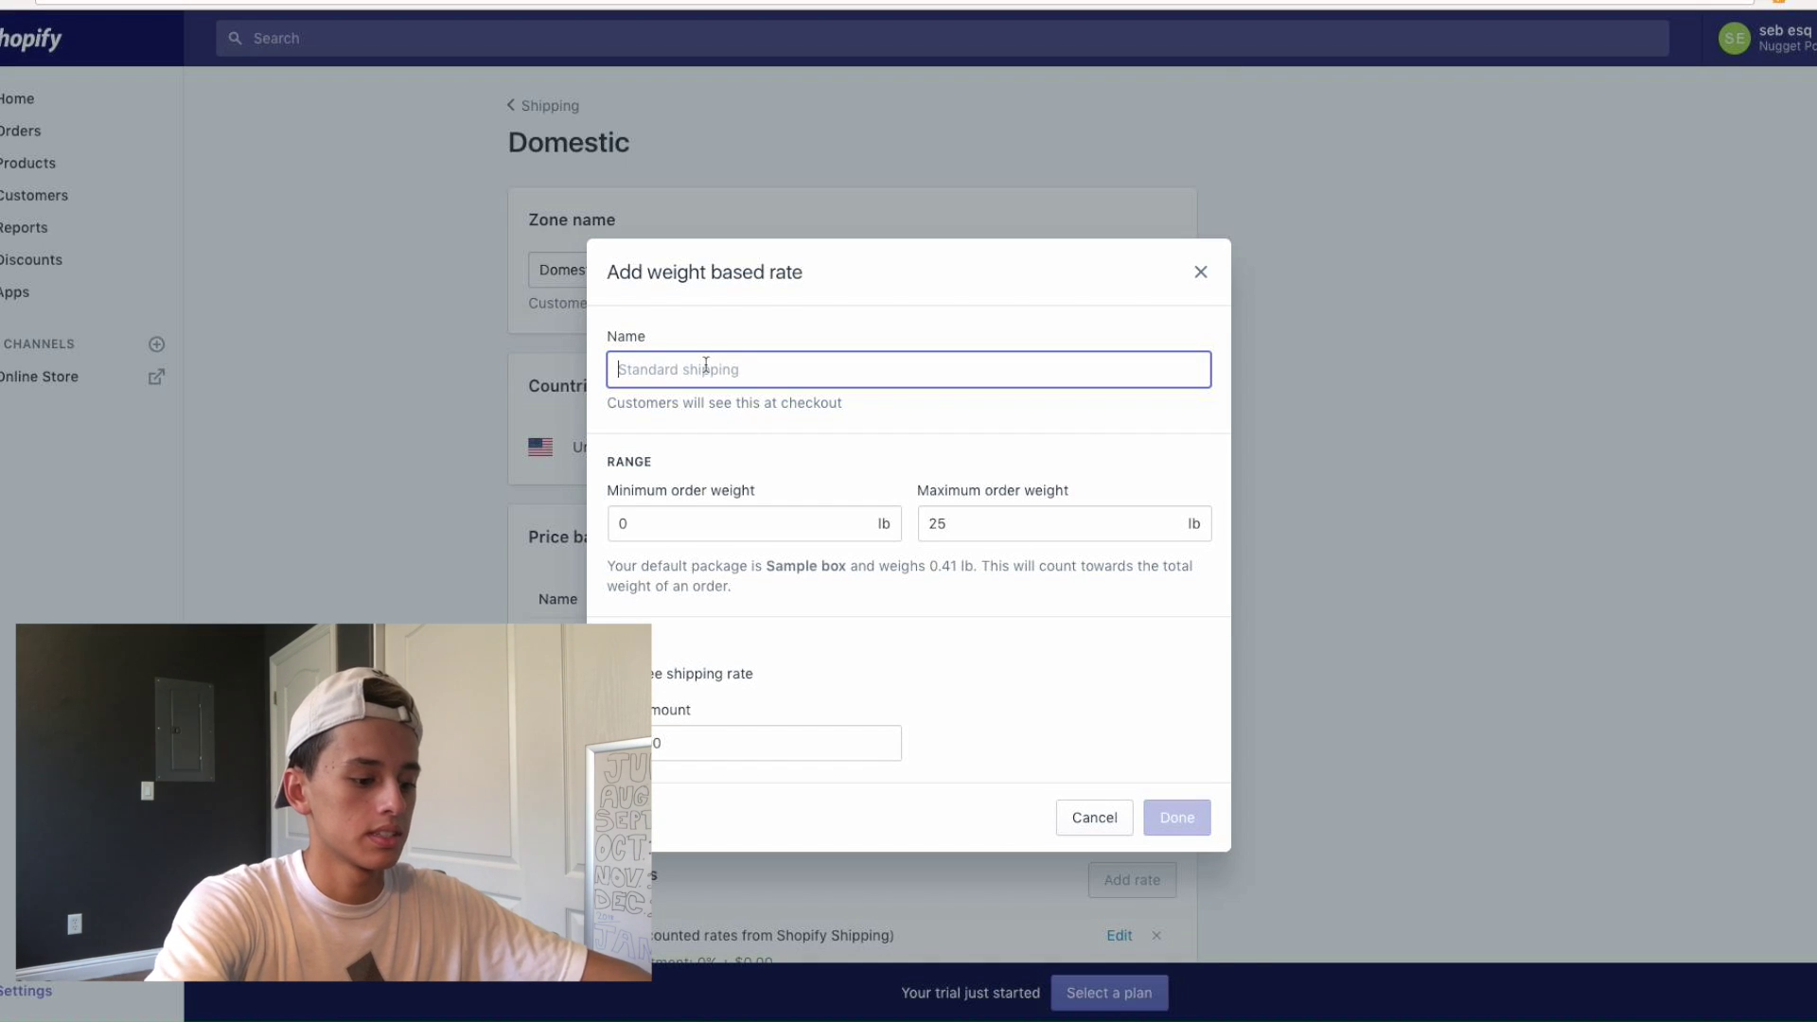
text(Standard Shipping)
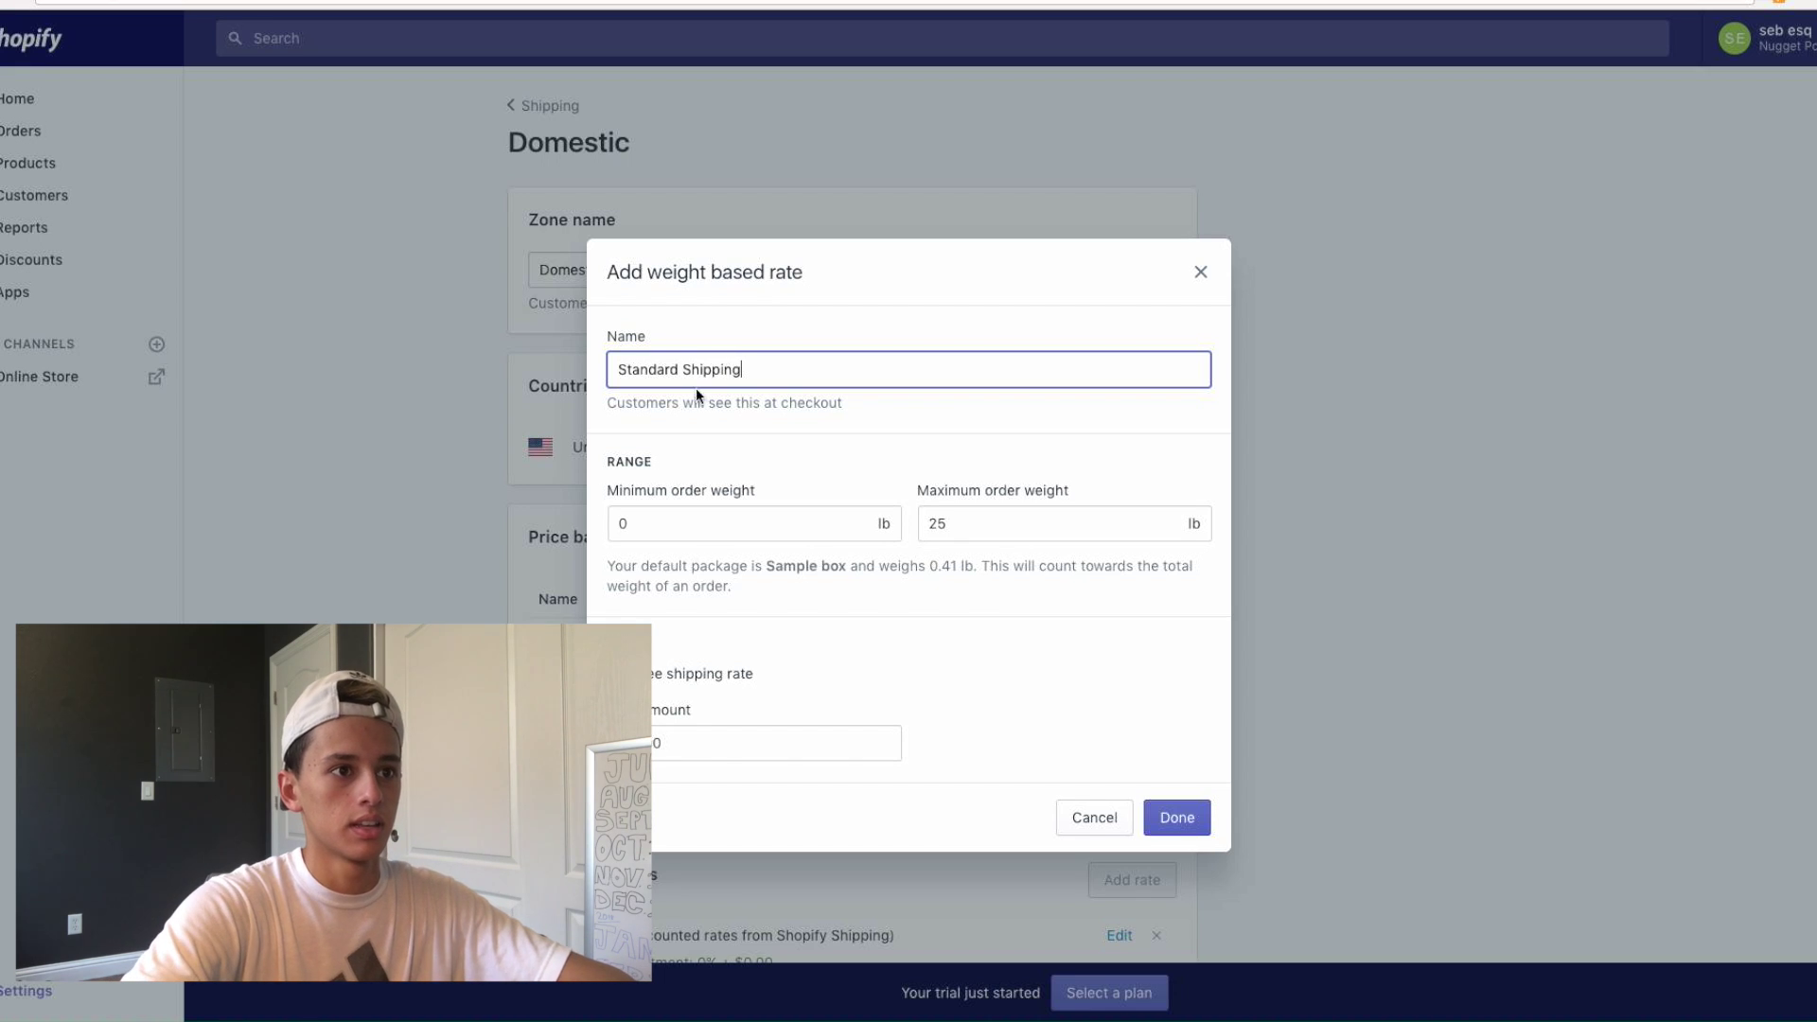
key(Tab)
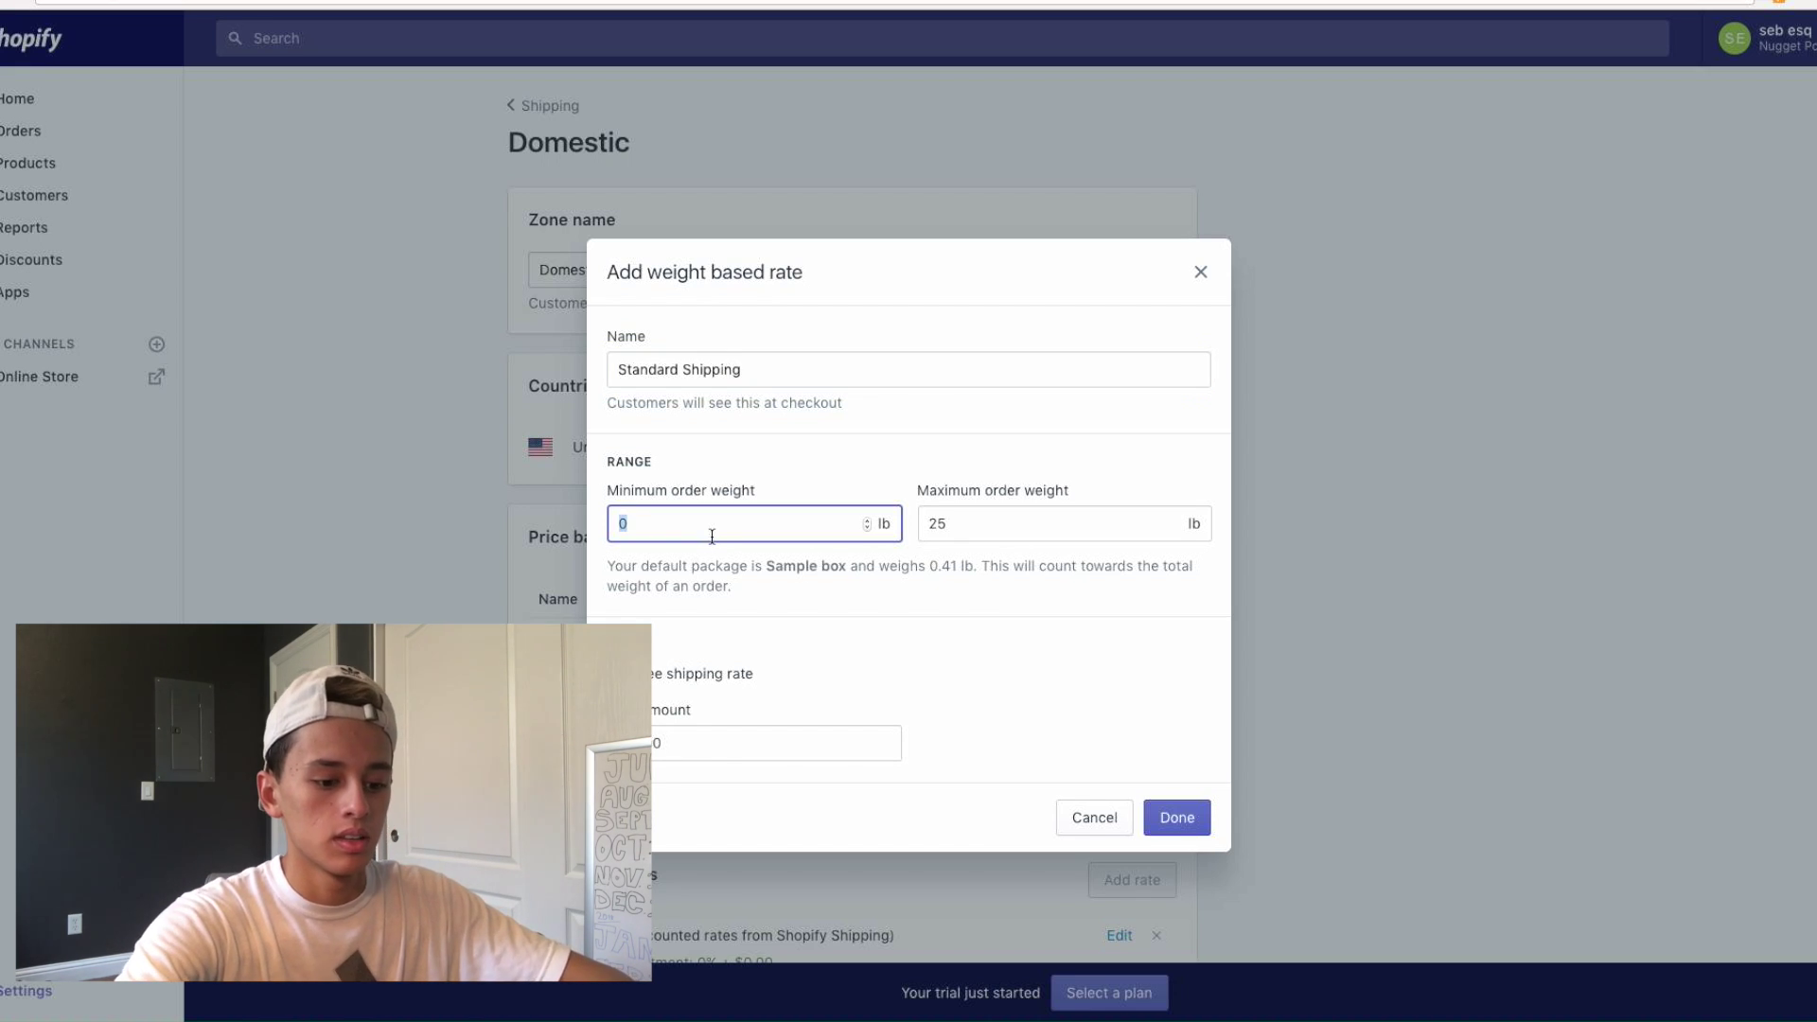
click(989, 532)
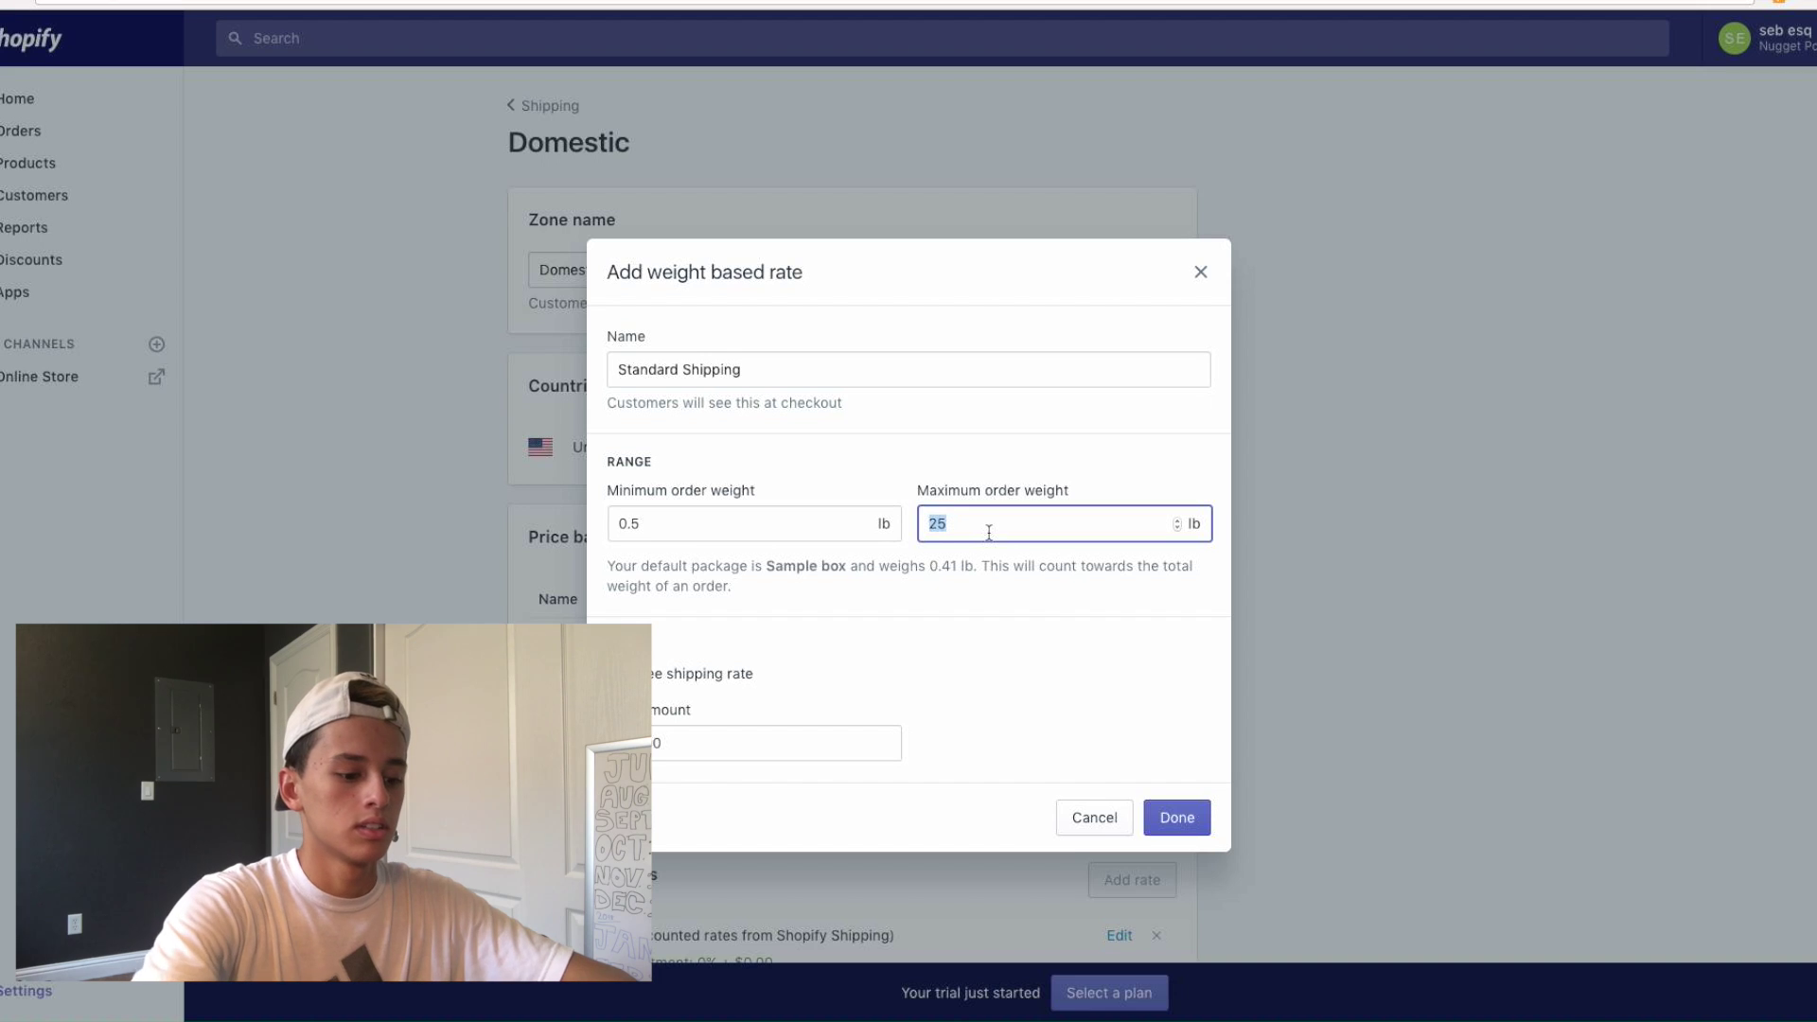
click(768, 743)
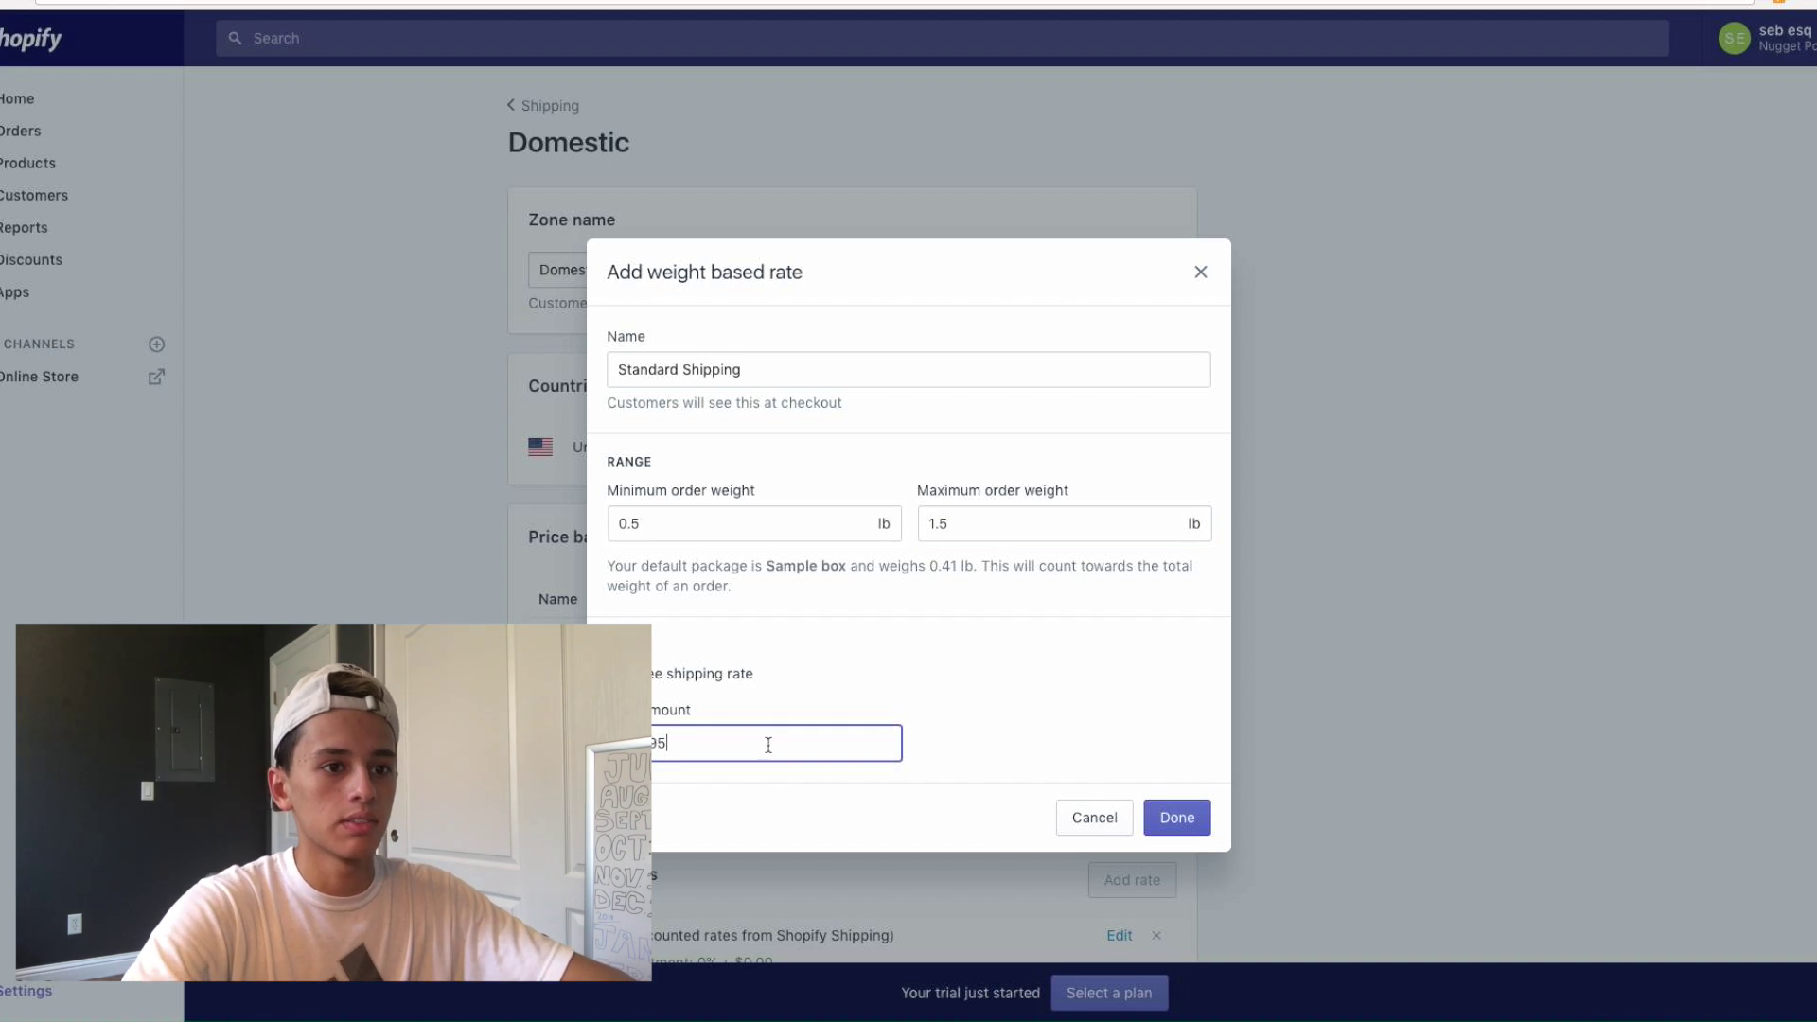
click(1177, 817)
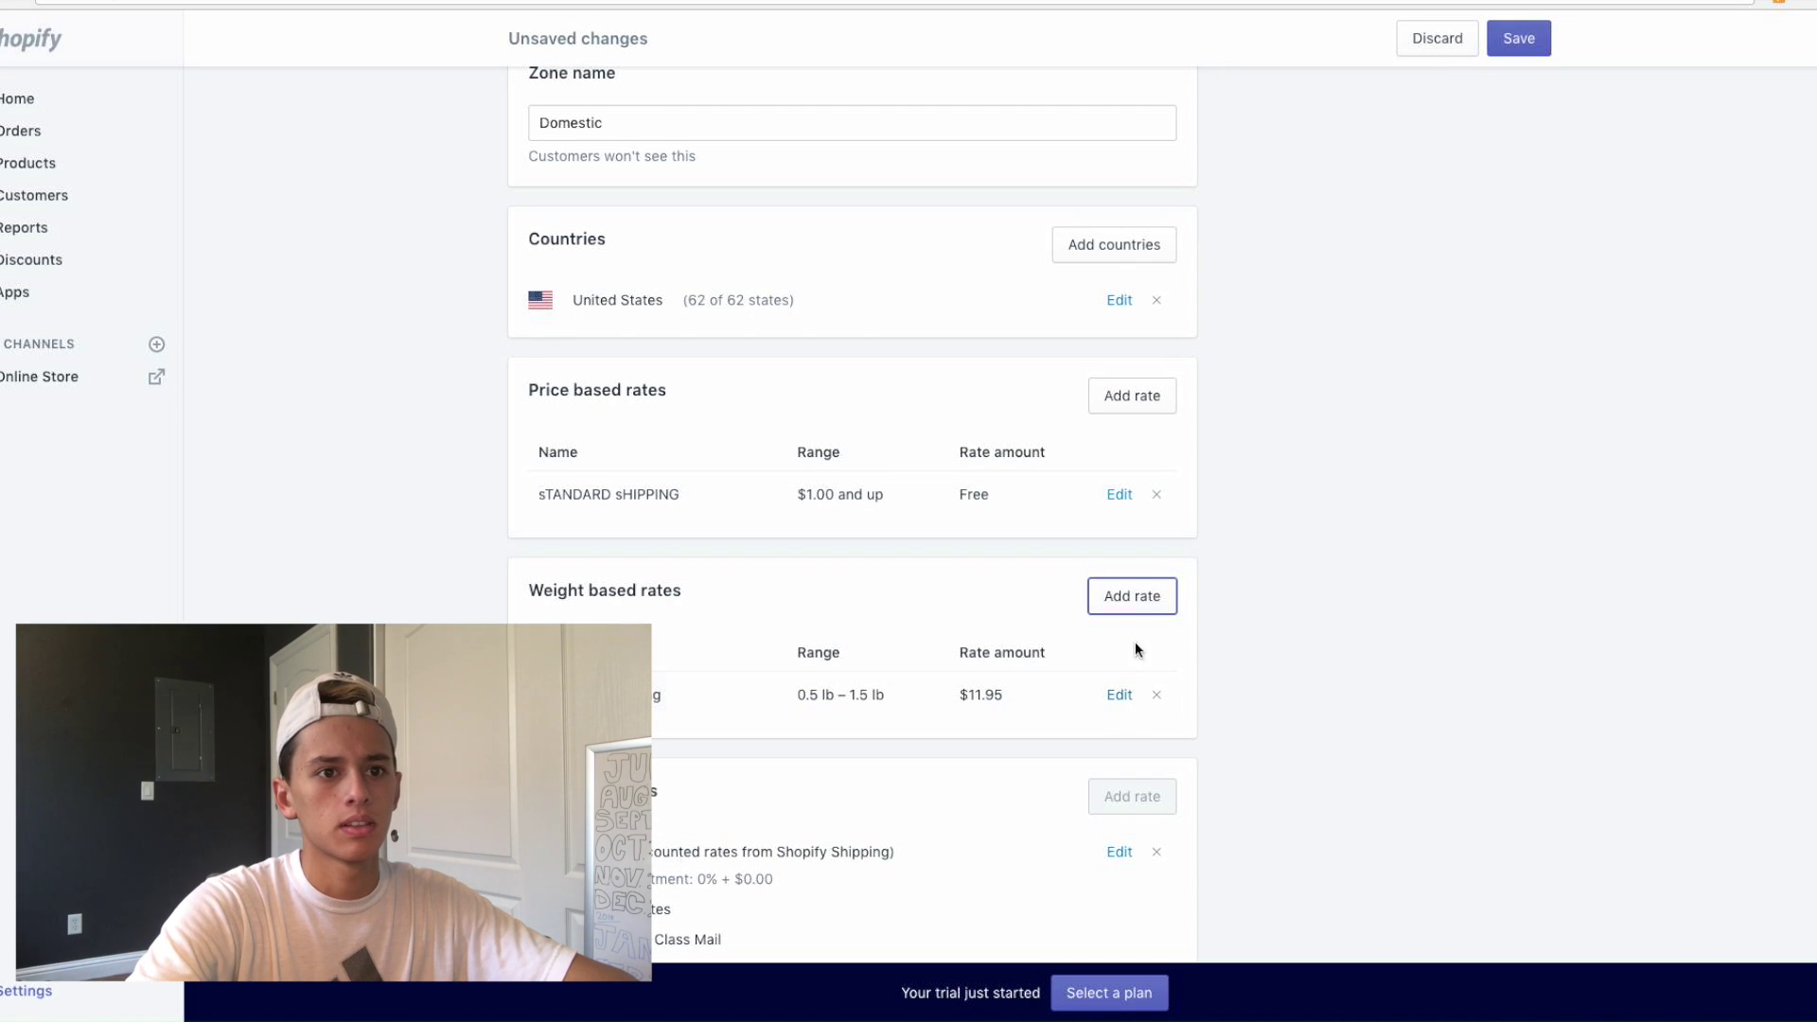
Add a Standard Shipping weight-based rate for 2–2.5 lb costing $22.95
click(1129, 607)
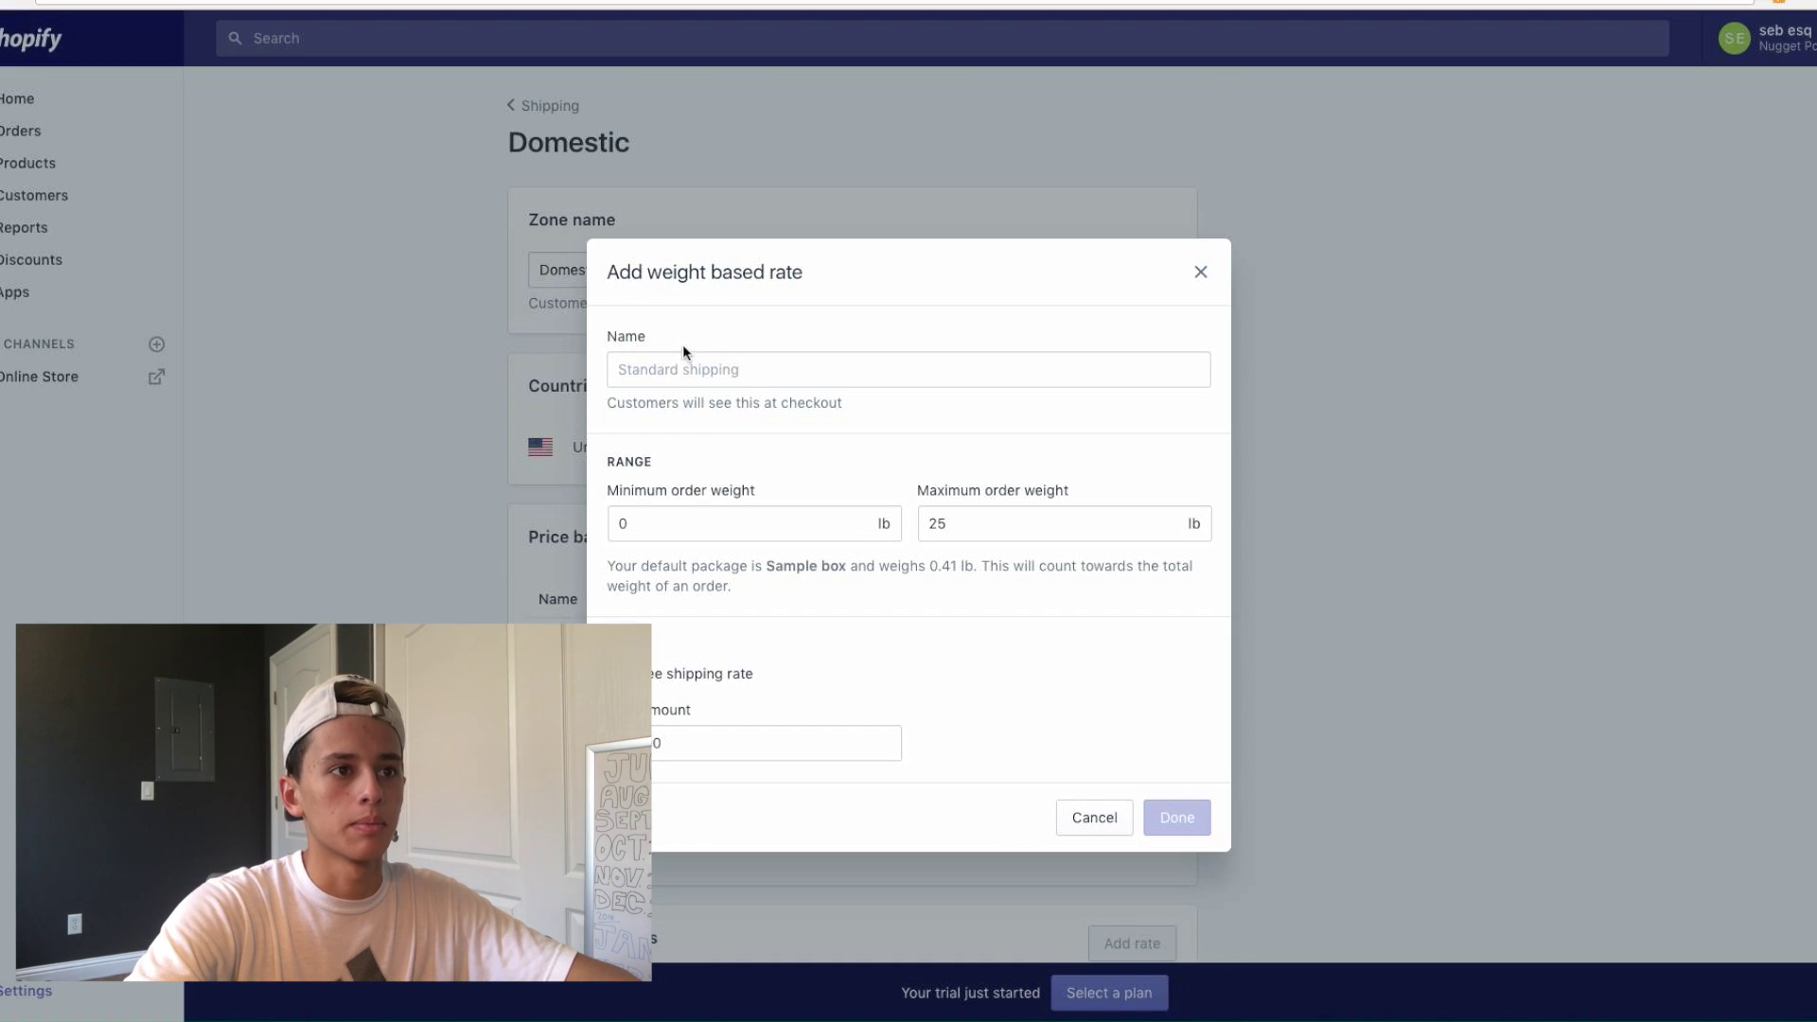
click(681, 365)
text(Standard Shipping)
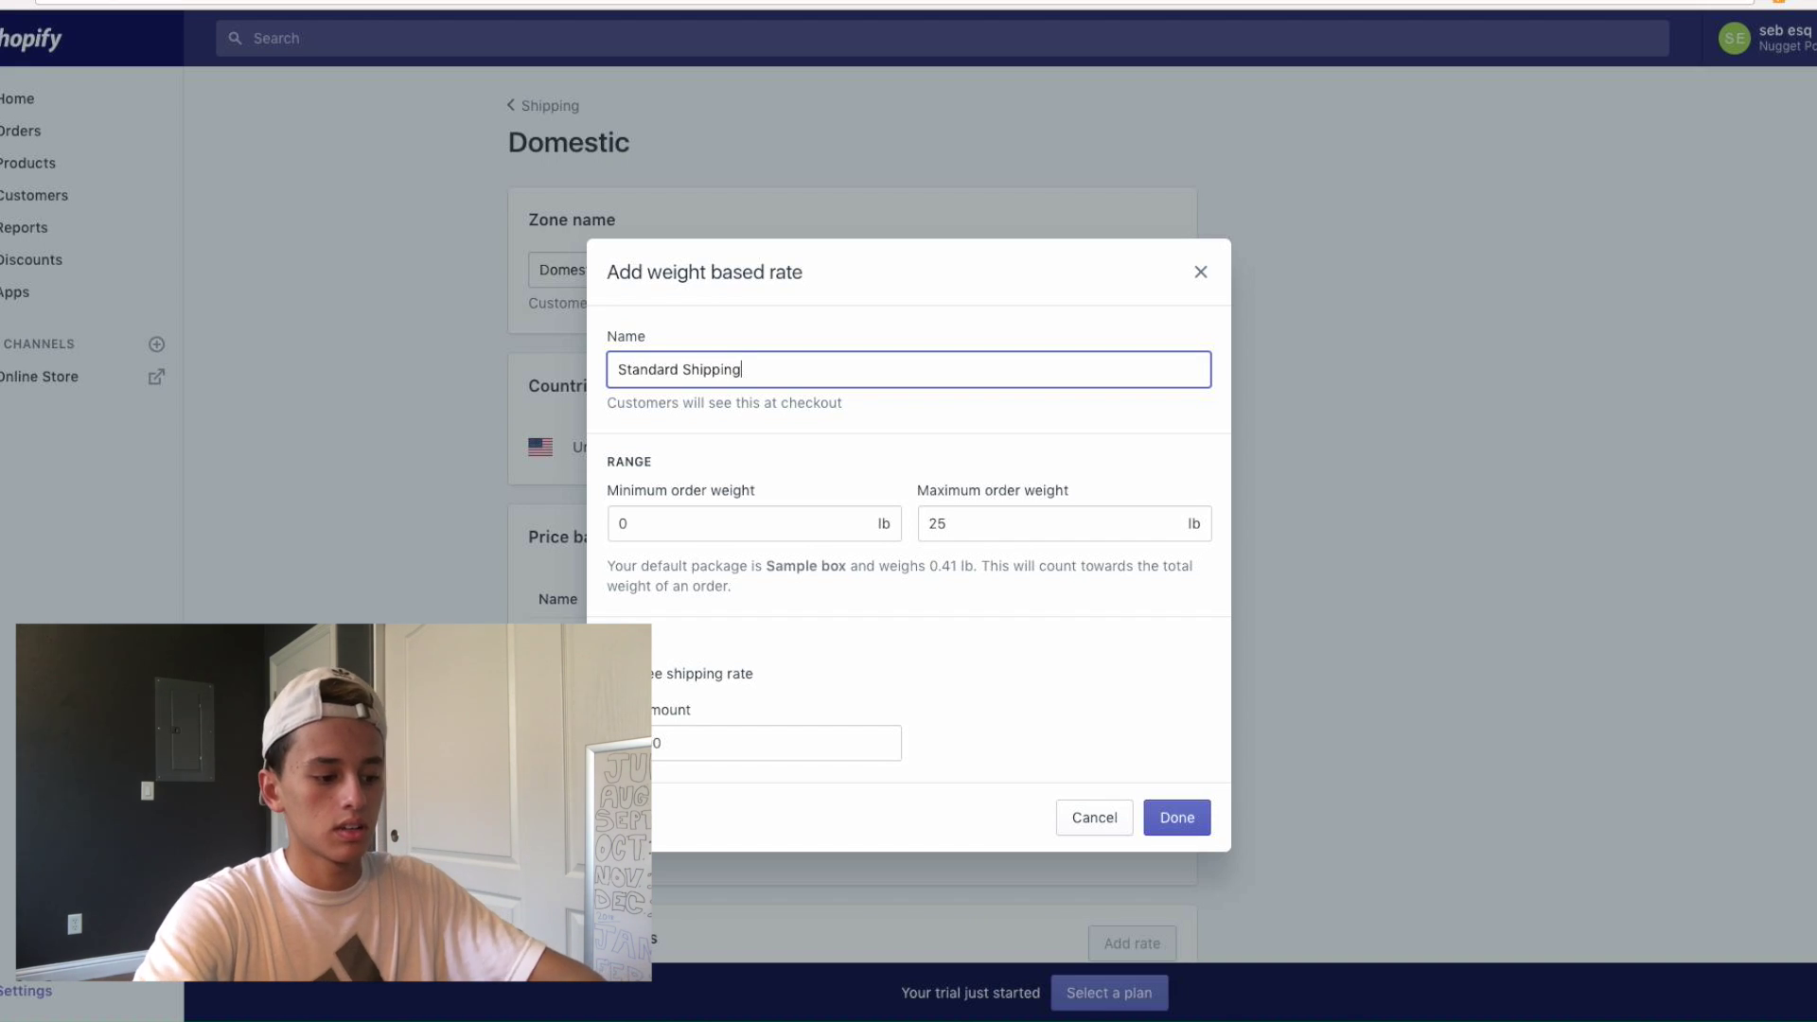
key(super+a)
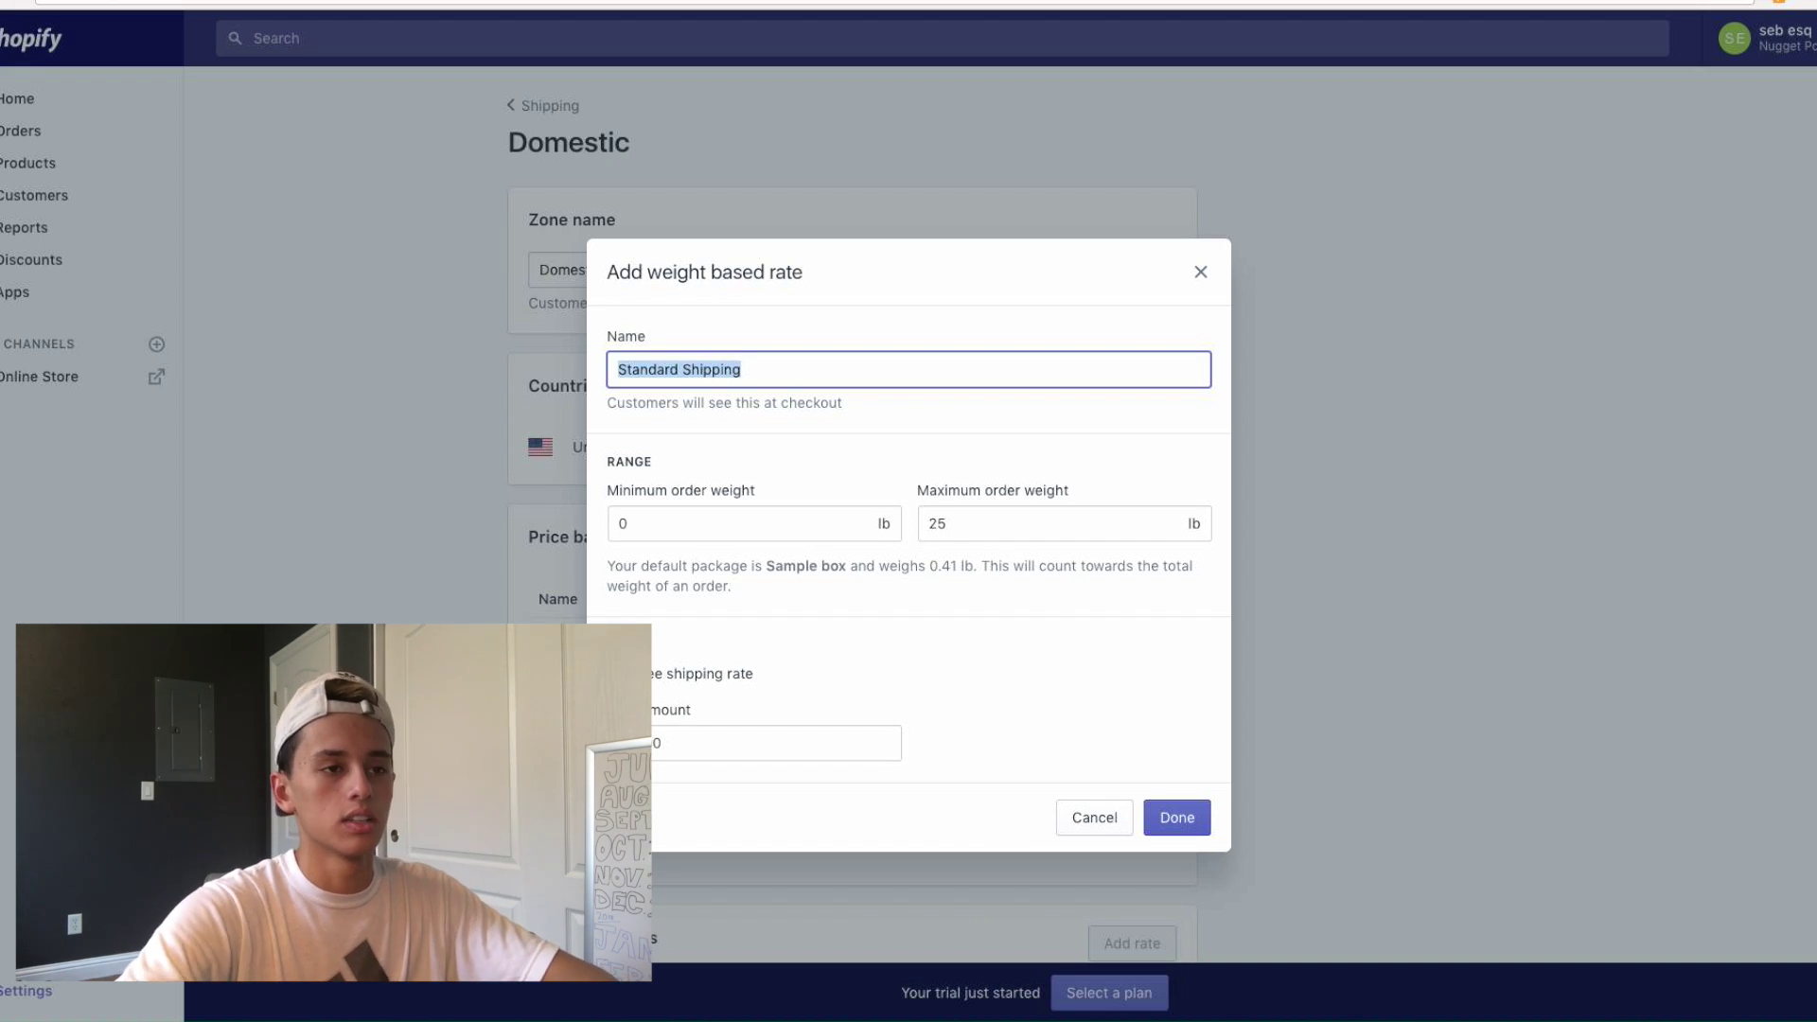
click(692, 515)
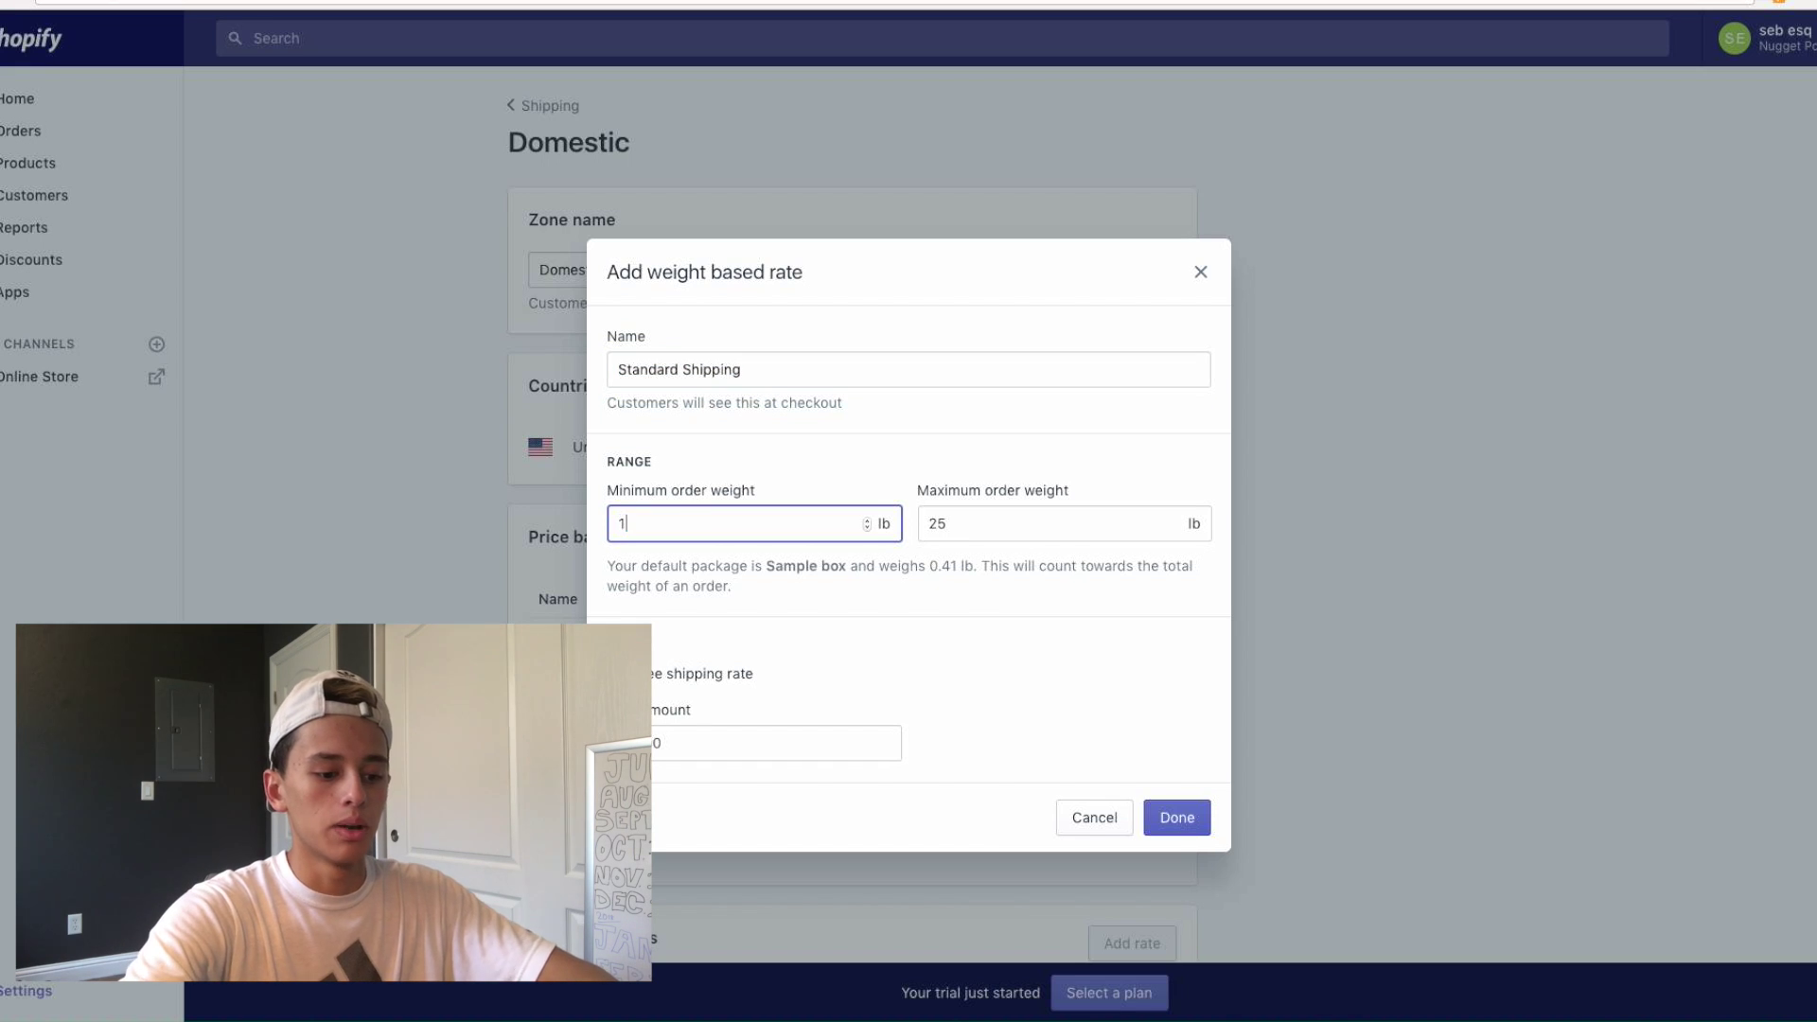
click(961, 519)
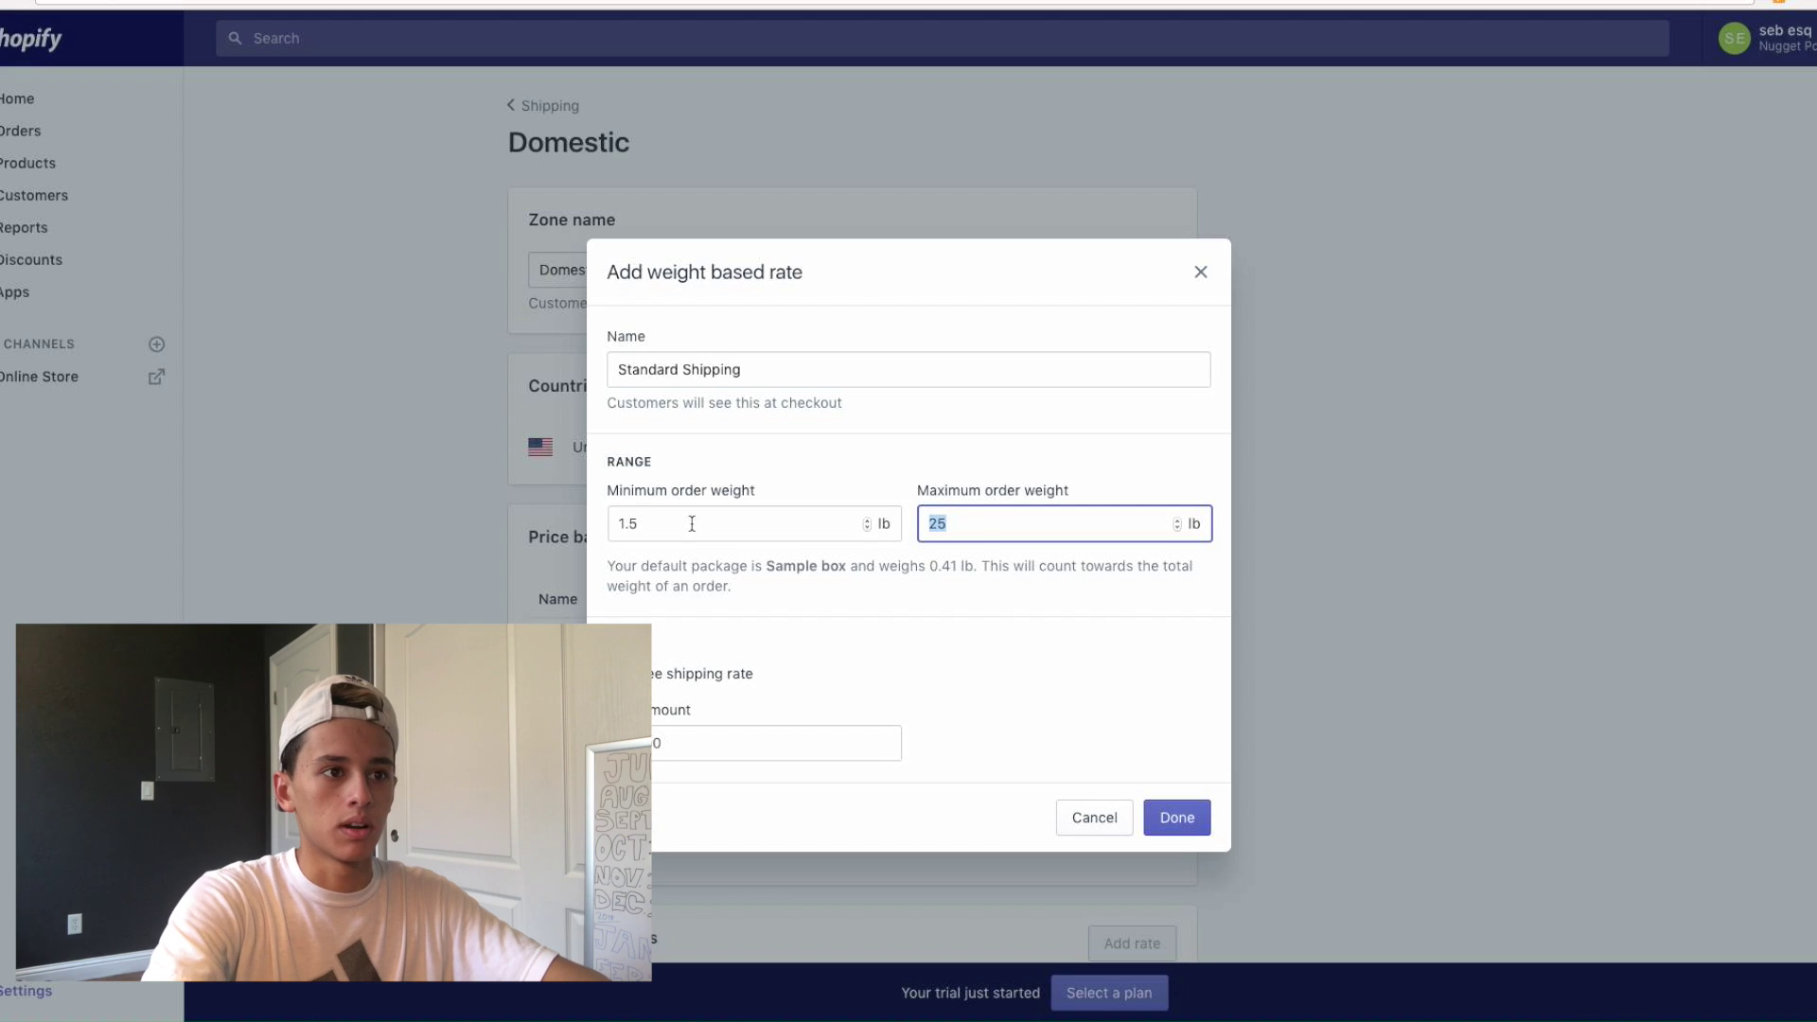
click(631, 520)
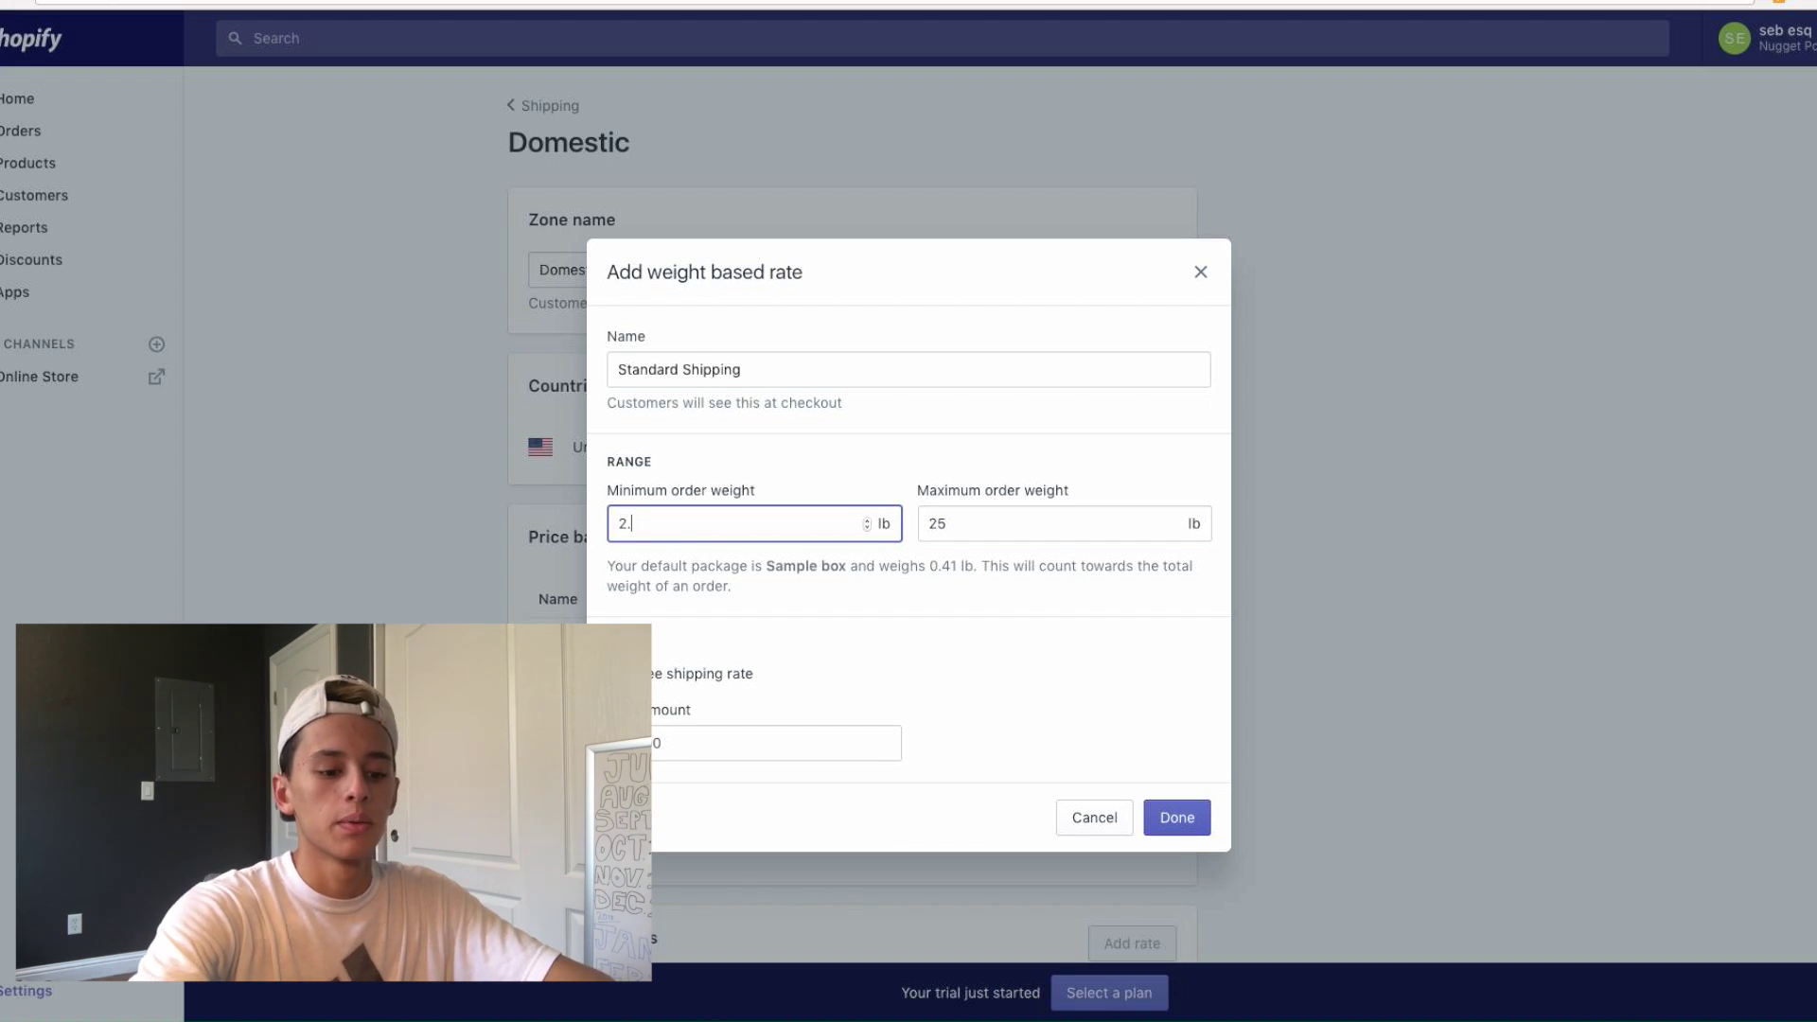
text(2.0)
click(985, 522)
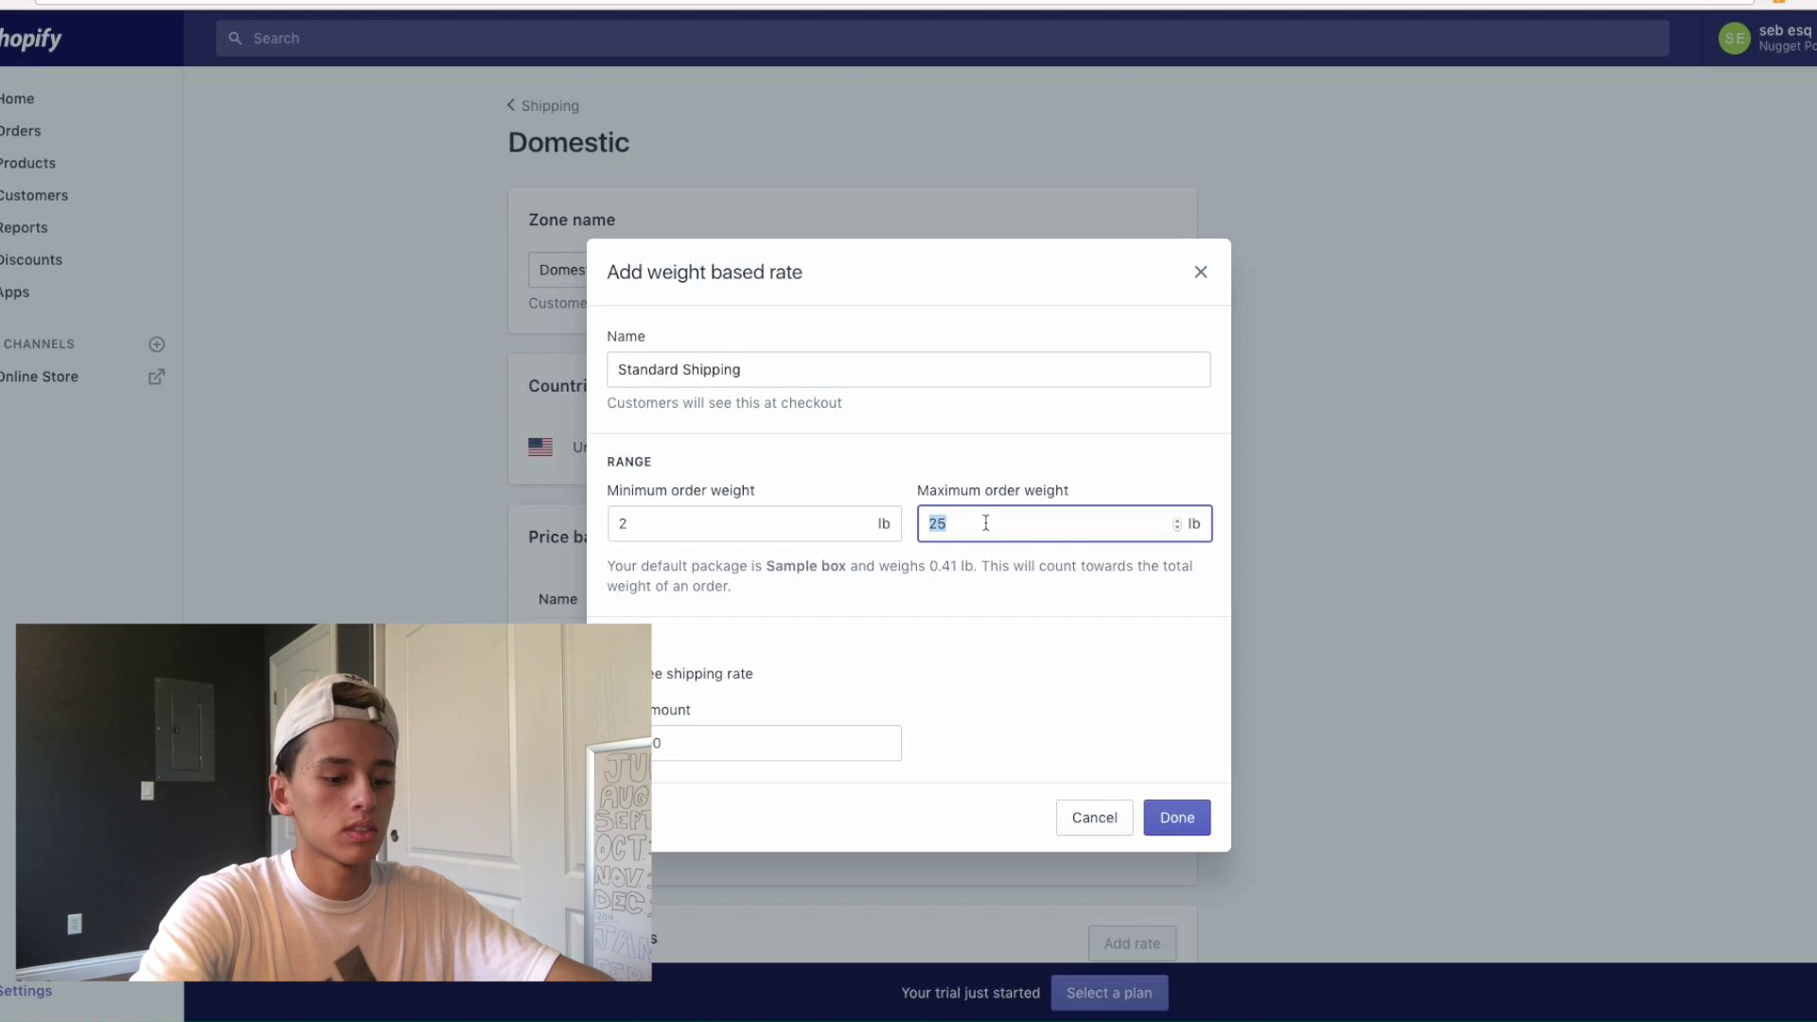
click(802, 733)
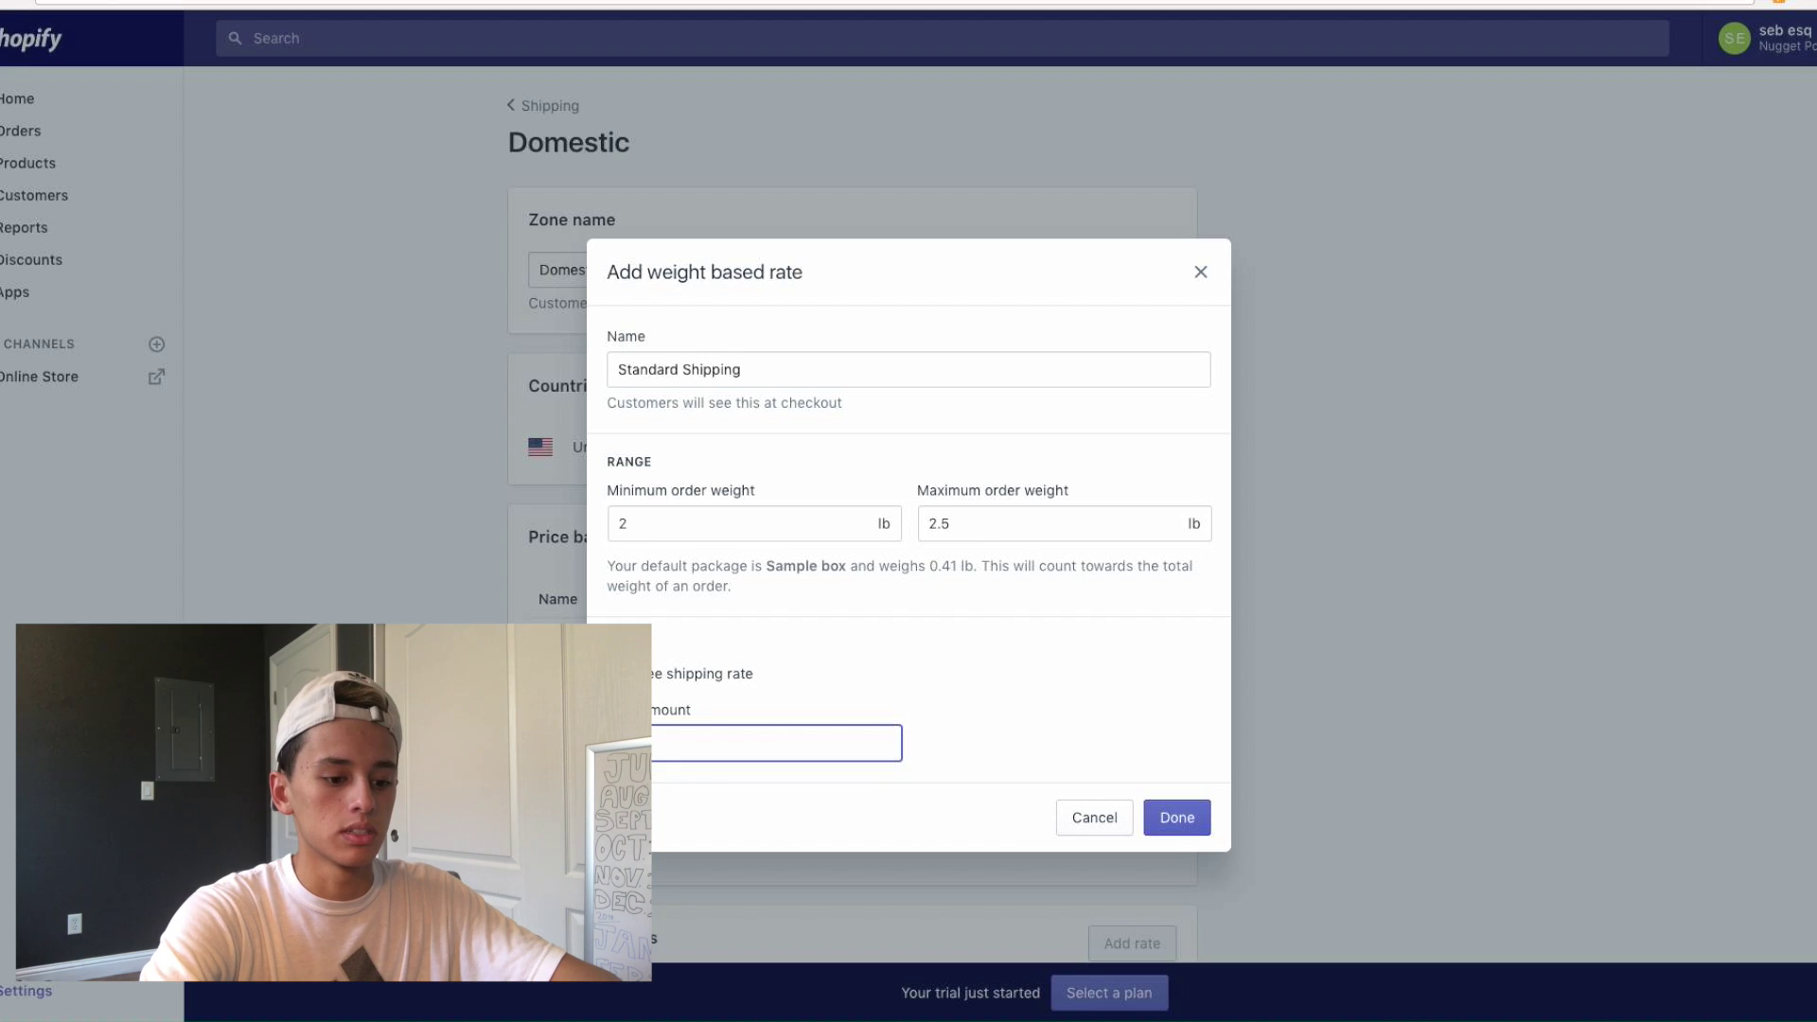
click(1176, 820)
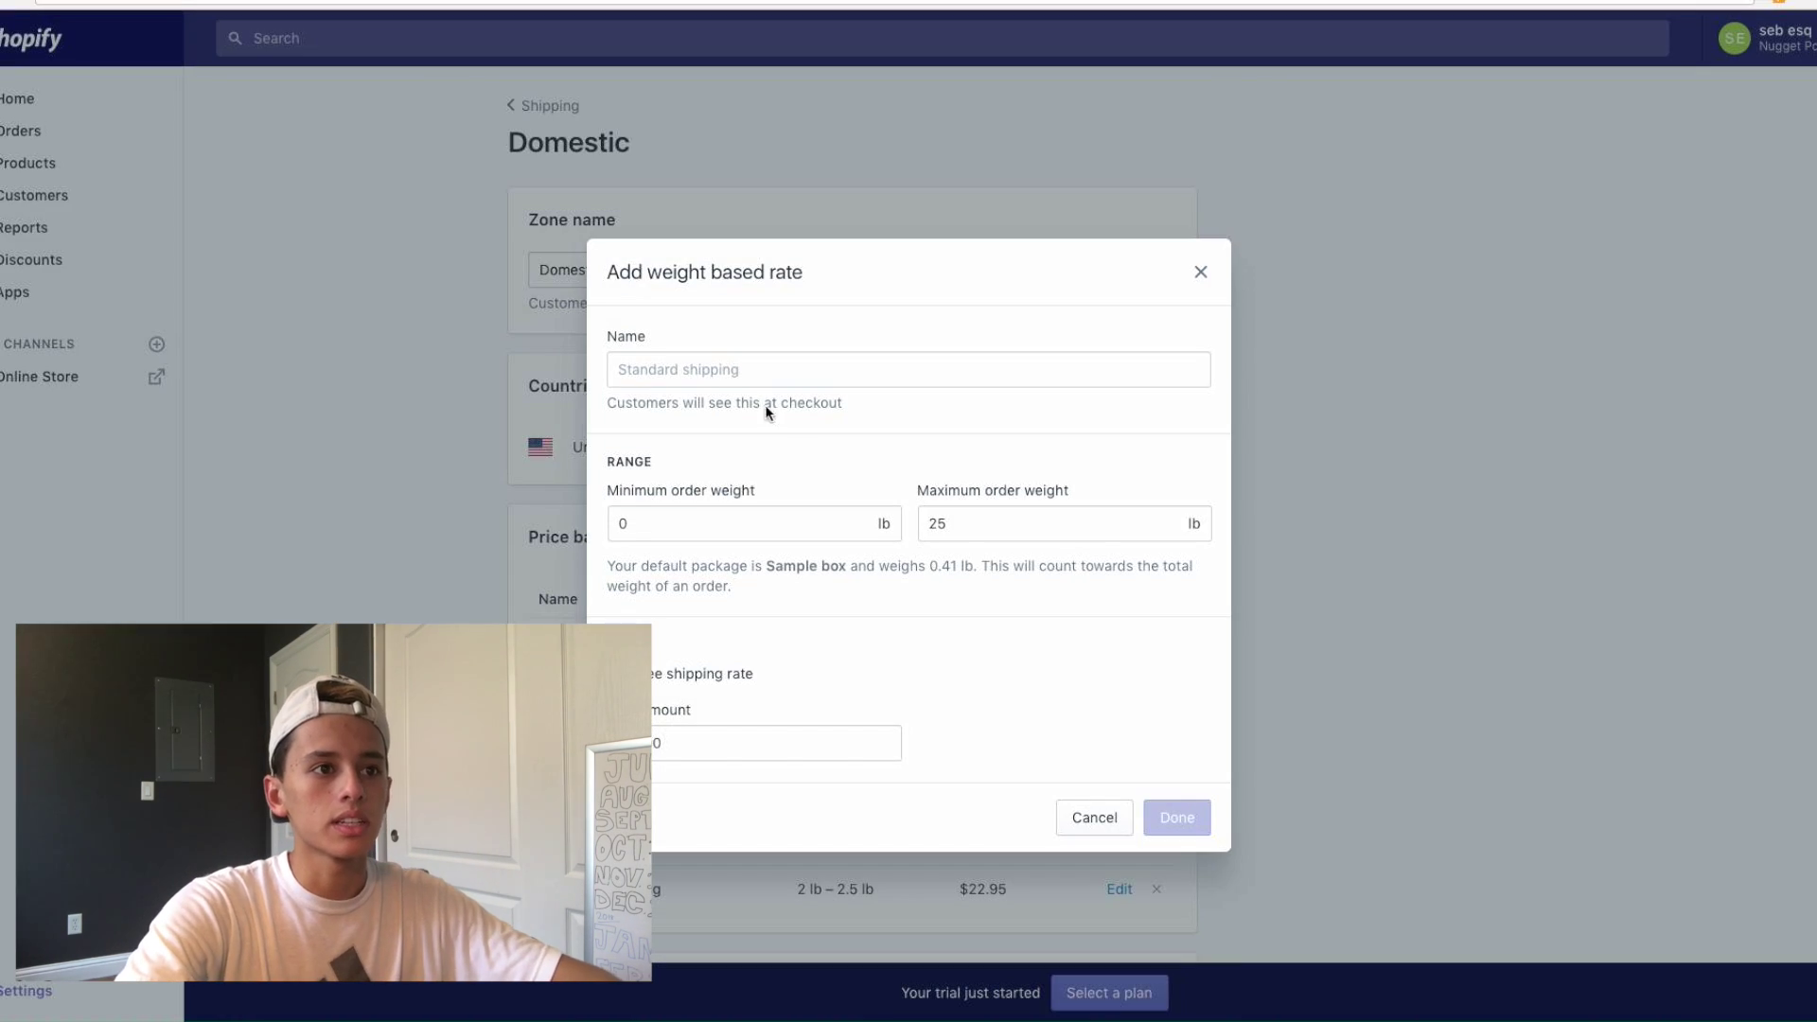
Add a Standard Shipping weight-based rate for 3–3.5 lb at $33.95
click(742, 376)
text(Standard Shipping)
click(694, 516)
text(3)
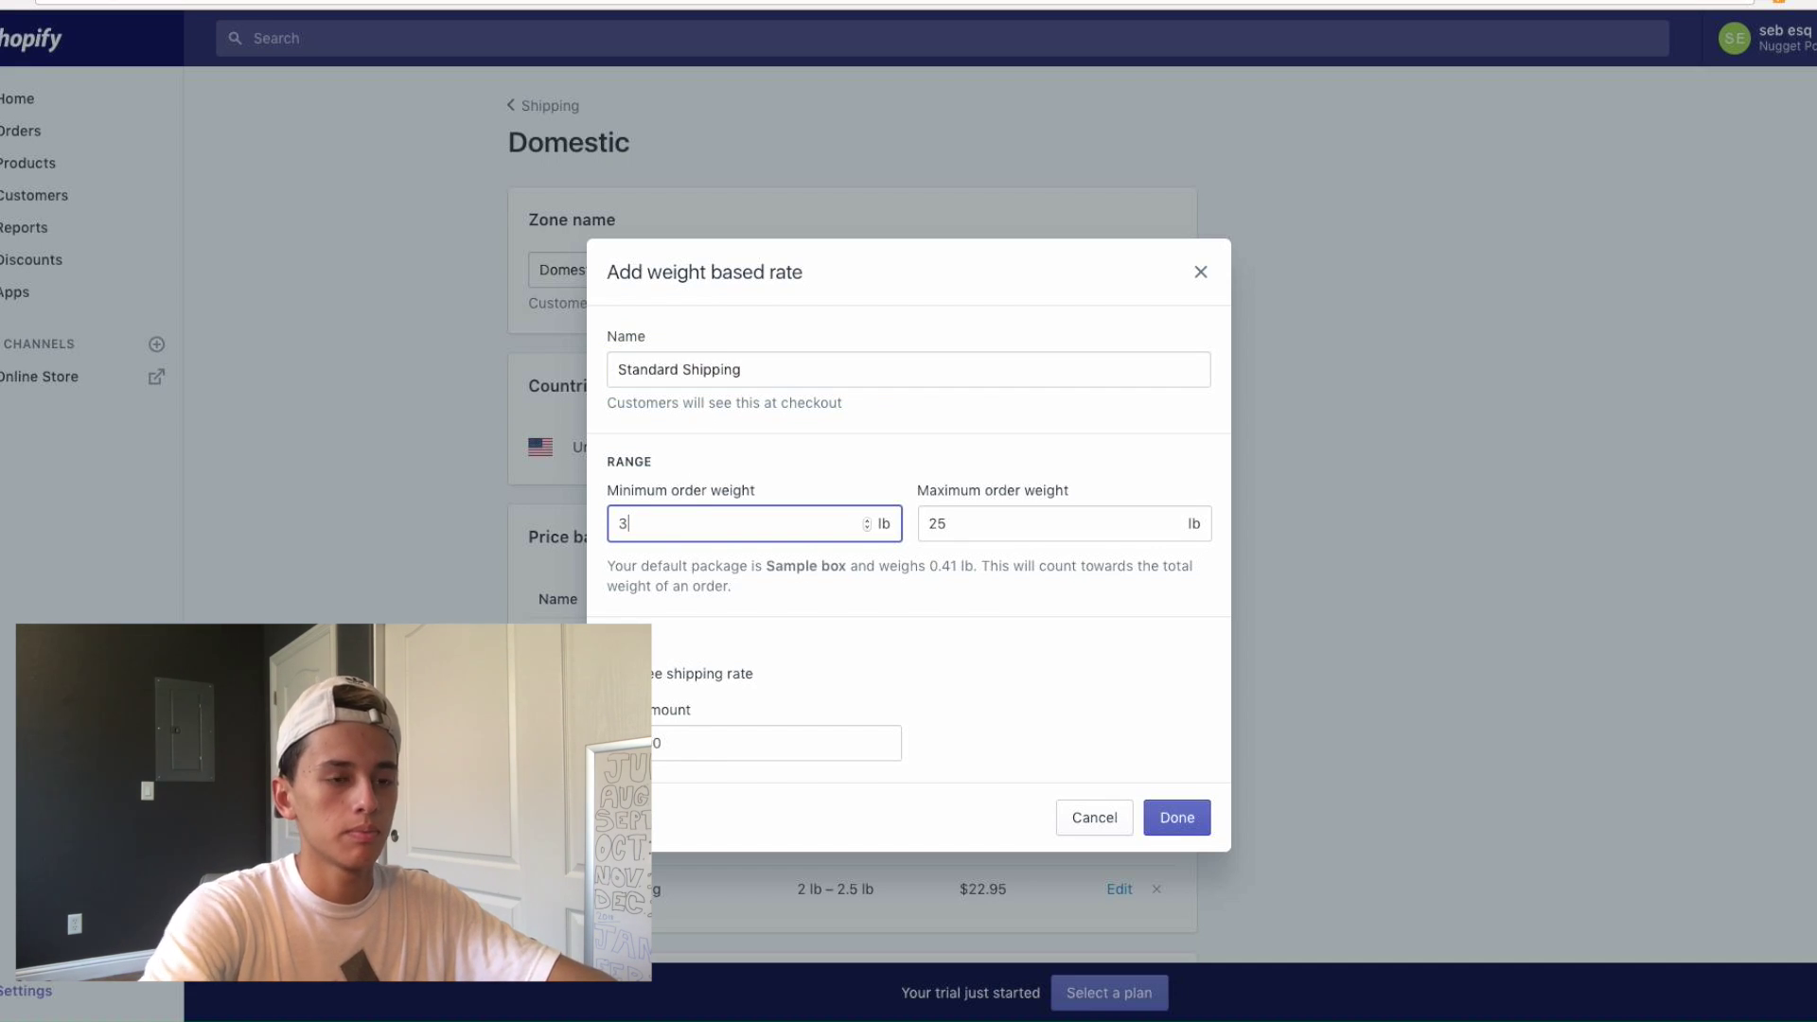
click(966, 526)
double_click(965, 526)
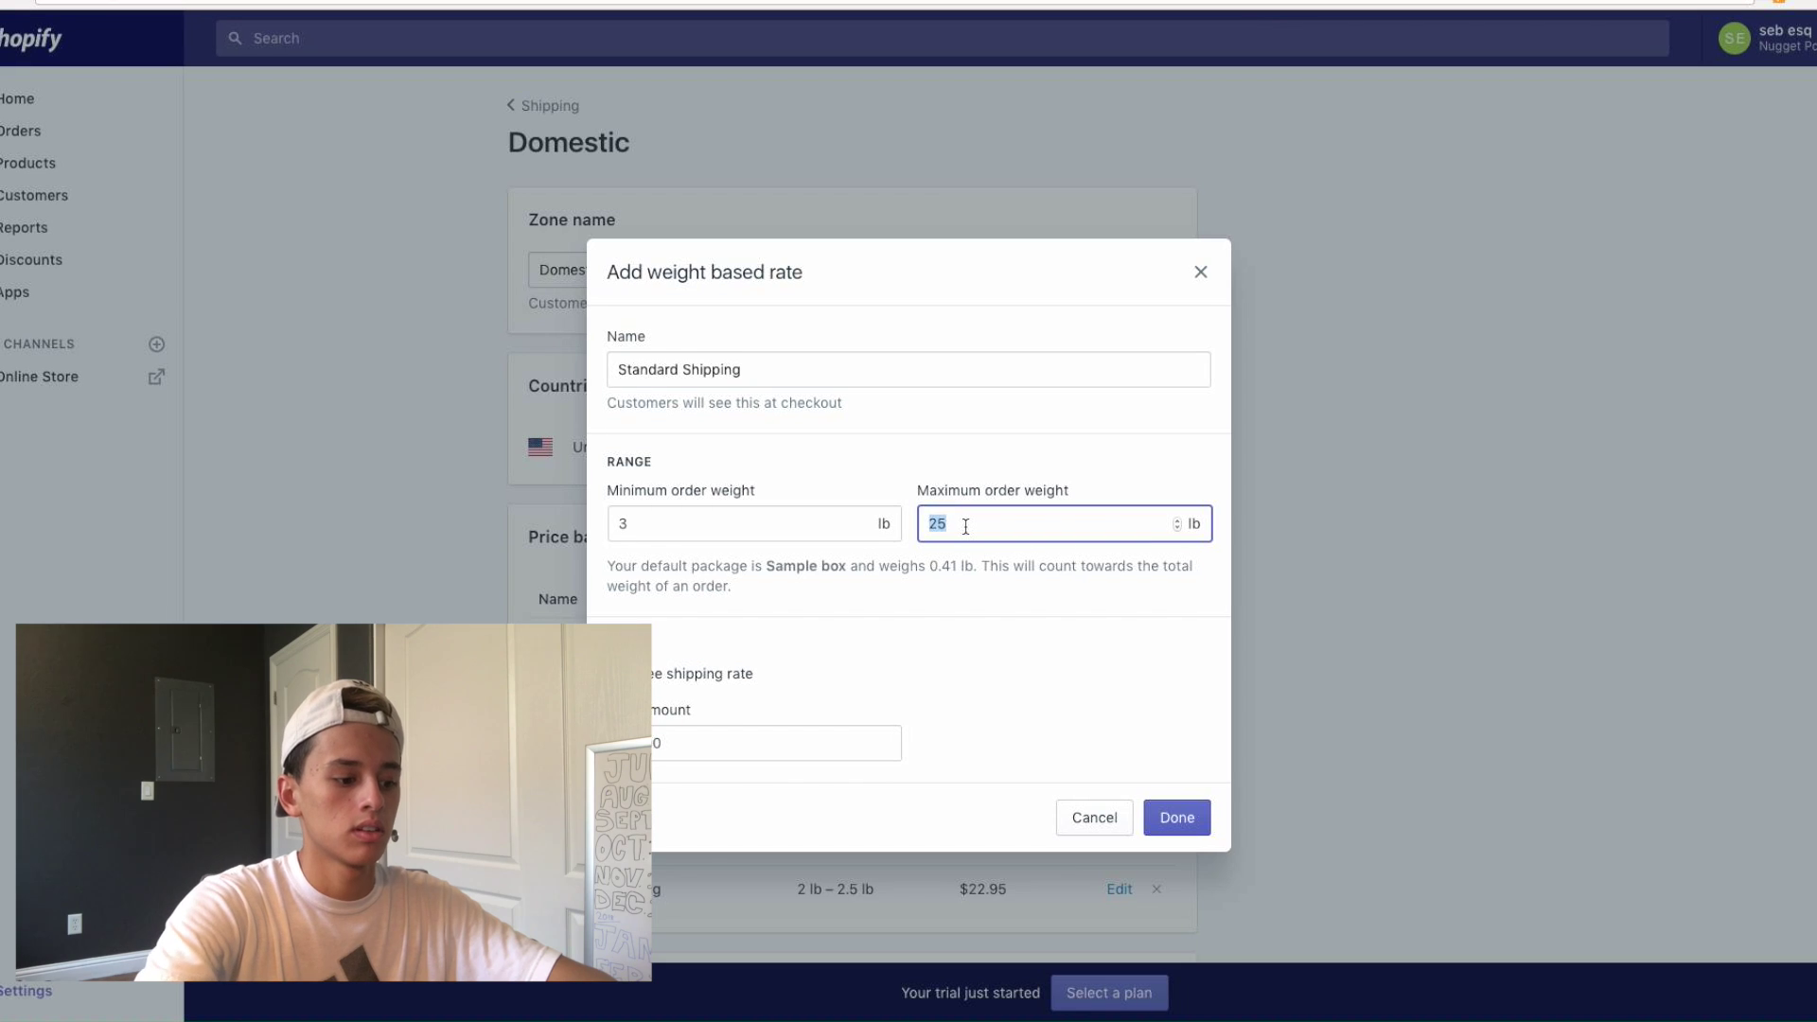
text(3.5)
click(739, 743)
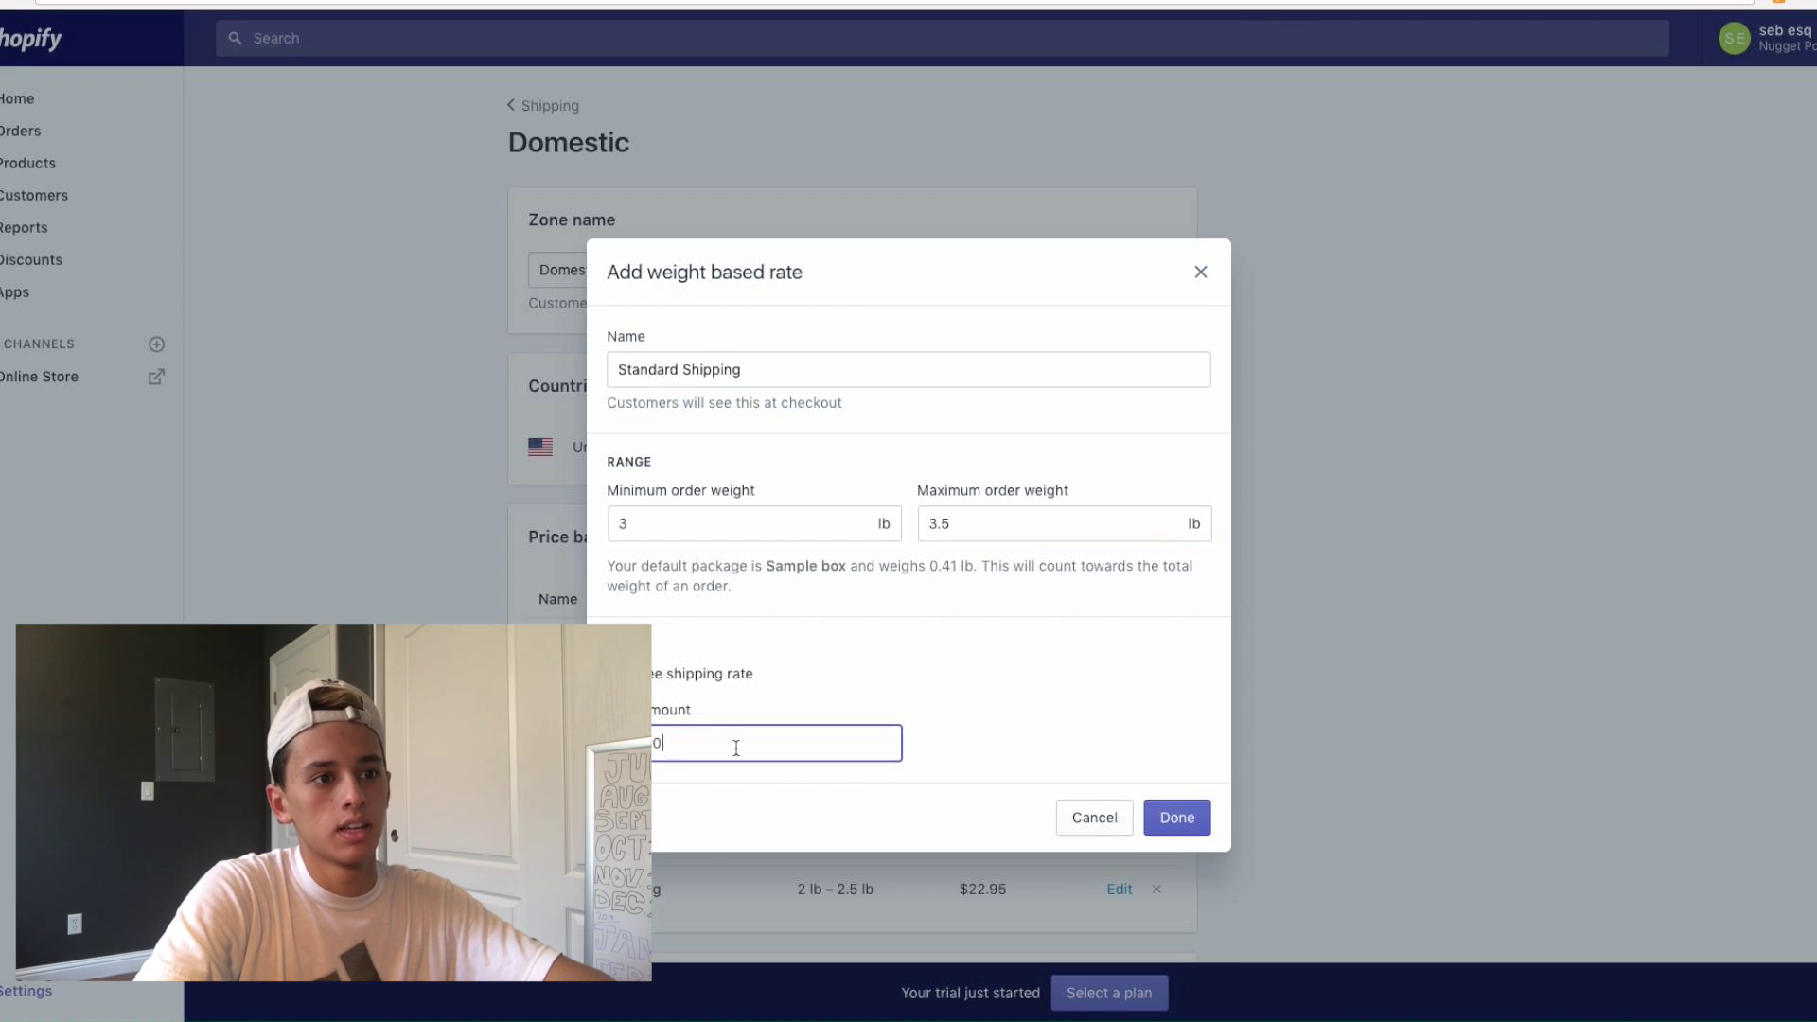
text(9)
text(.95)
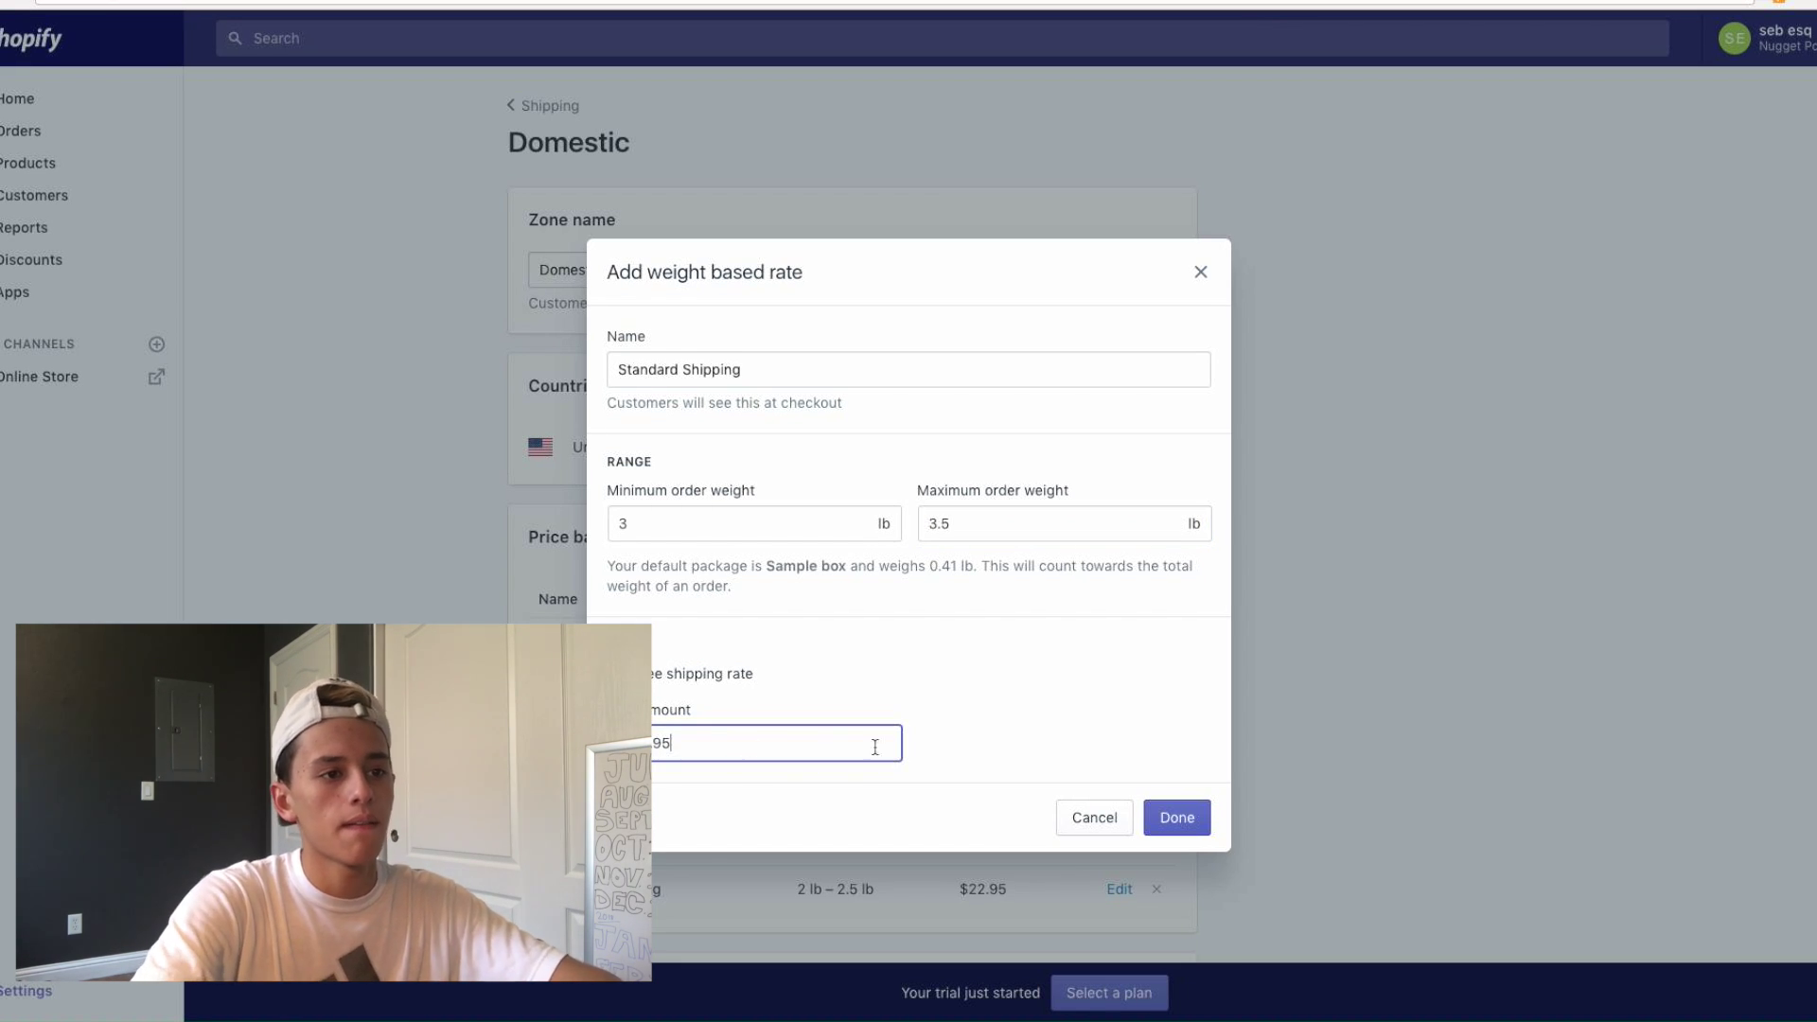
click(1177, 817)
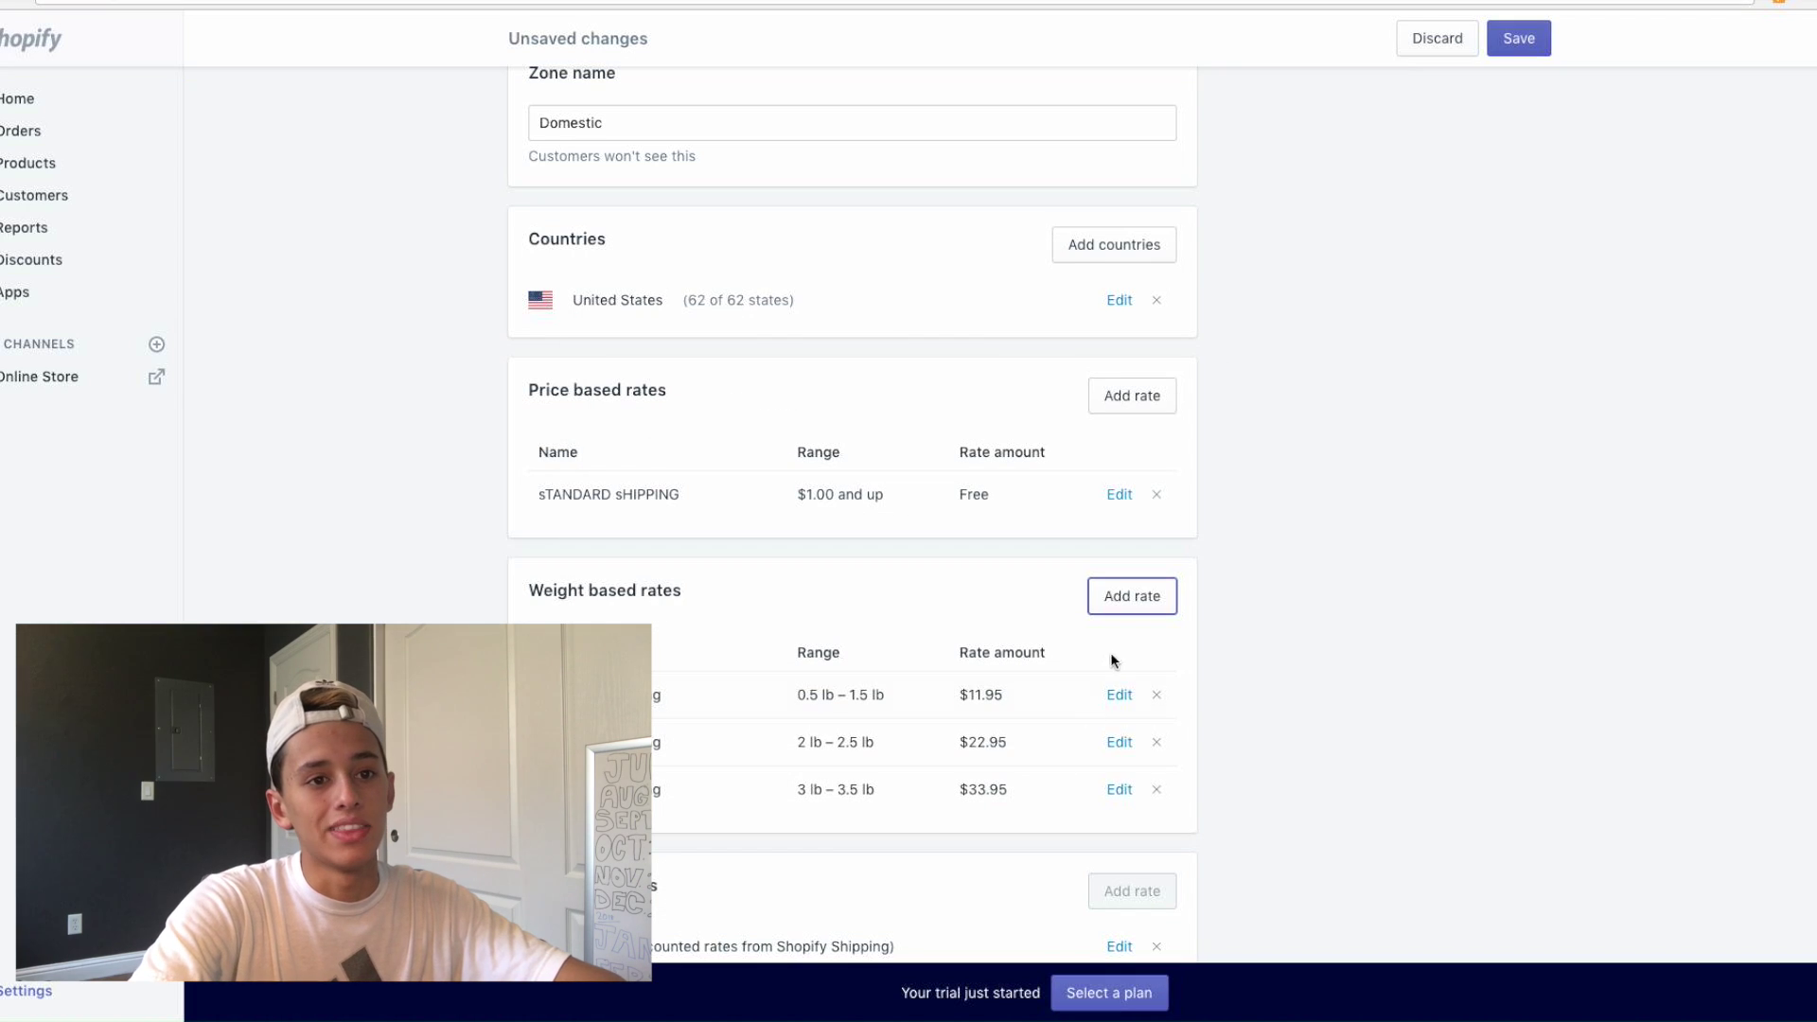
Begin the next Standard Shipping weight tier (4–4.5 lb, $44.95) with its name and minimum weight
click(1127, 596)
text(Standard Shipping)
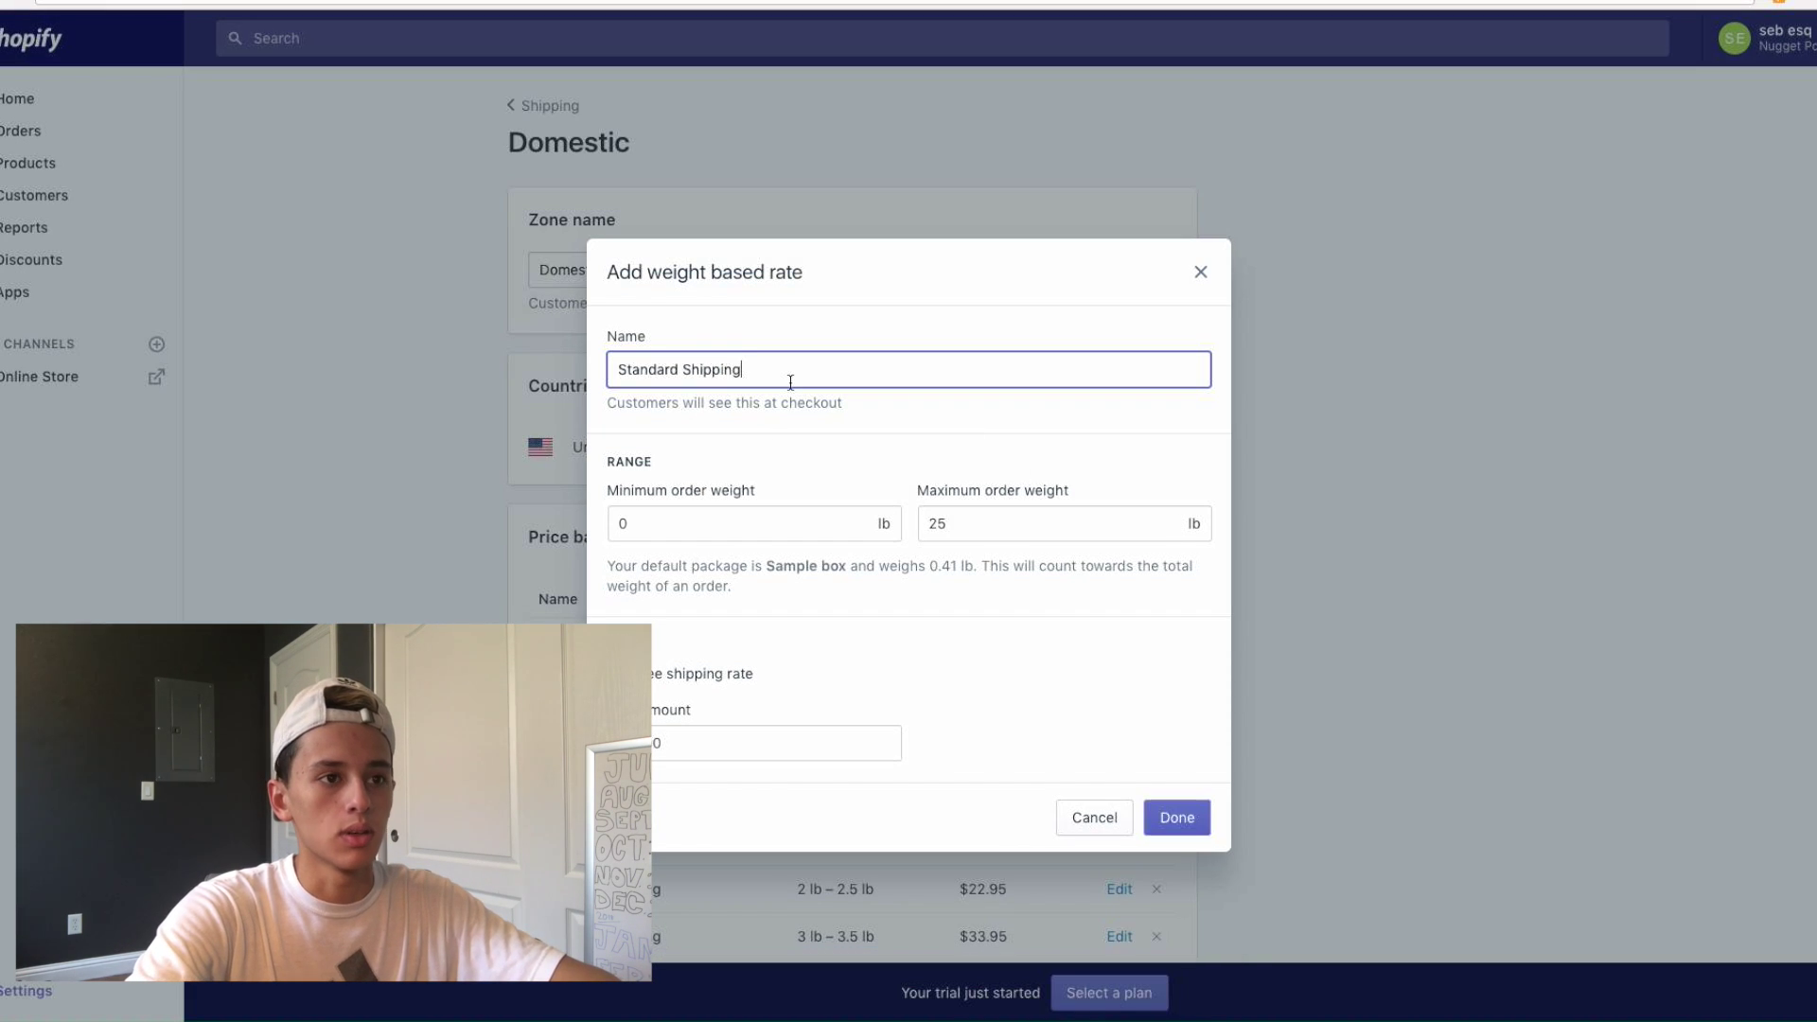
click(690, 523)
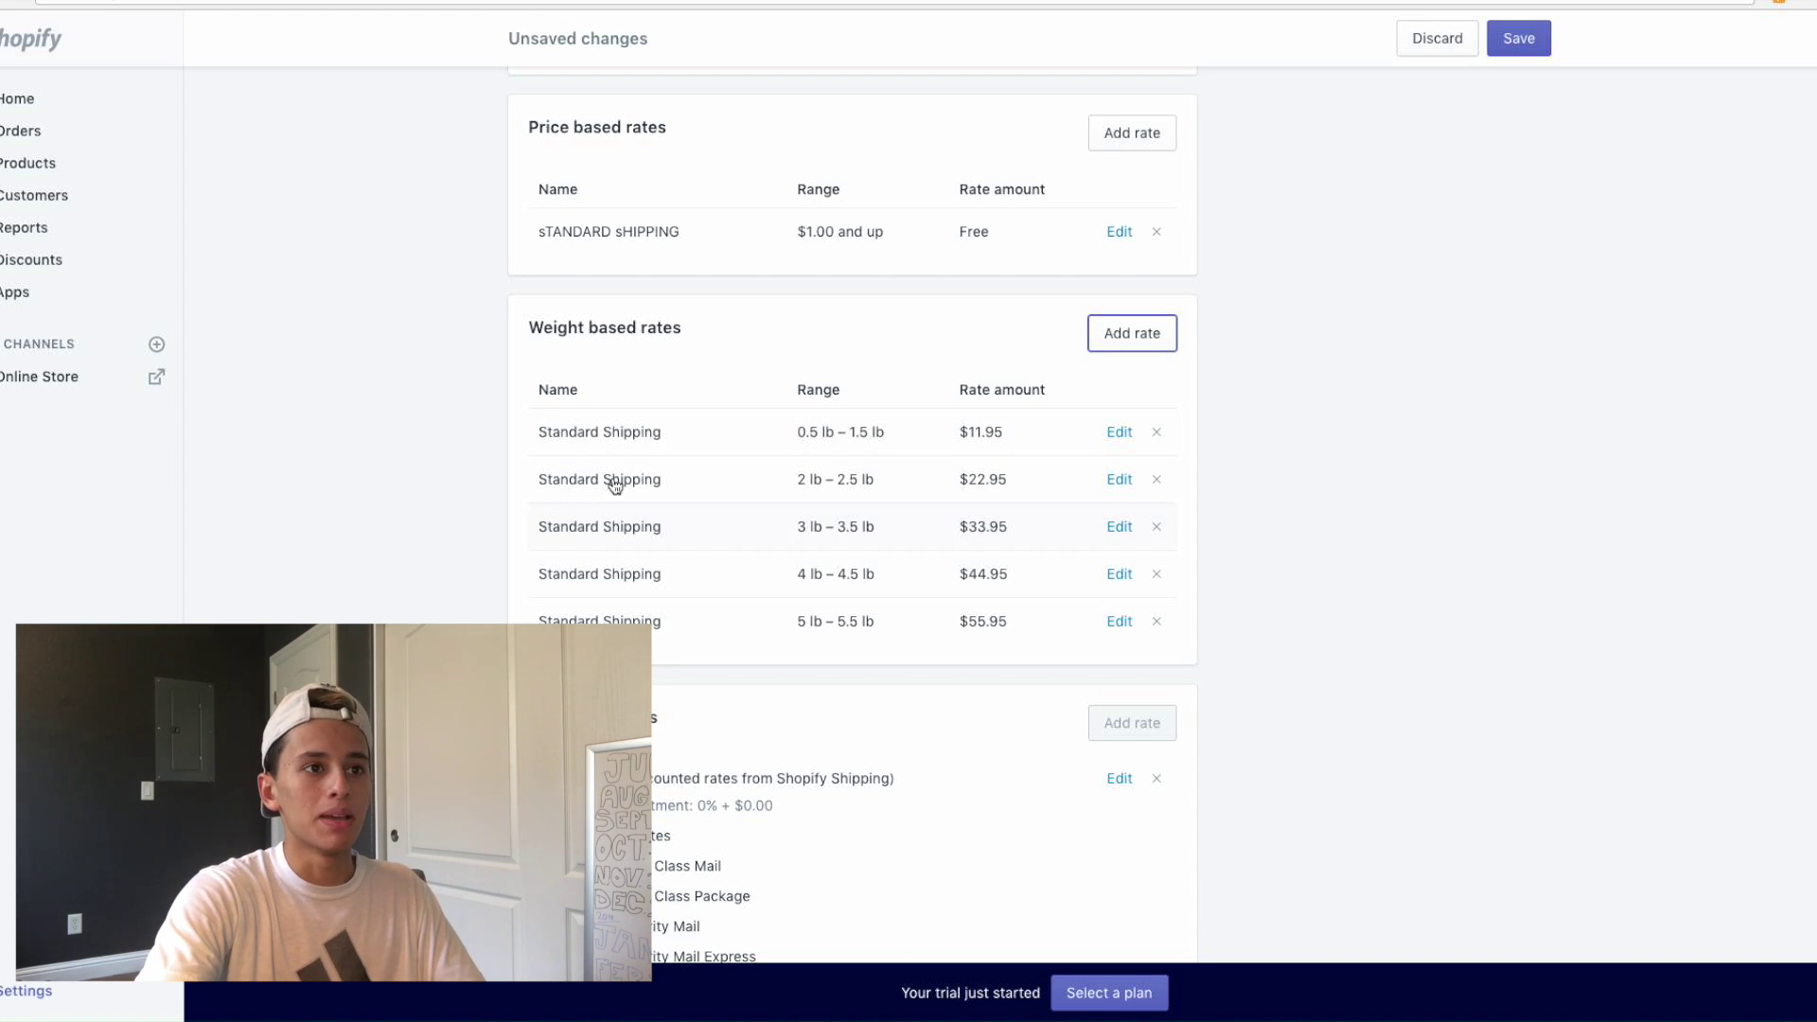
Save the Domestic zone changes and review the saved rates
scroll(774, 461, up, 3)
scroll(774, 461, up, 2)
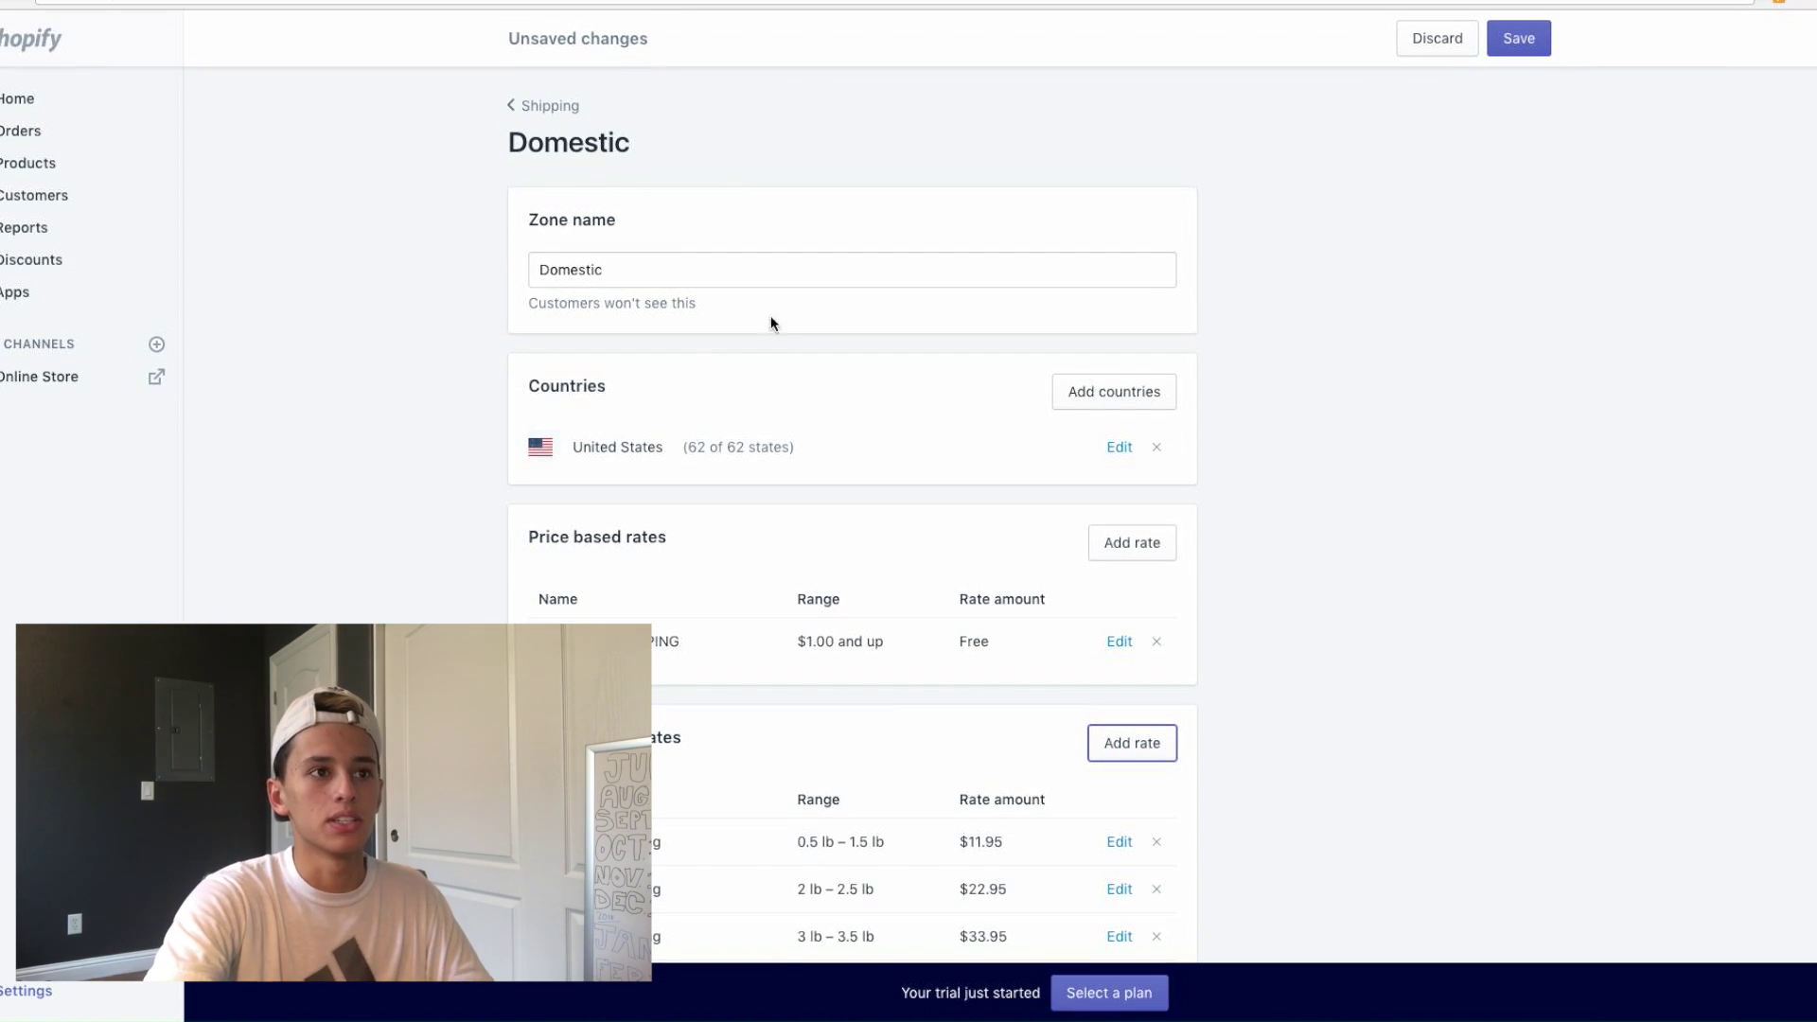
click(1517, 40)
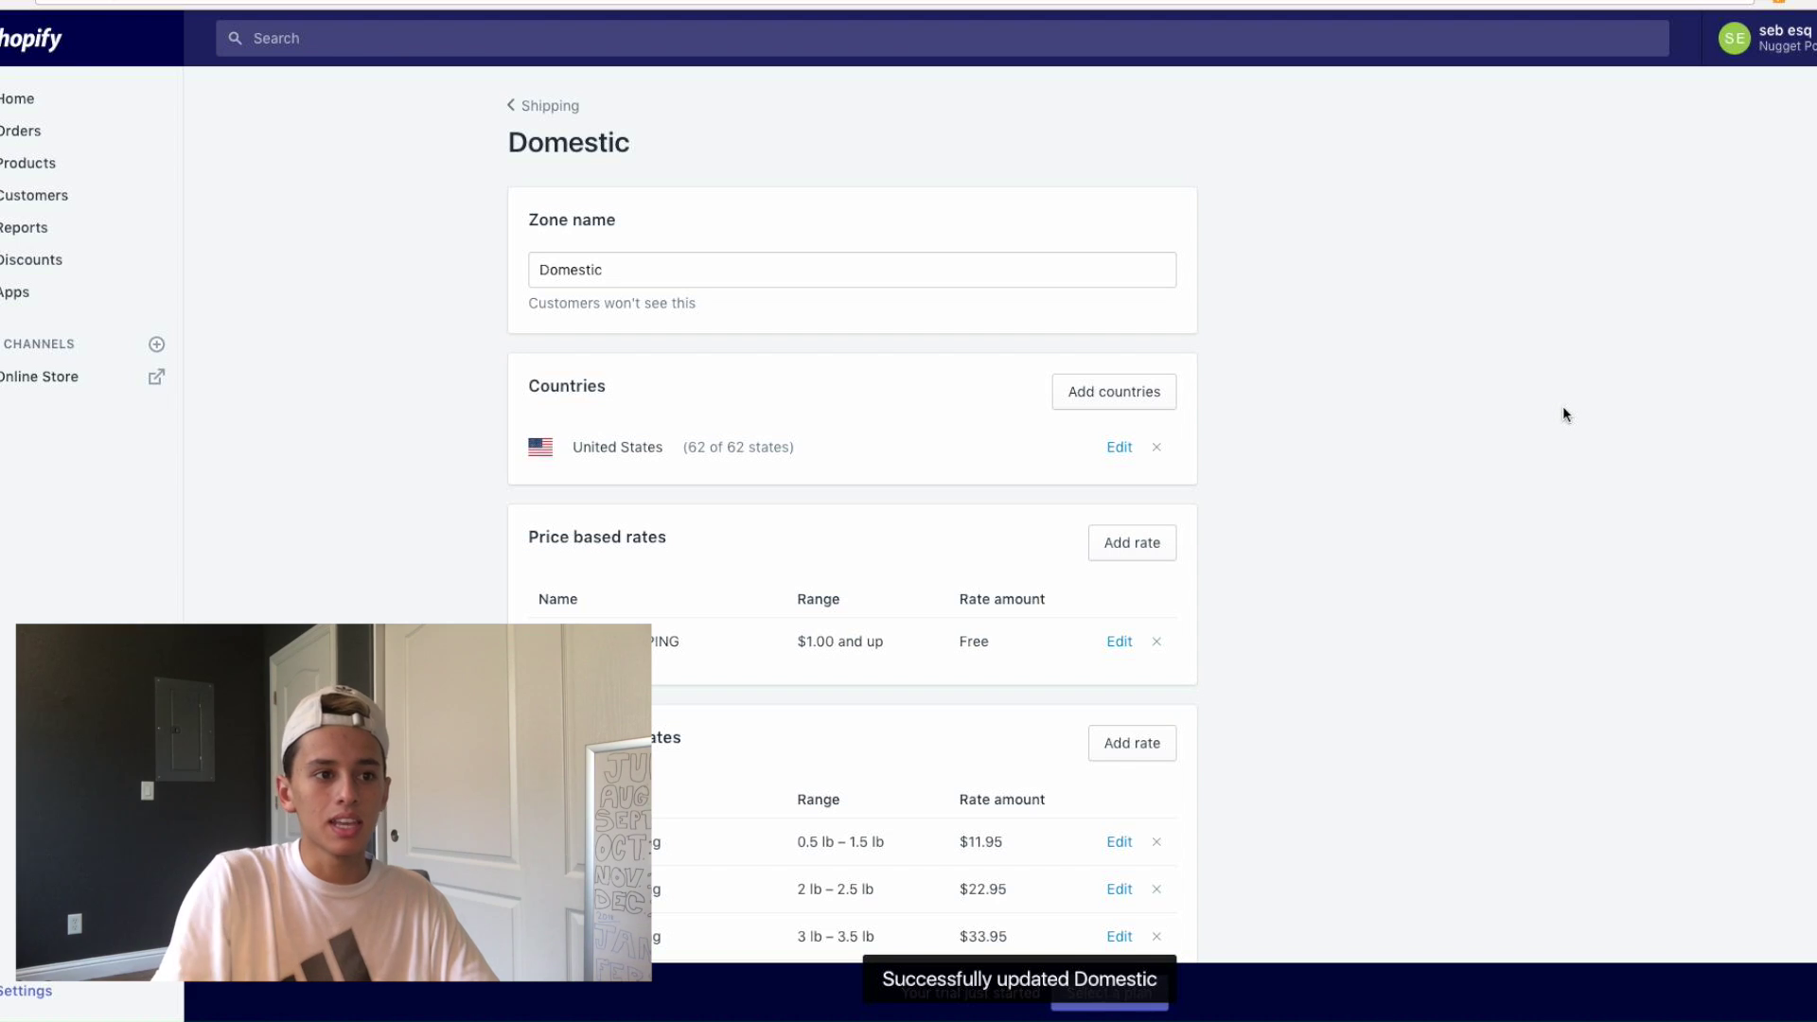
scroll(1376, 630, down, 5)
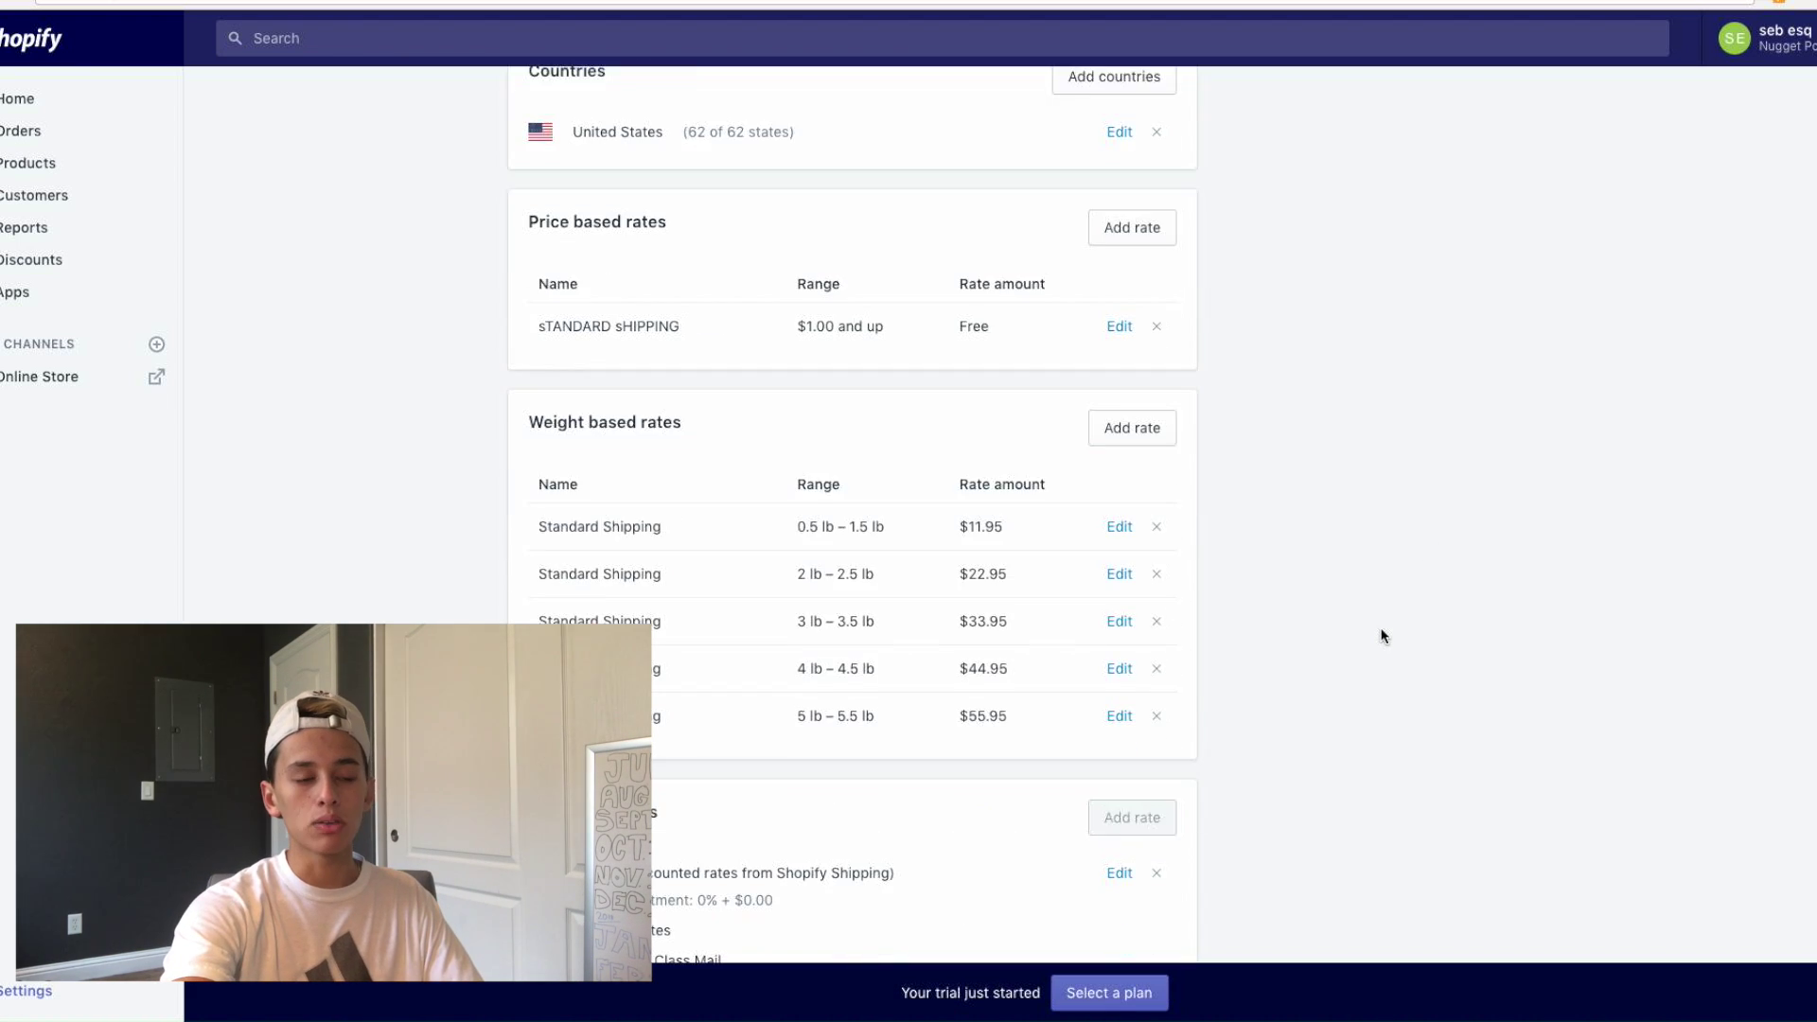
scroll(1370, 590, up, 2)
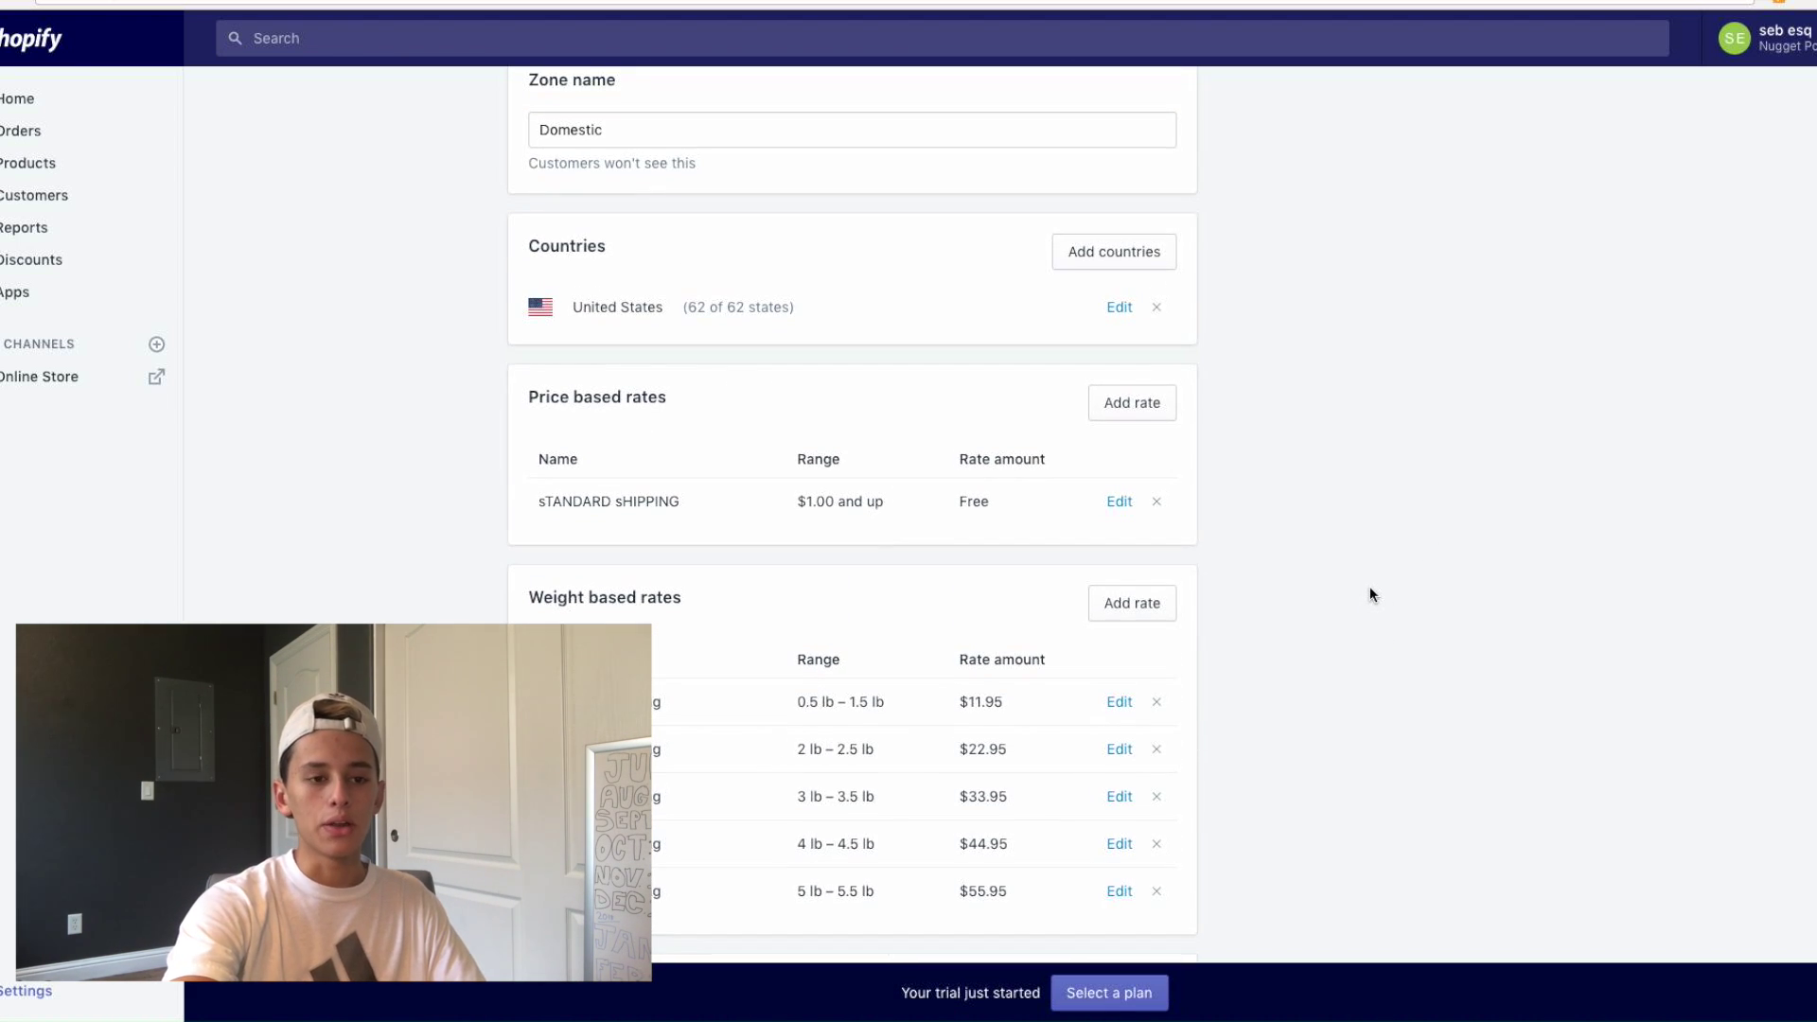
scroll(1370, 591, down, 1)
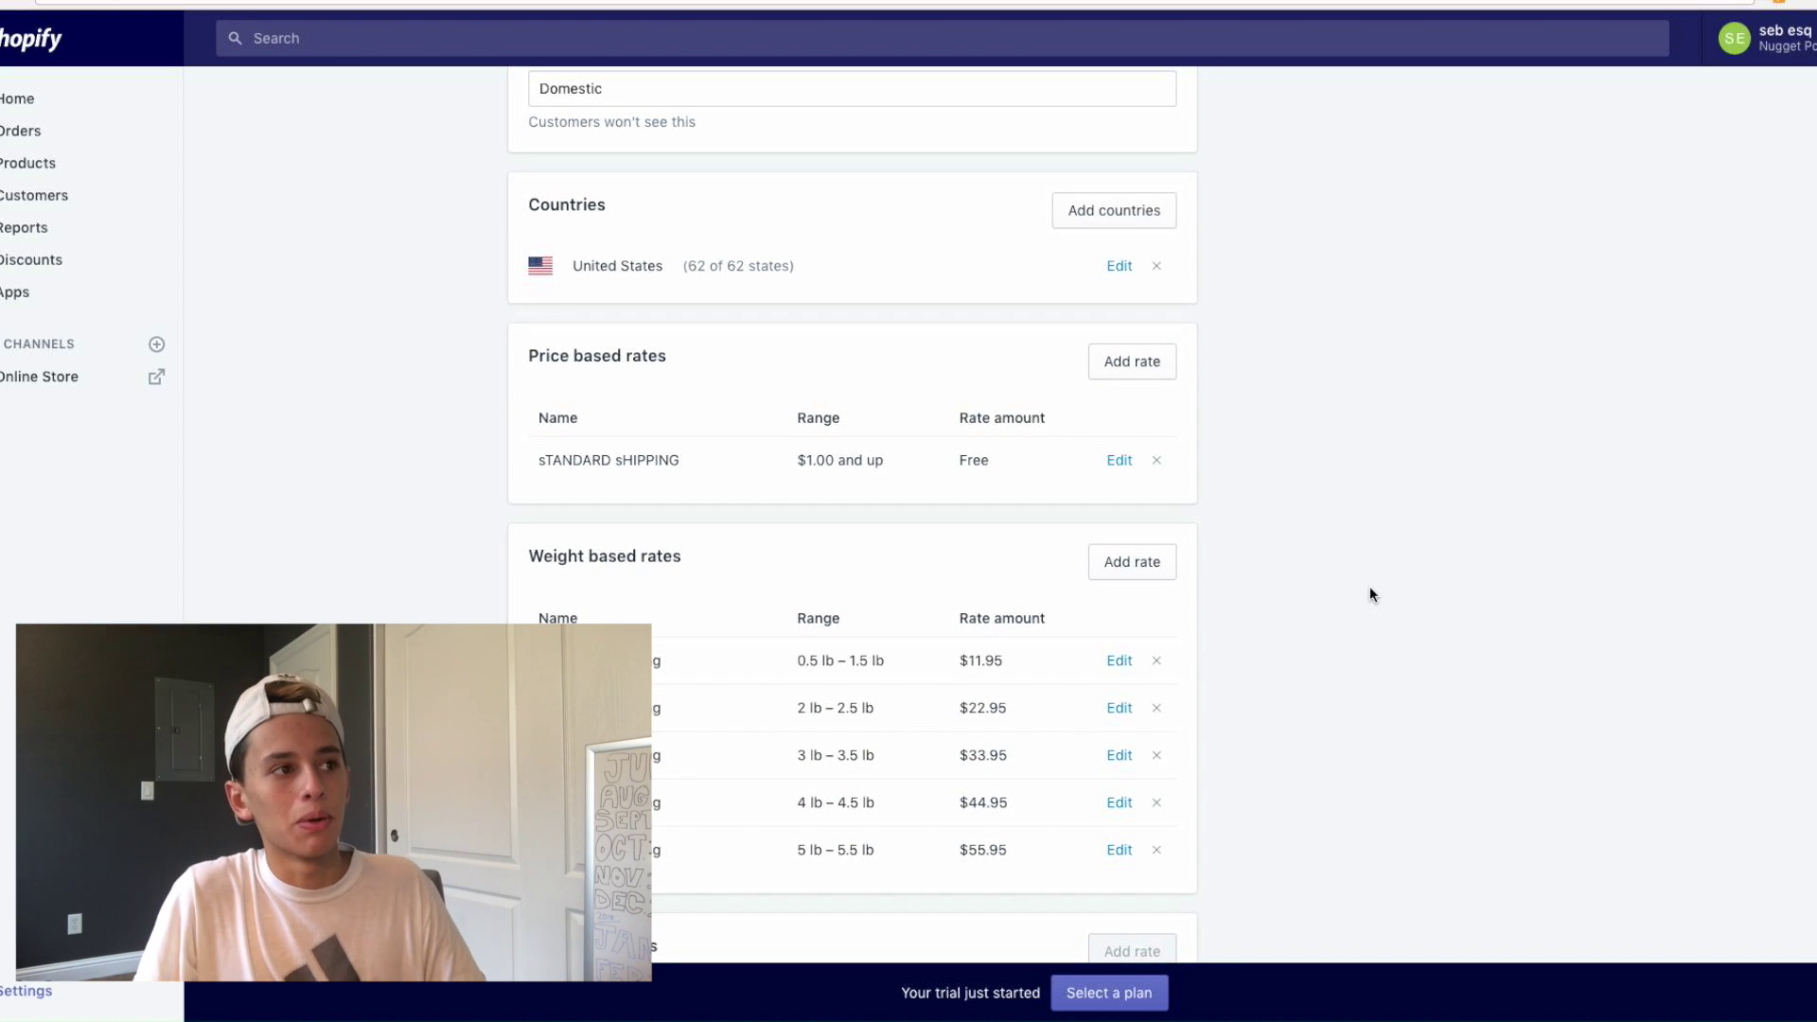